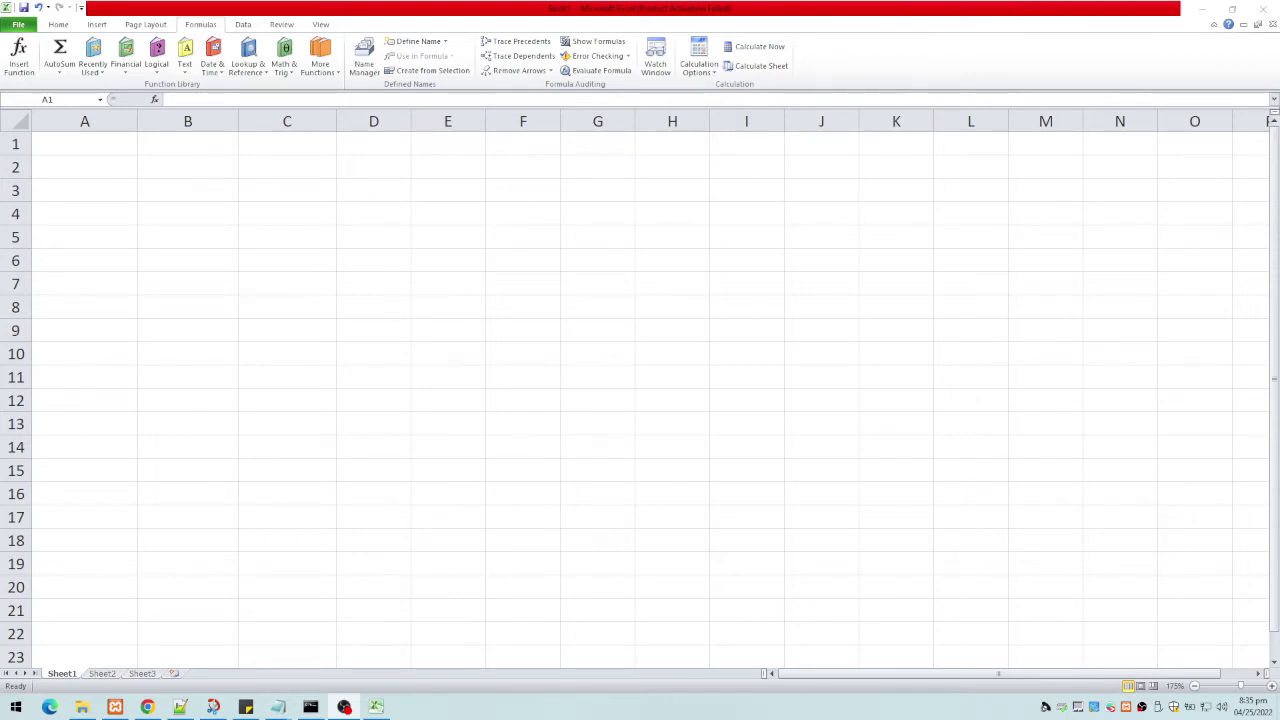
# Enter the values 10, 20 and 50 in cells A1 to C1.
pyautogui.click(95, 144)
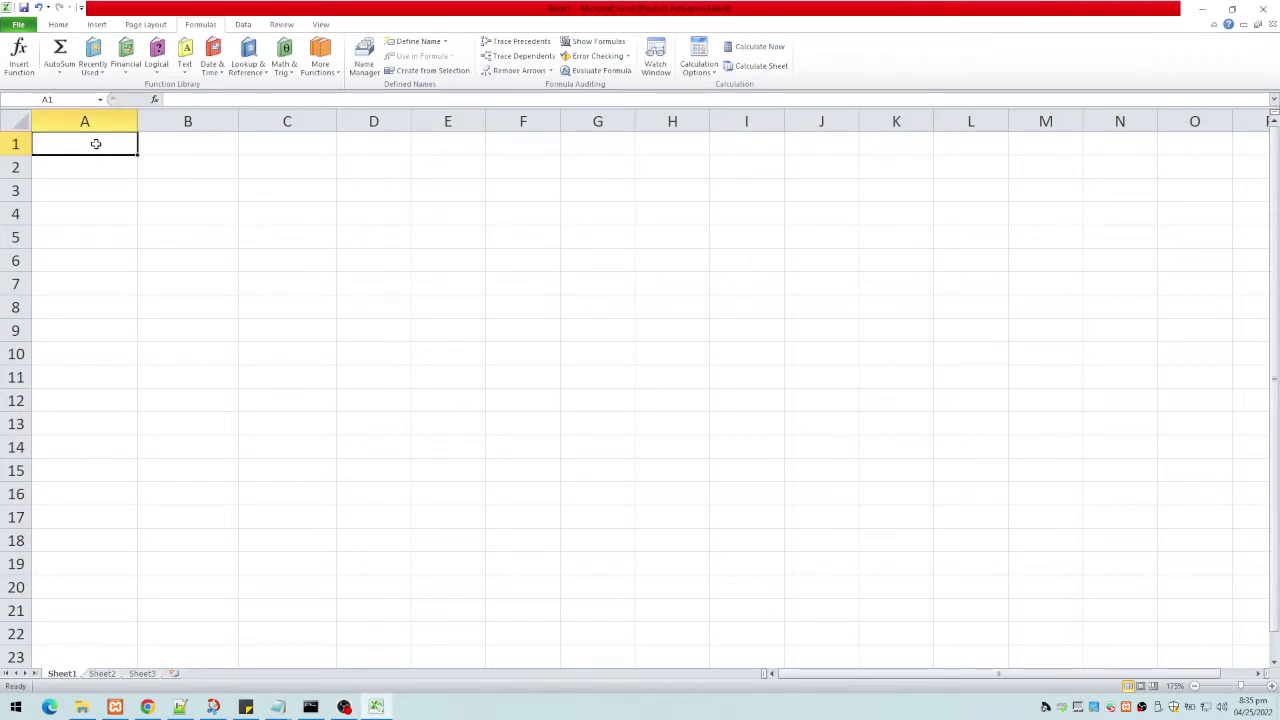
pyautogui.write('10')
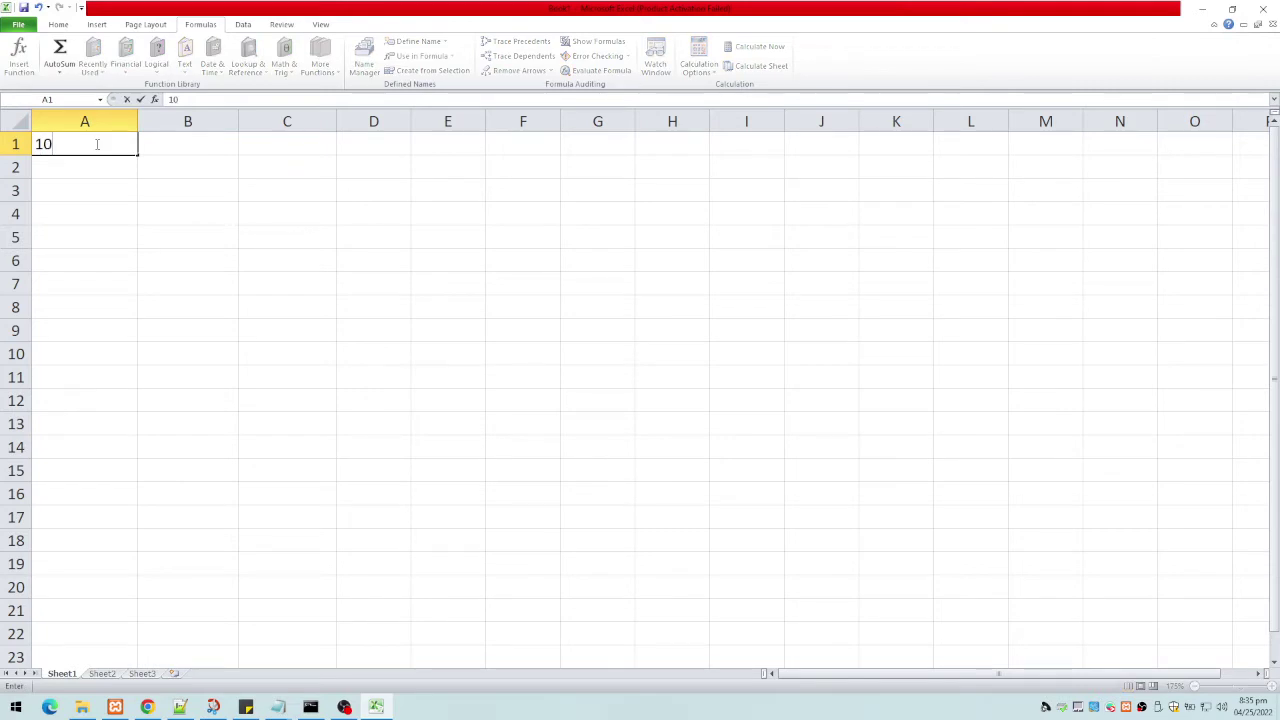
pyautogui.press('Tab')
pyautogui.write('20')
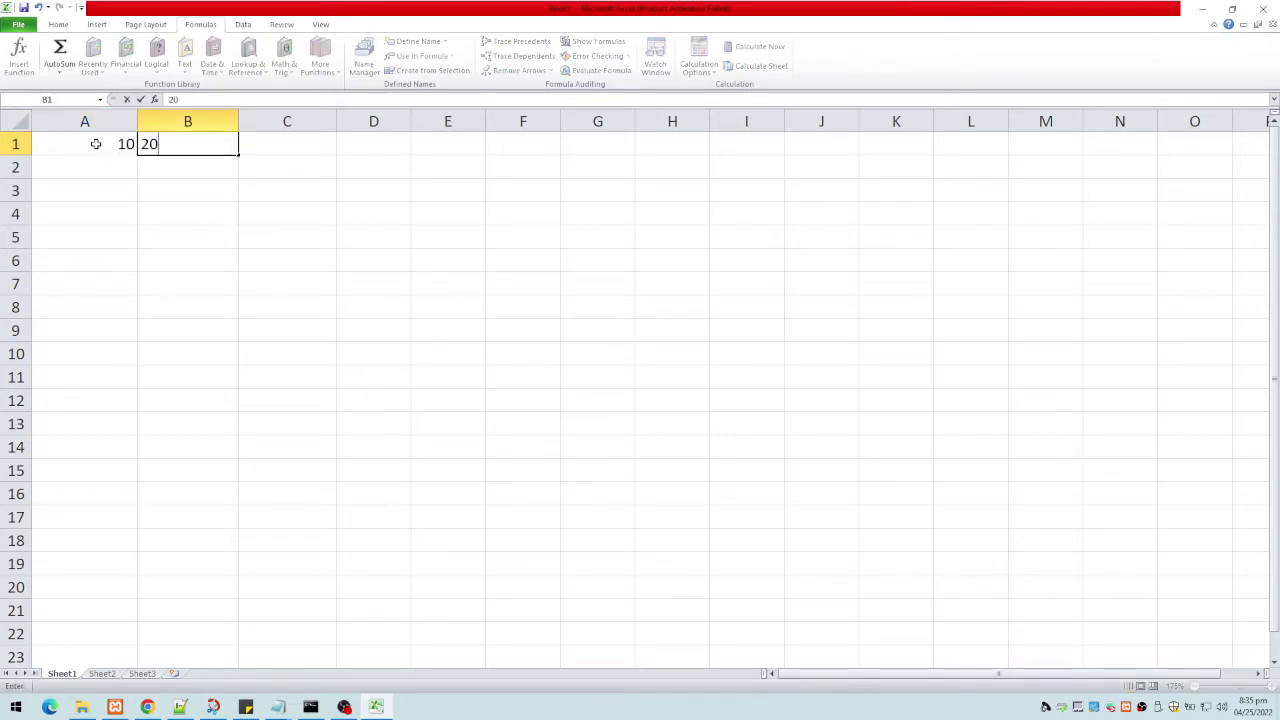
pyautogui.press('Tab')
pyautogui.write('50')
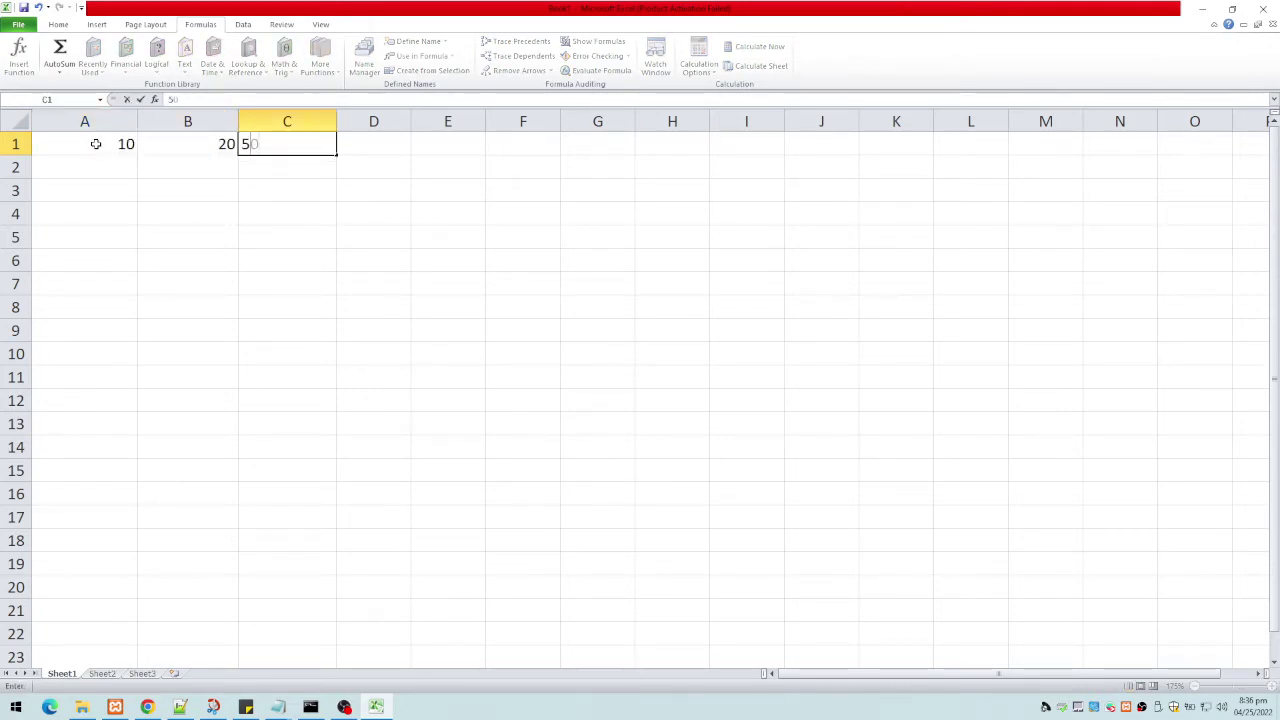
pyautogui.press('Return')
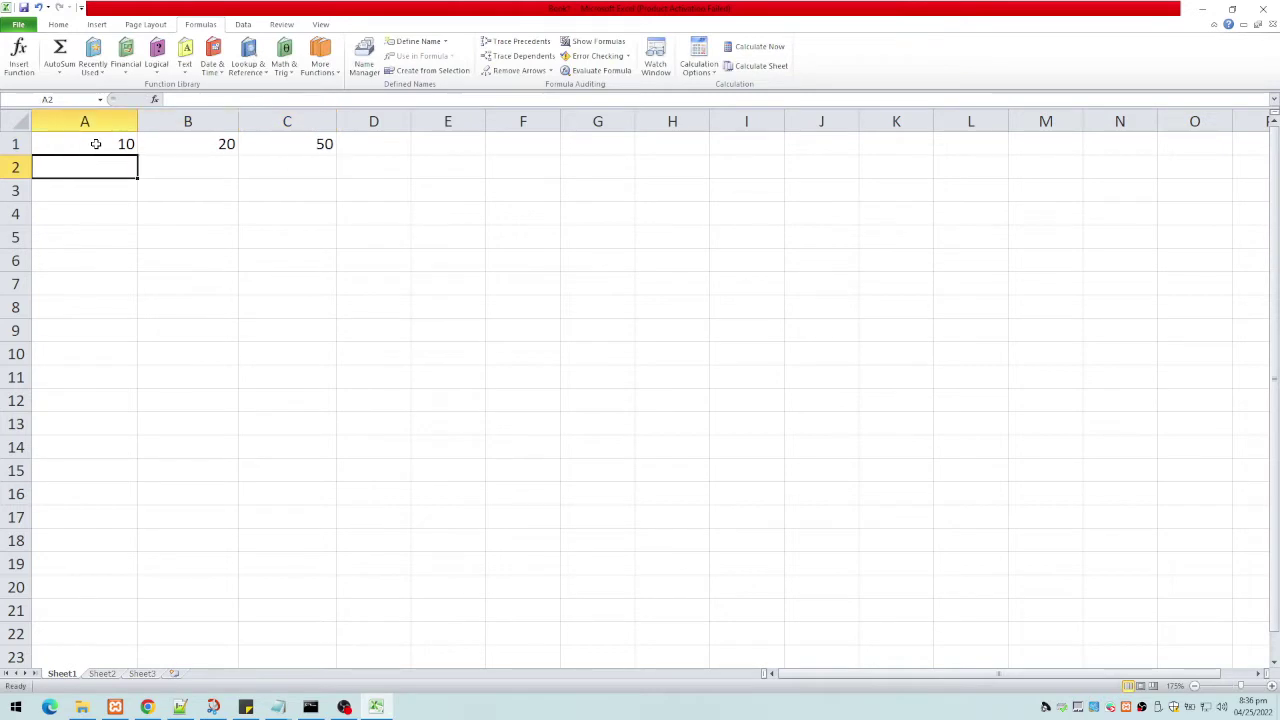
# Enter the values 55, 42 and 25 in cells A2 to C2.
pyautogui.write('55')
pyautogui.press('Tab')
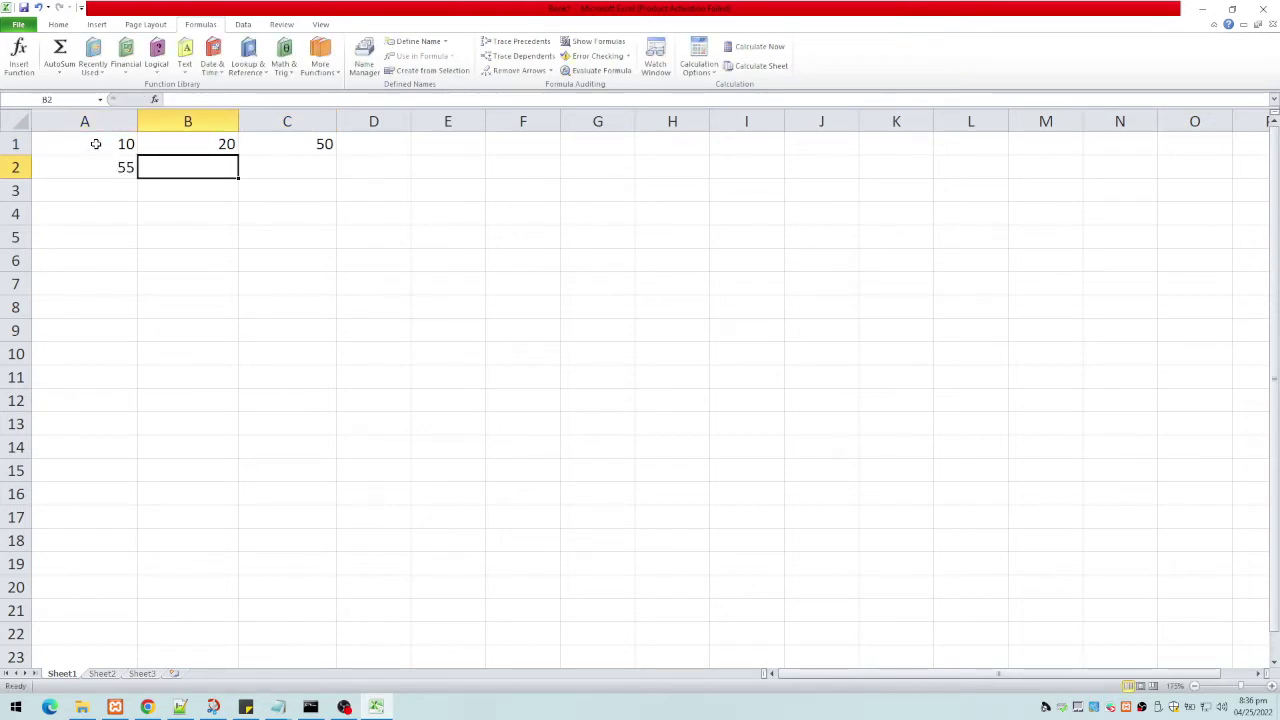
pyautogui.write('42')
pyautogui.press('Tab')
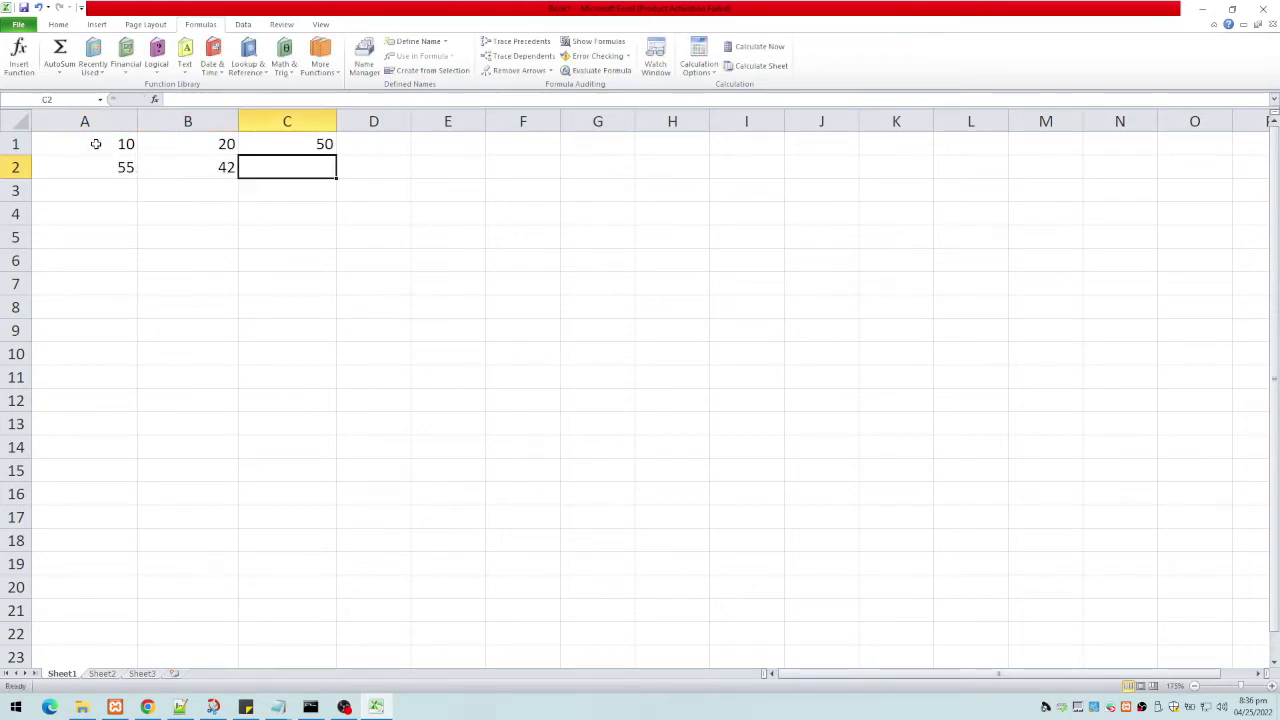
pyautogui.write('25')
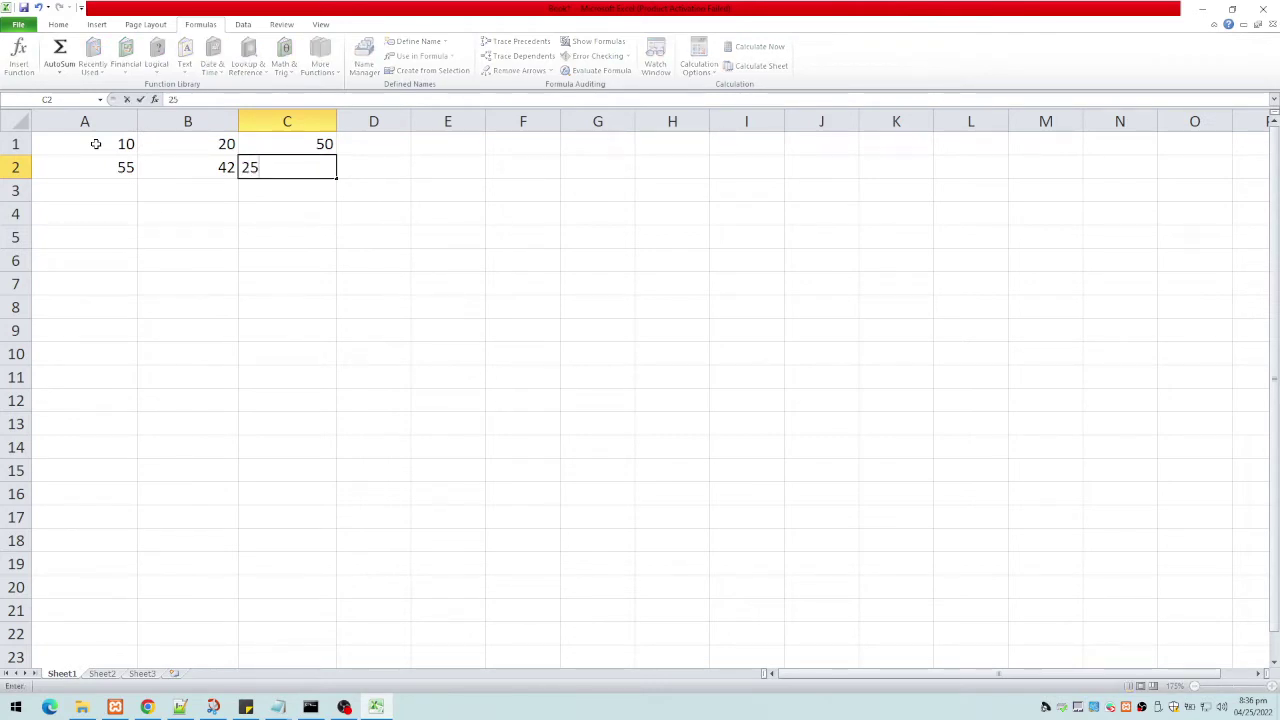
pyautogui.press('Return')
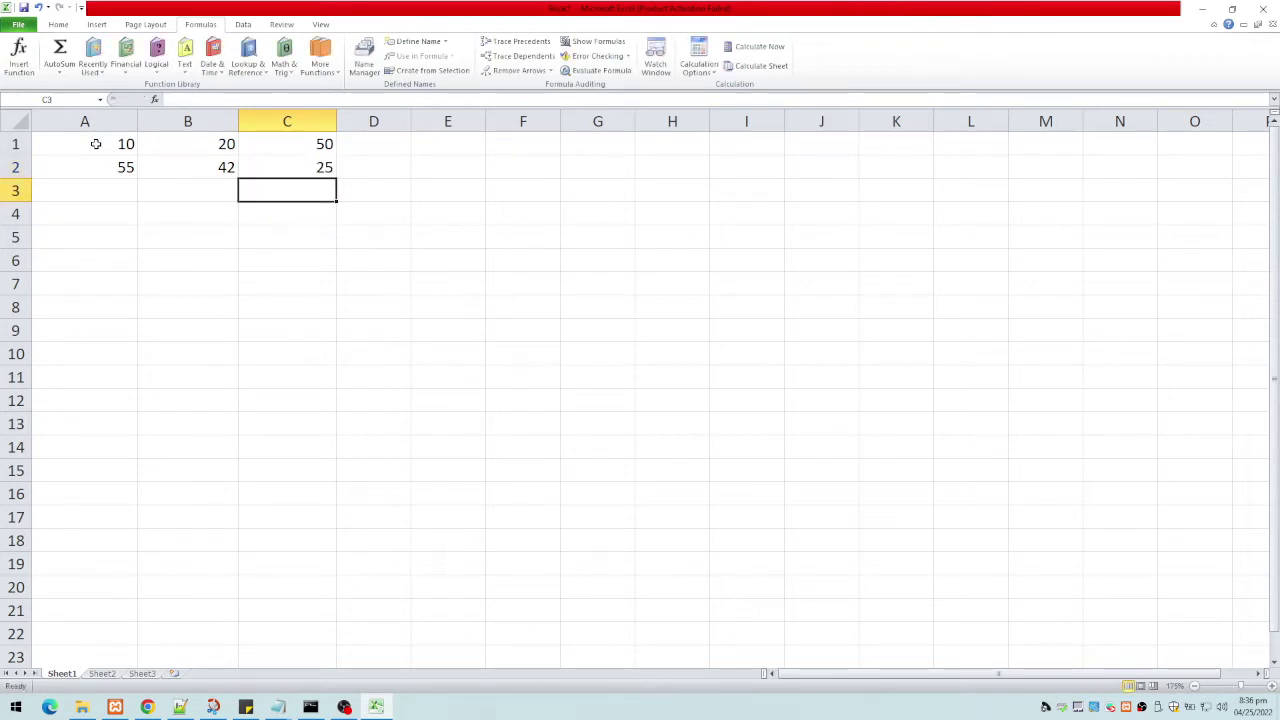
# Add the first two values of column A in cell A3 with the formula =A1+A2.
pyautogui.press('Left')
pyautogui.press('Left')
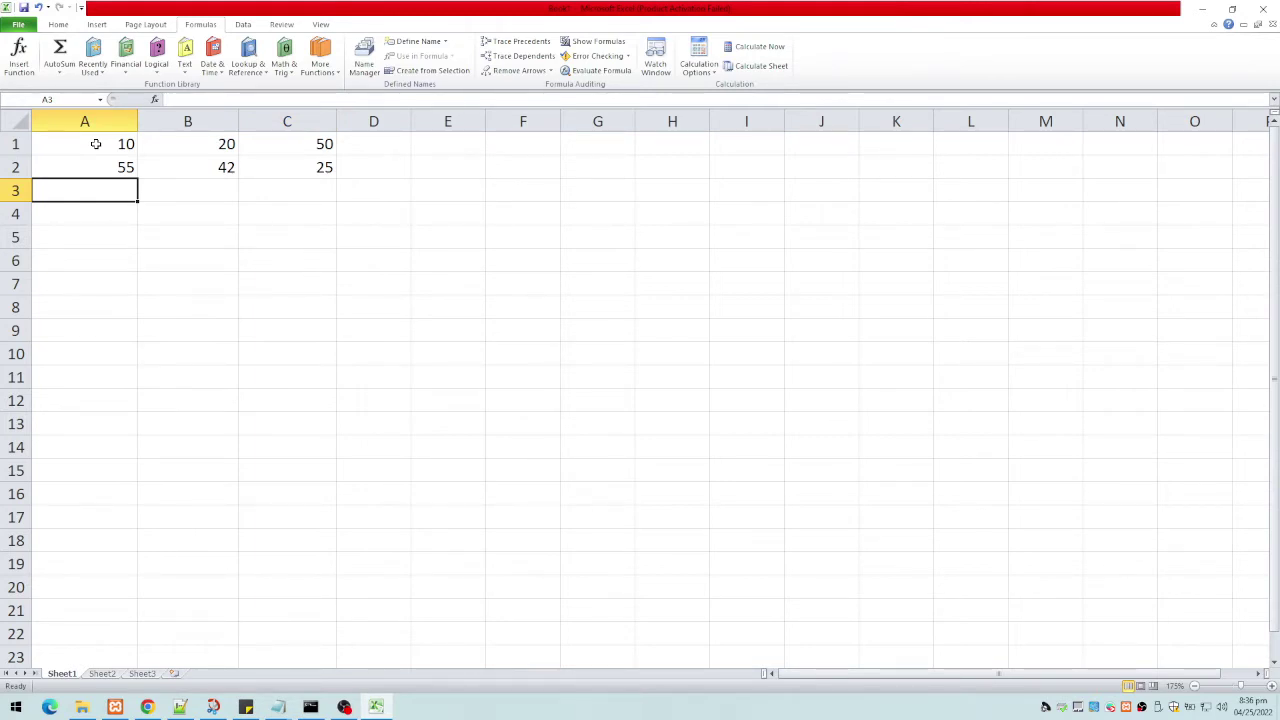
pyautogui.write('=a1')
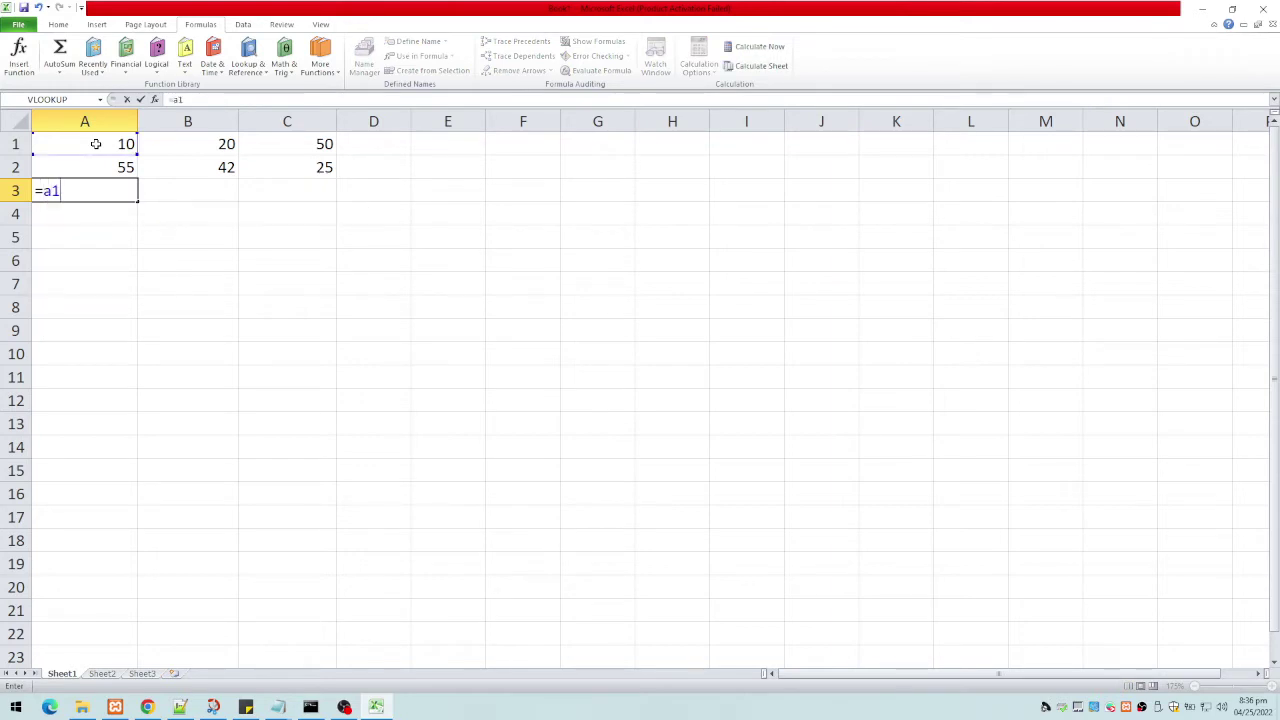
pyautogui.write('+a2')
pyautogui.press('Return')
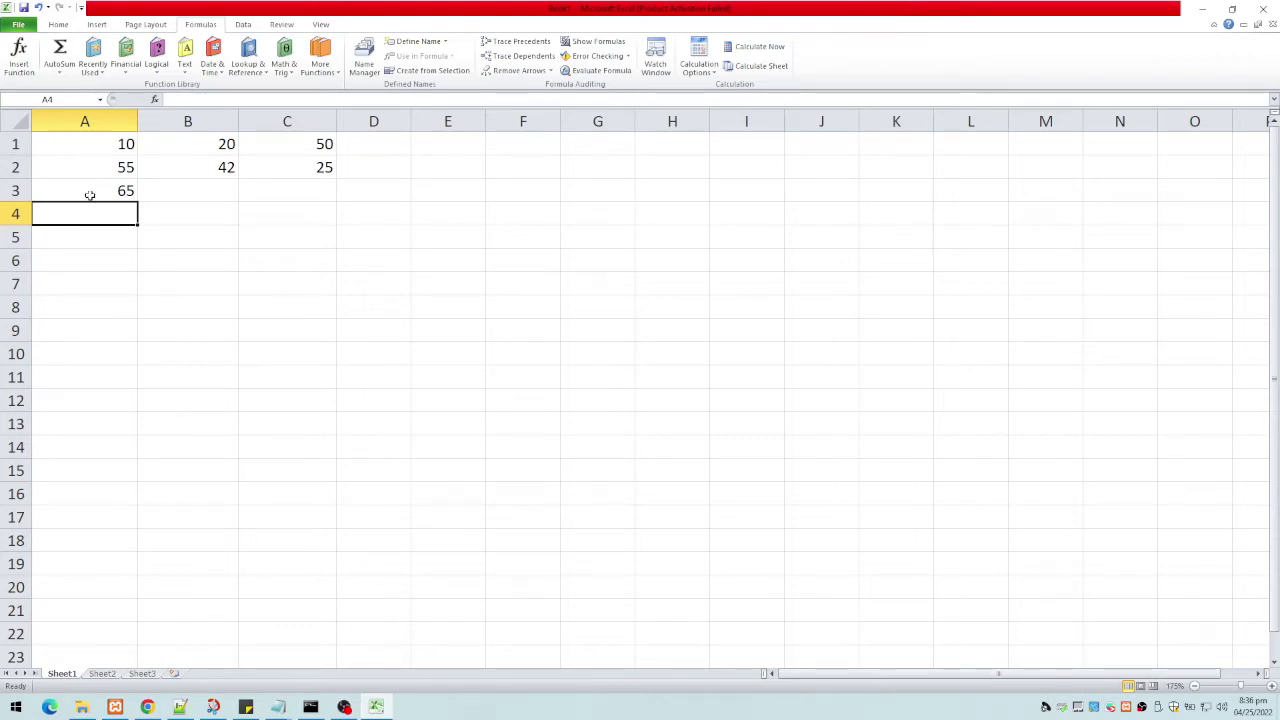
# Fill the formula in A3 across to cells B3 and C3.
pyautogui.click(91, 193)
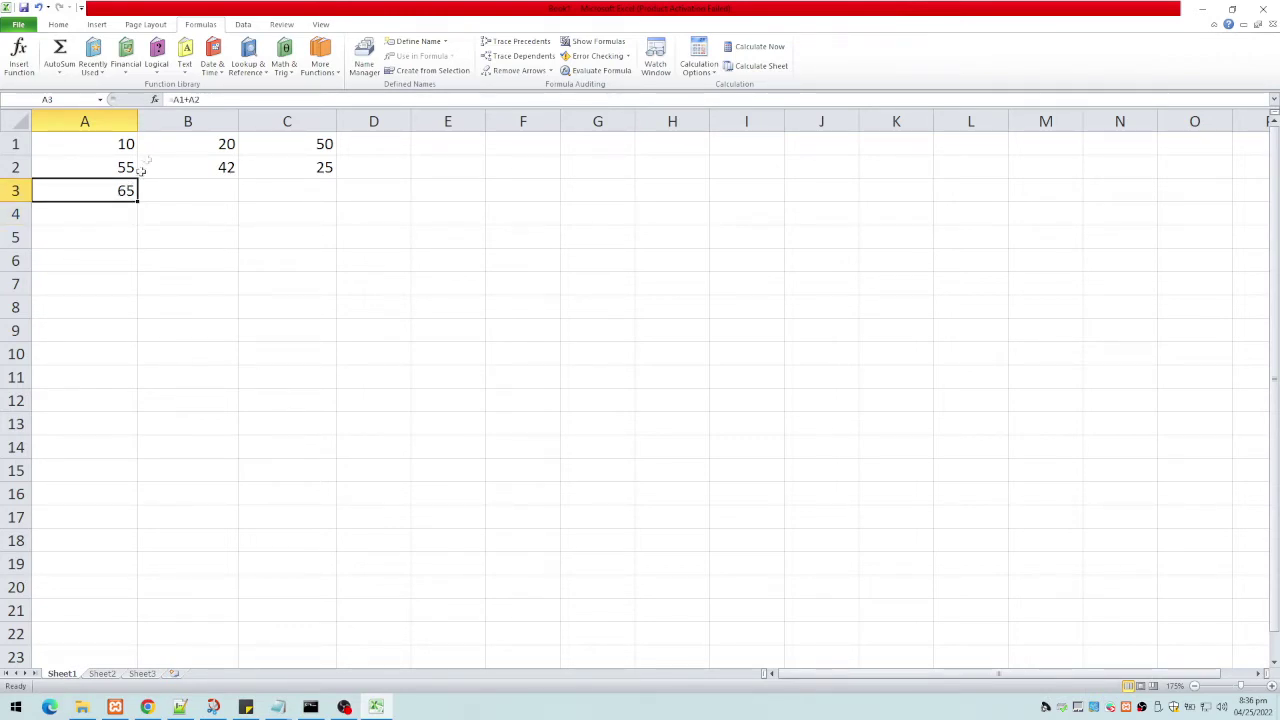
pyautogui.moveTo(138, 201); pyautogui.dragTo(296, 206)
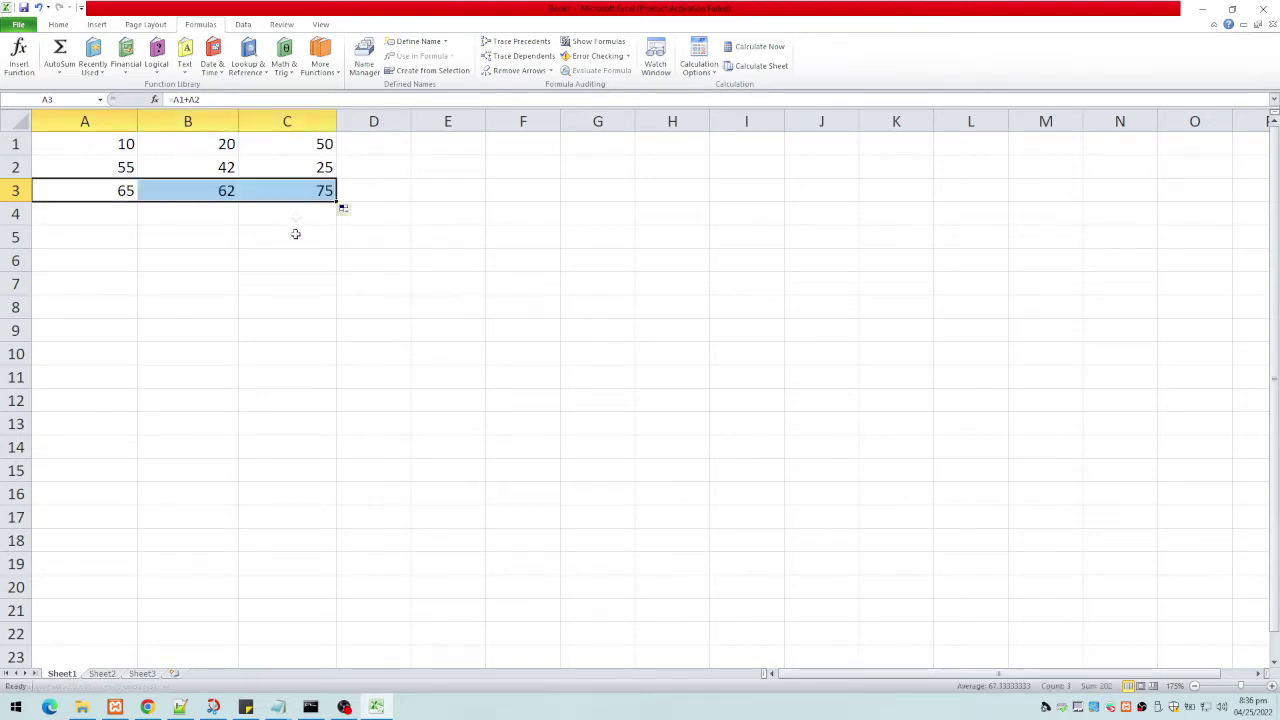
pyautogui.click(293, 307)
# Examine which cells the formulas in A3, B3 and C3 refer to, leaving the formulas as they are.
pyautogui.click(126, 190)
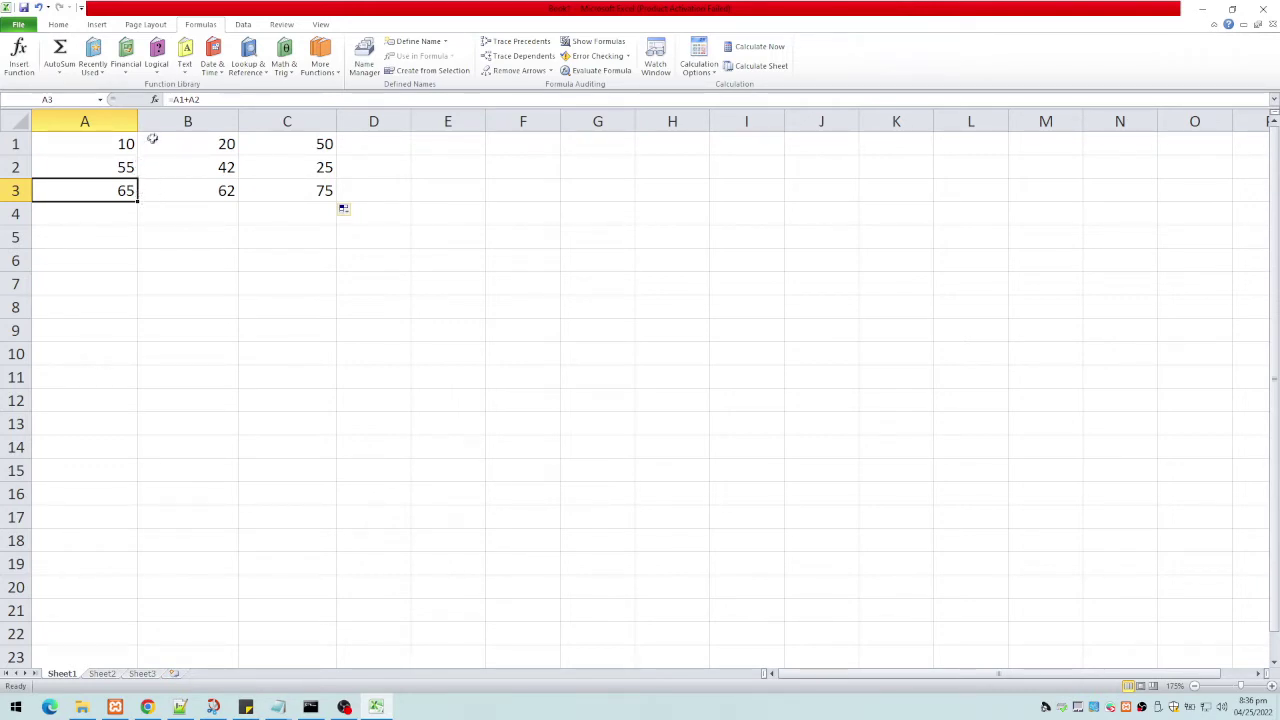
pyautogui.click(202, 192)
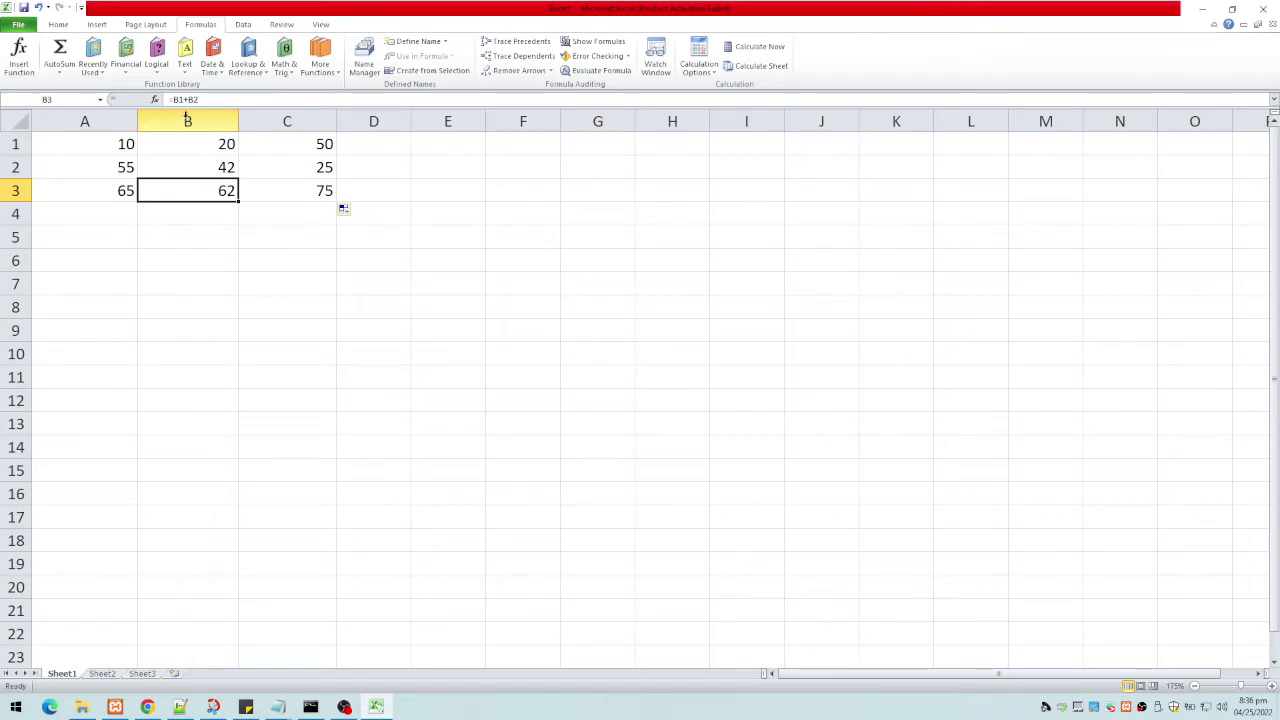
pyautogui.click(293, 196)
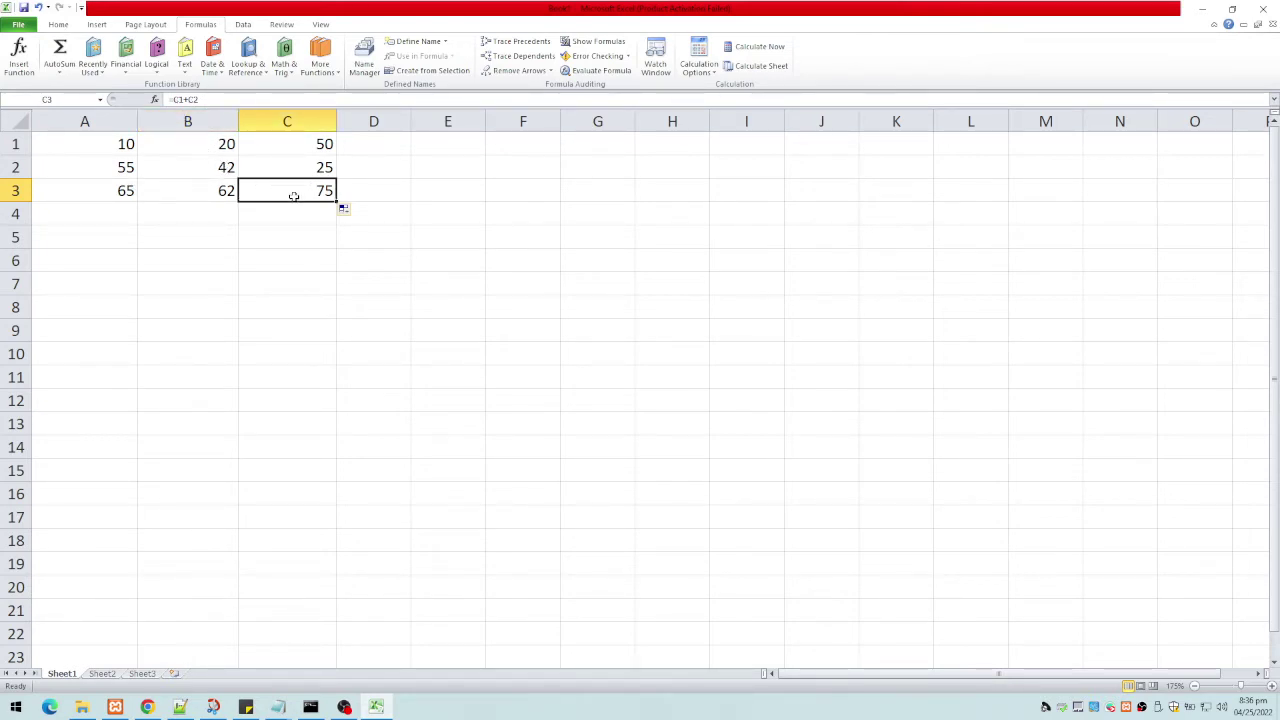
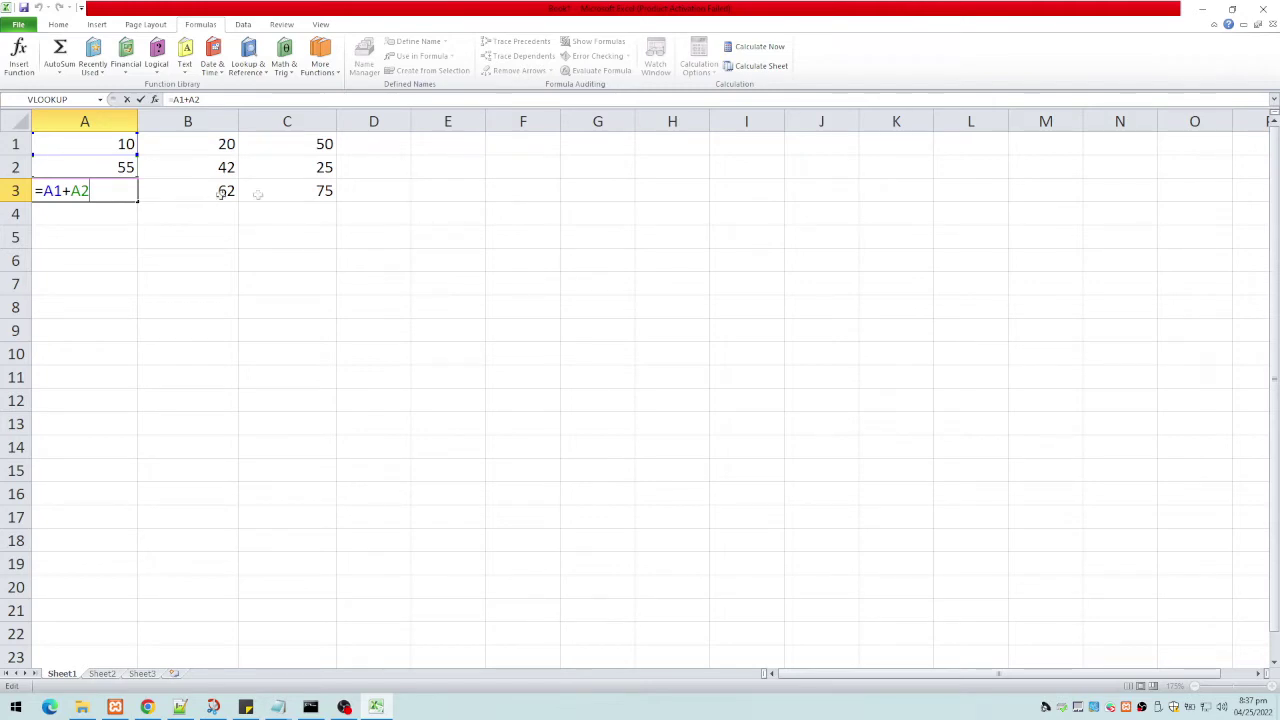
pyautogui.click(106, 214)
pyautogui.click(173, 193)
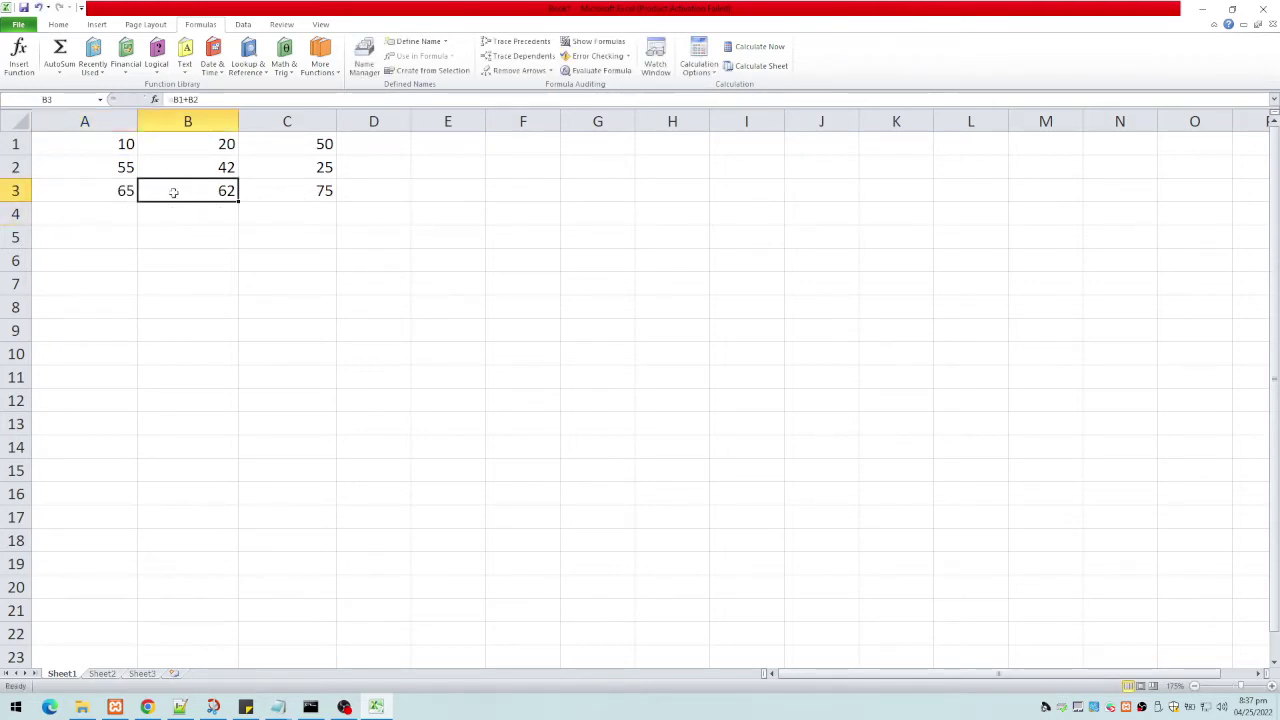
pyautogui.write('=B1+B2')
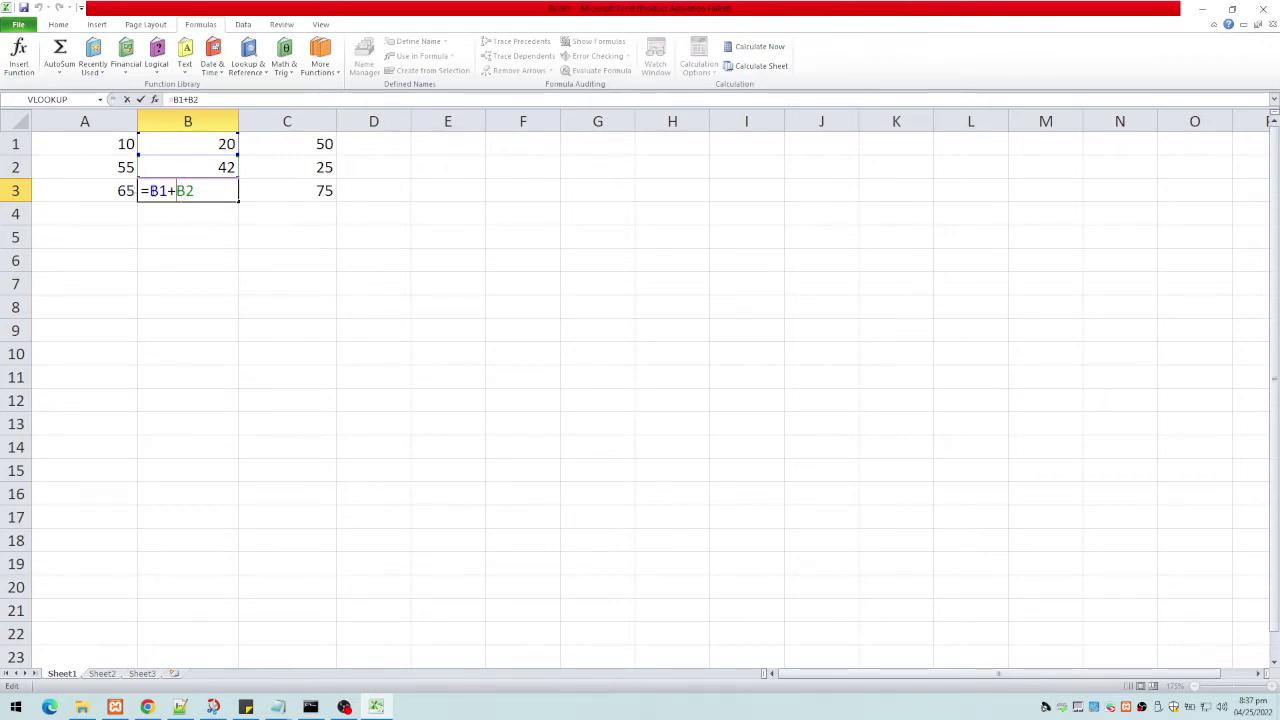
pyautogui.click(292, 190)
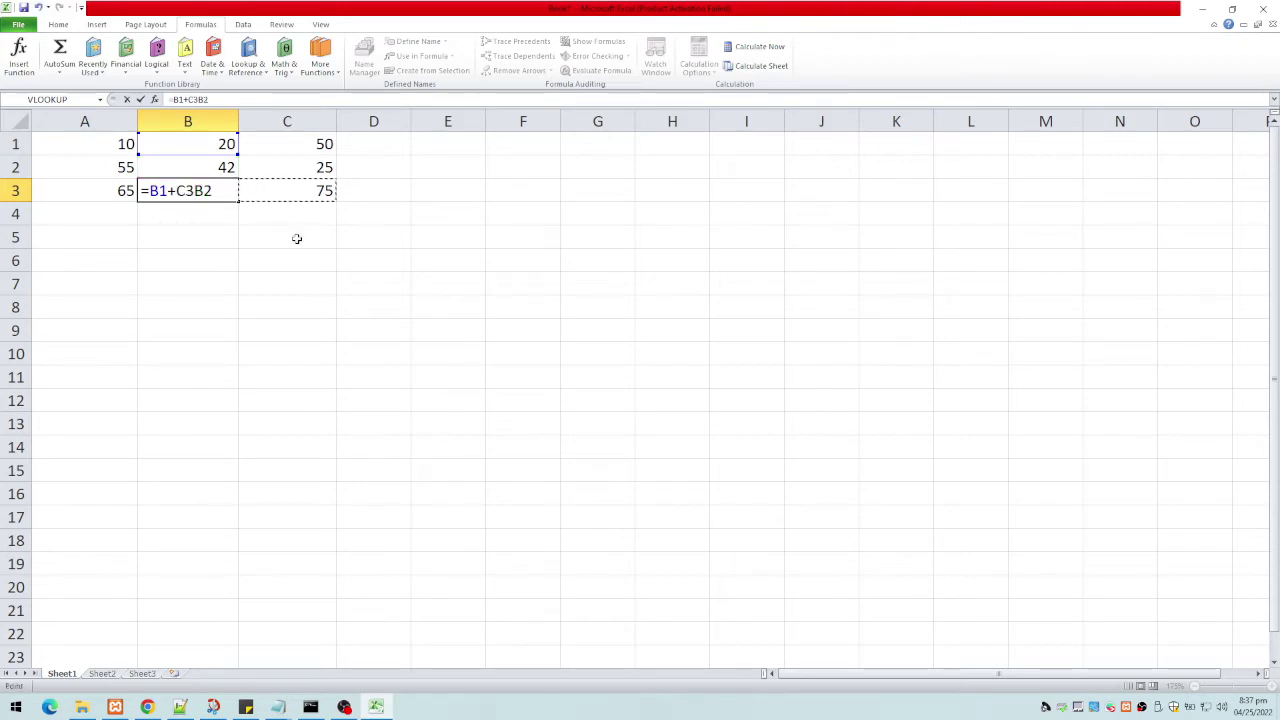
pyautogui.press('Escape')
pyautogui.doubleClick(305, 190)
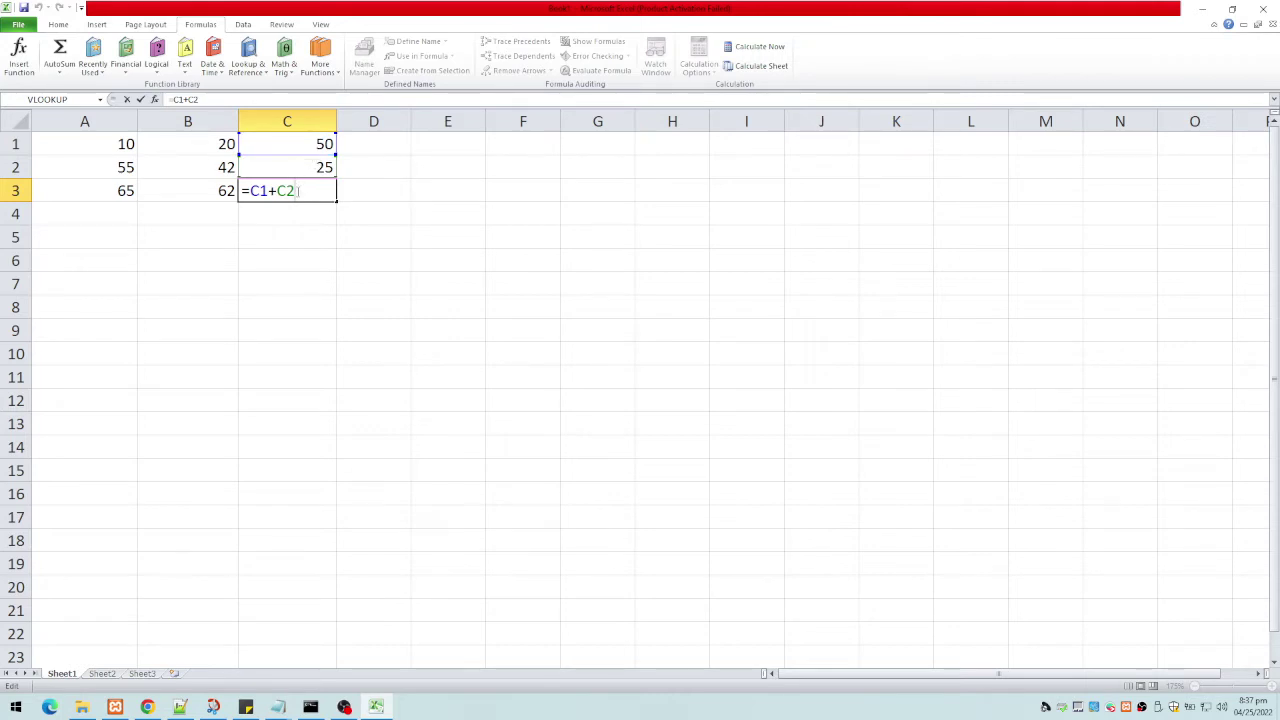
pyautogui.hotkey('ctrl', 'Return')
pyautogui.click(294, 237)
# Copy the formula from C3 to F7 and inspect the cell references of the pasted formula.
pyautogui.click(287, 189)
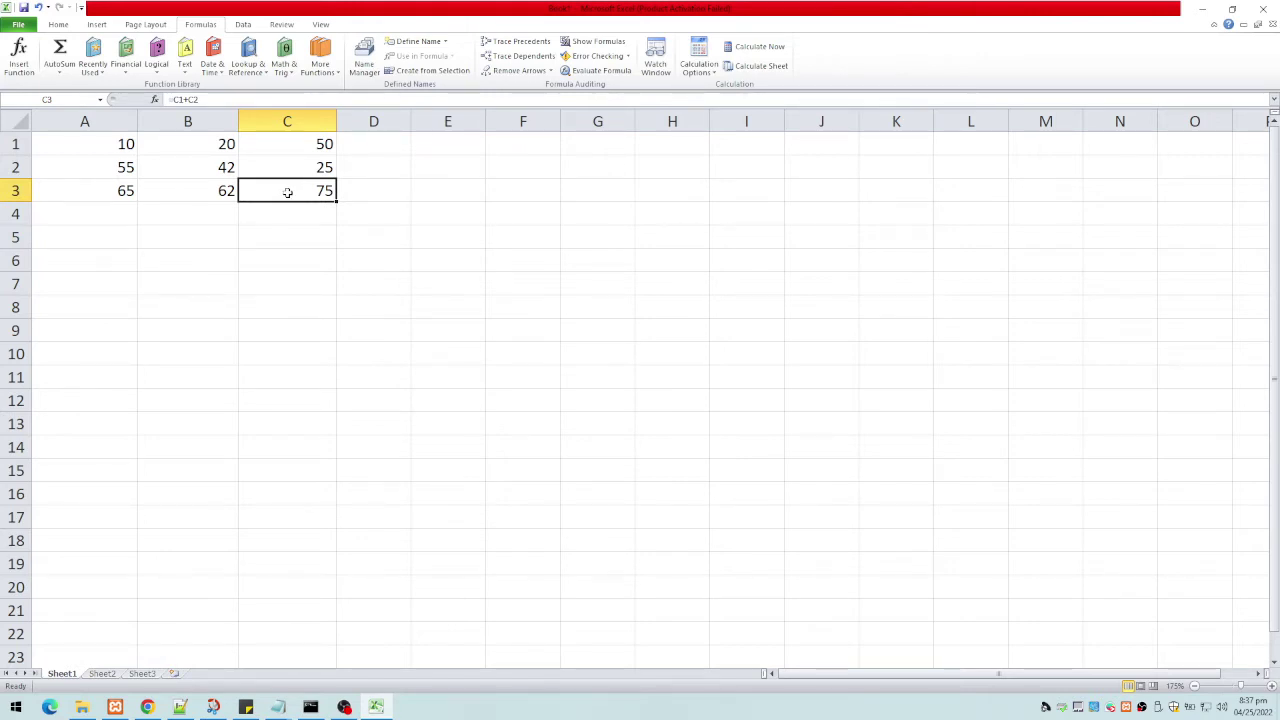
pyautogui.click(58, 24)
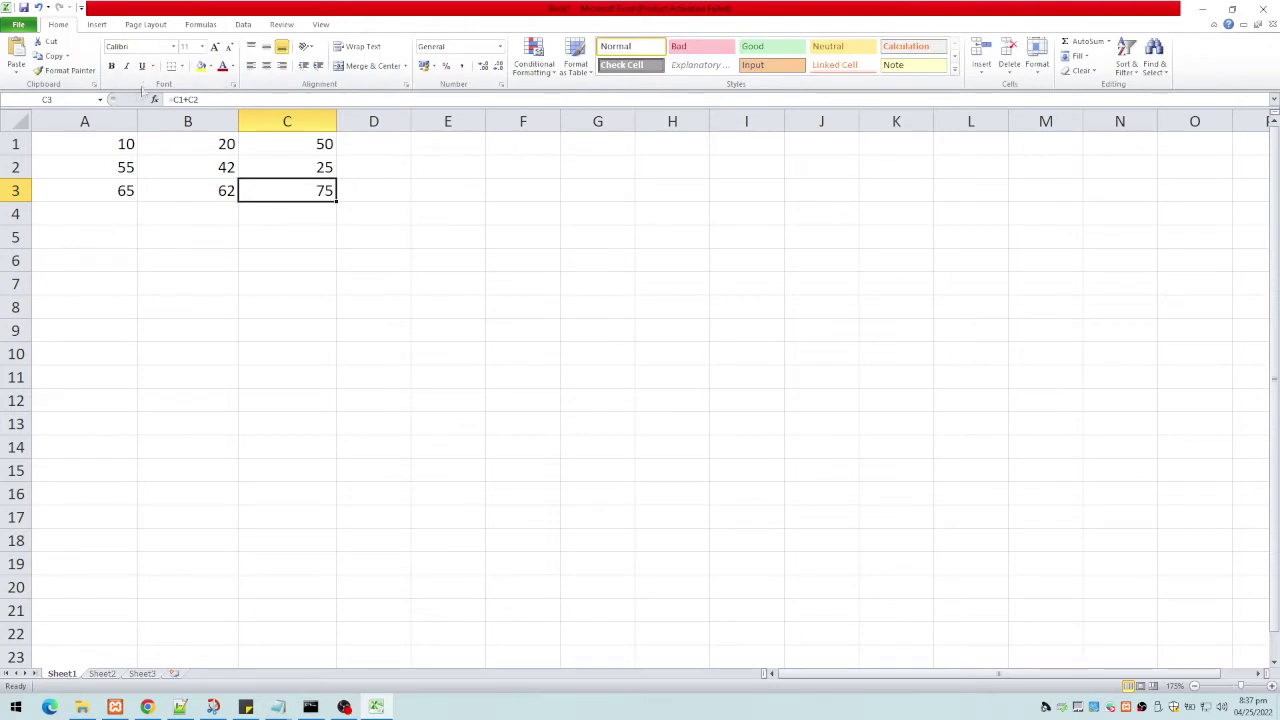
pyautogui.click(54, 57)
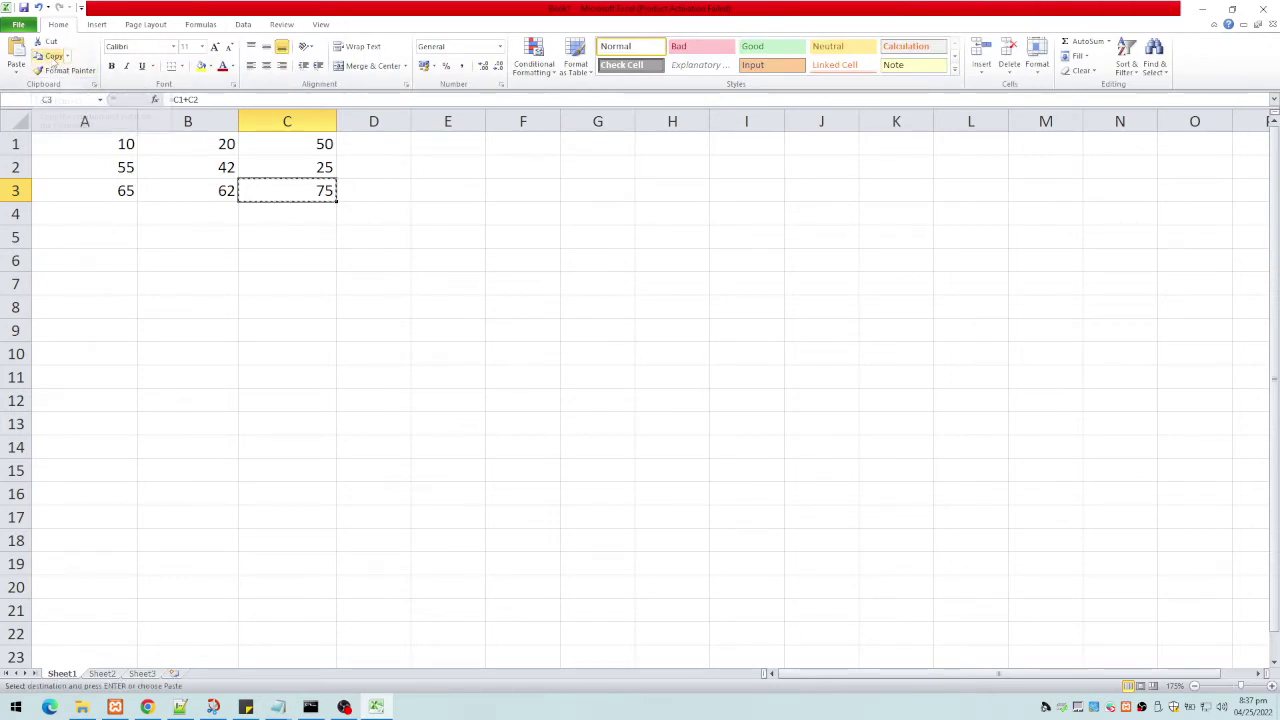
pyautogui.click(537, 286)
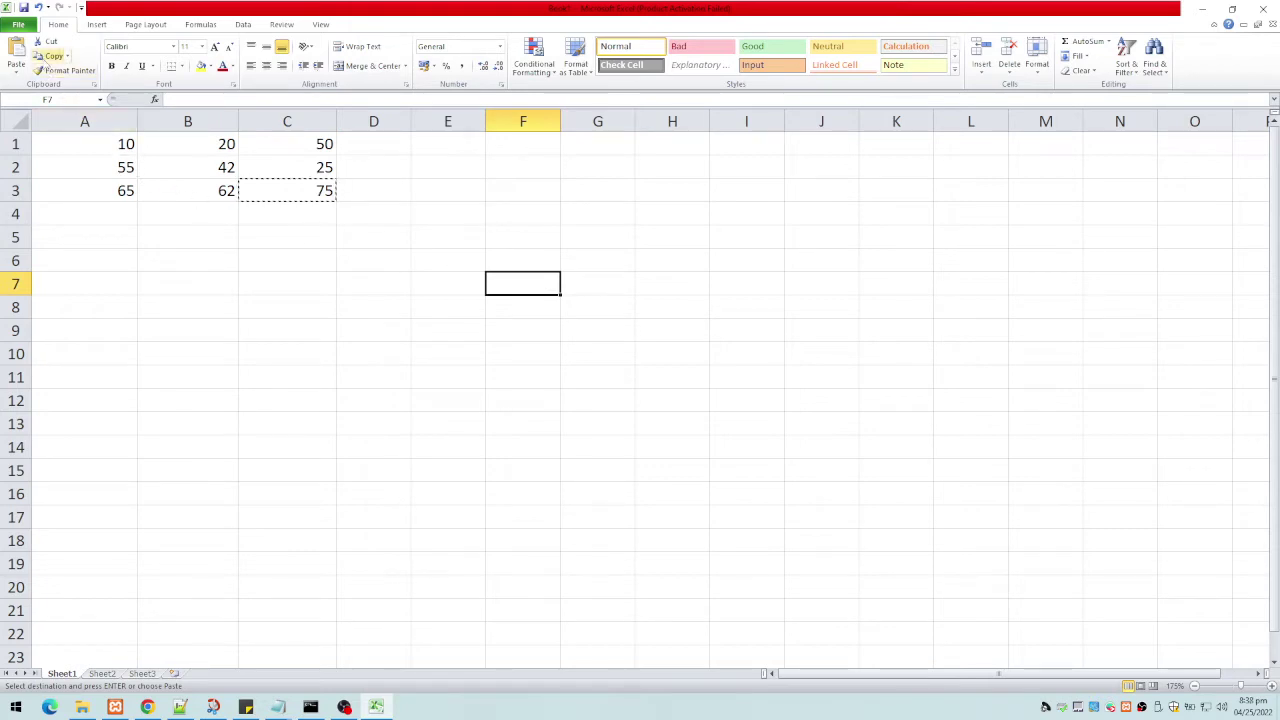
pyautogui.click(18, 52)
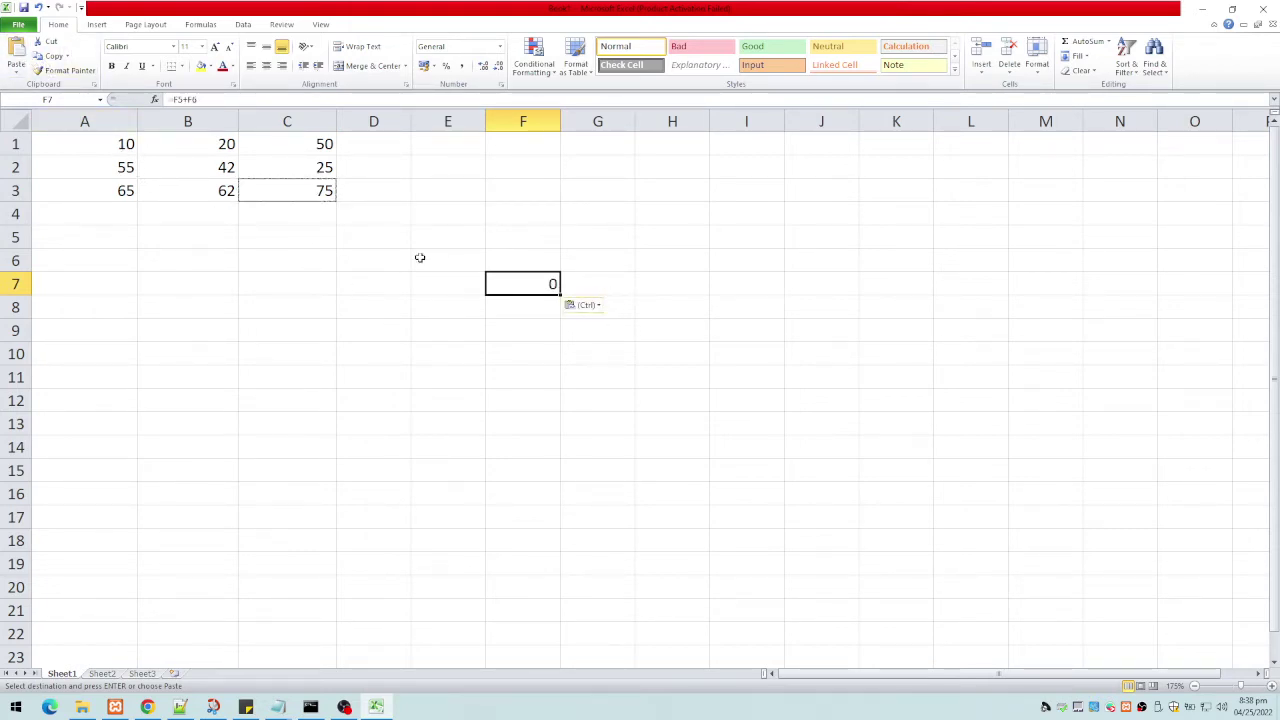
pyautogui.doubleClick(512, 283)
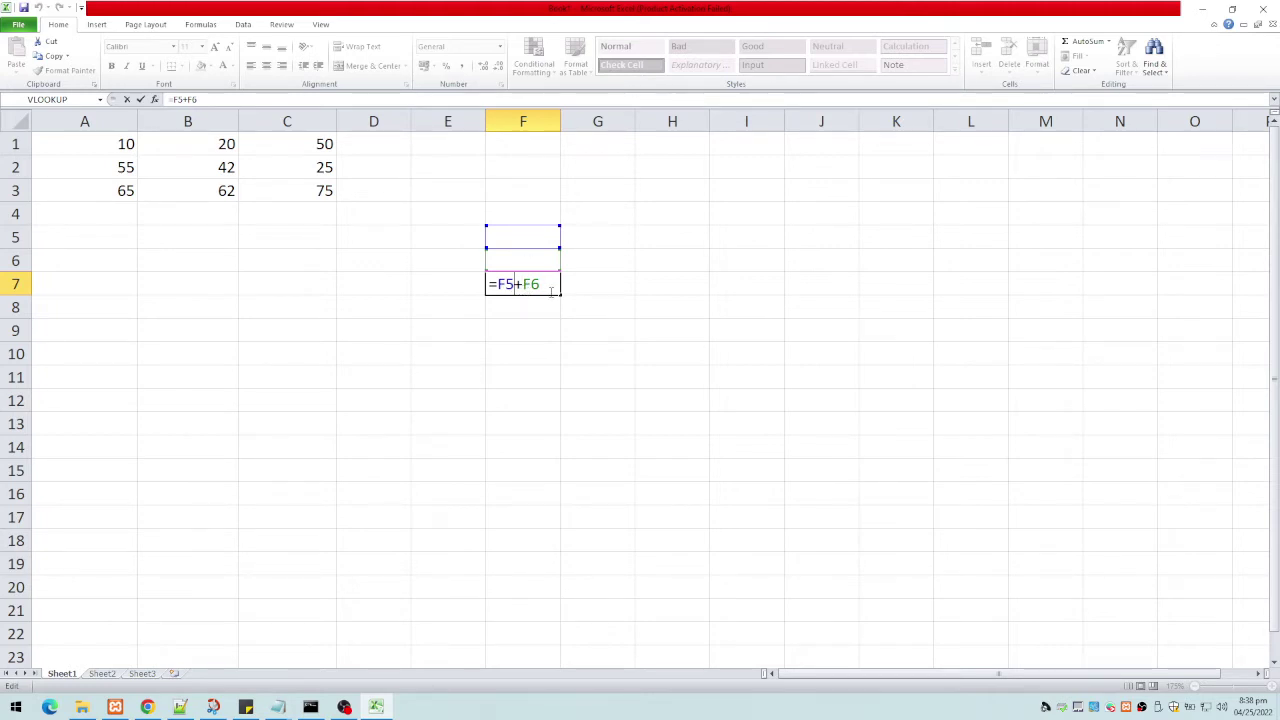
pyautogui.click(466, 297)
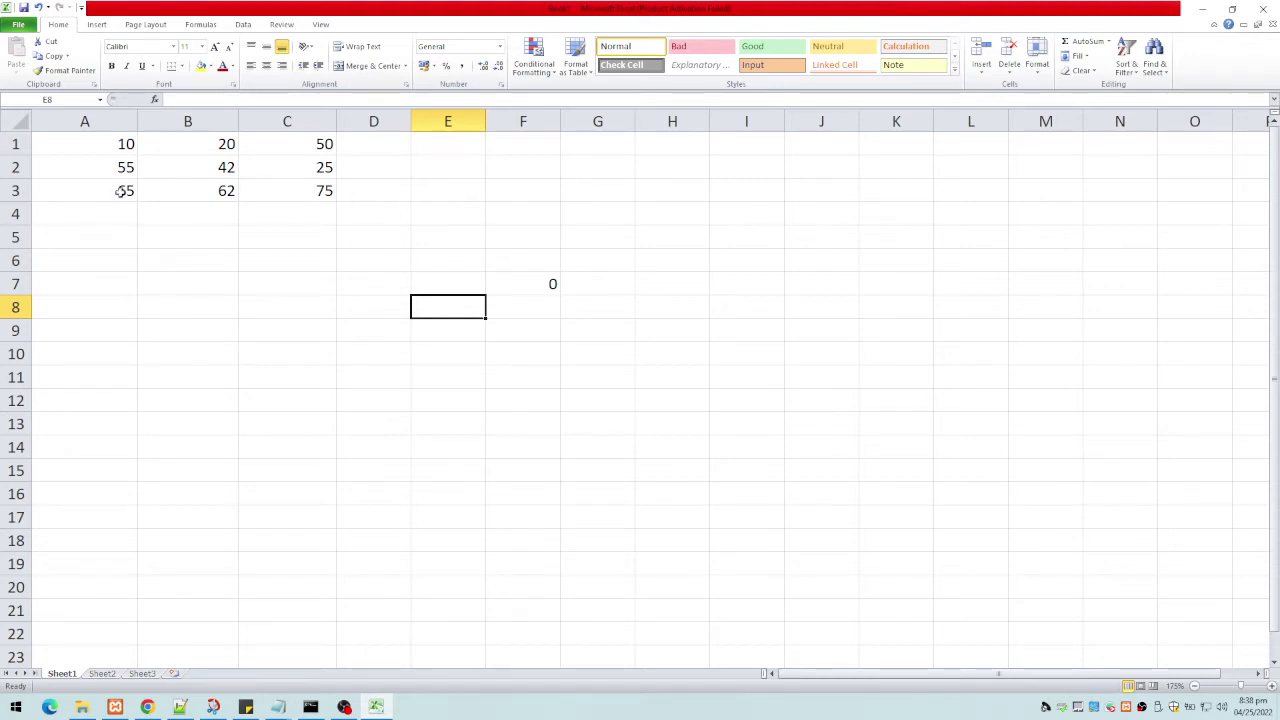
pyautogui.click(209, 190)
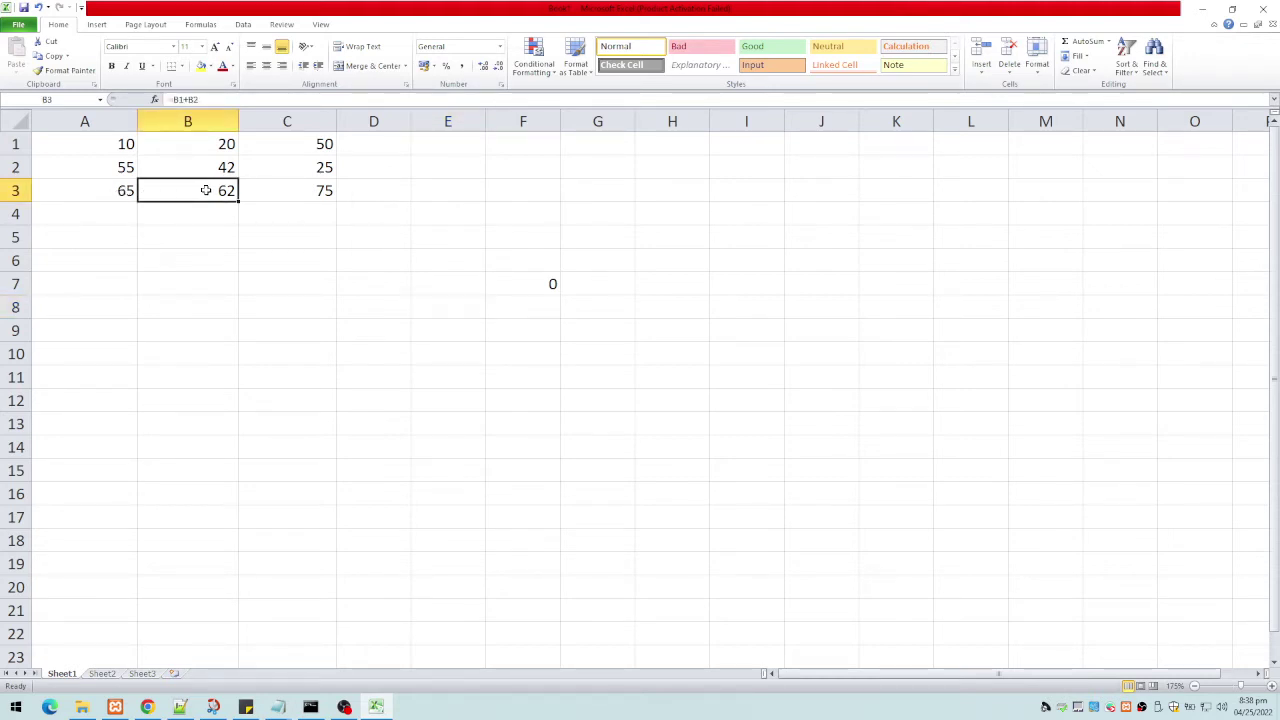
pyautogui.press('Delete')
pyautogui.click(301, 191)
pyautogui.press('Delete')
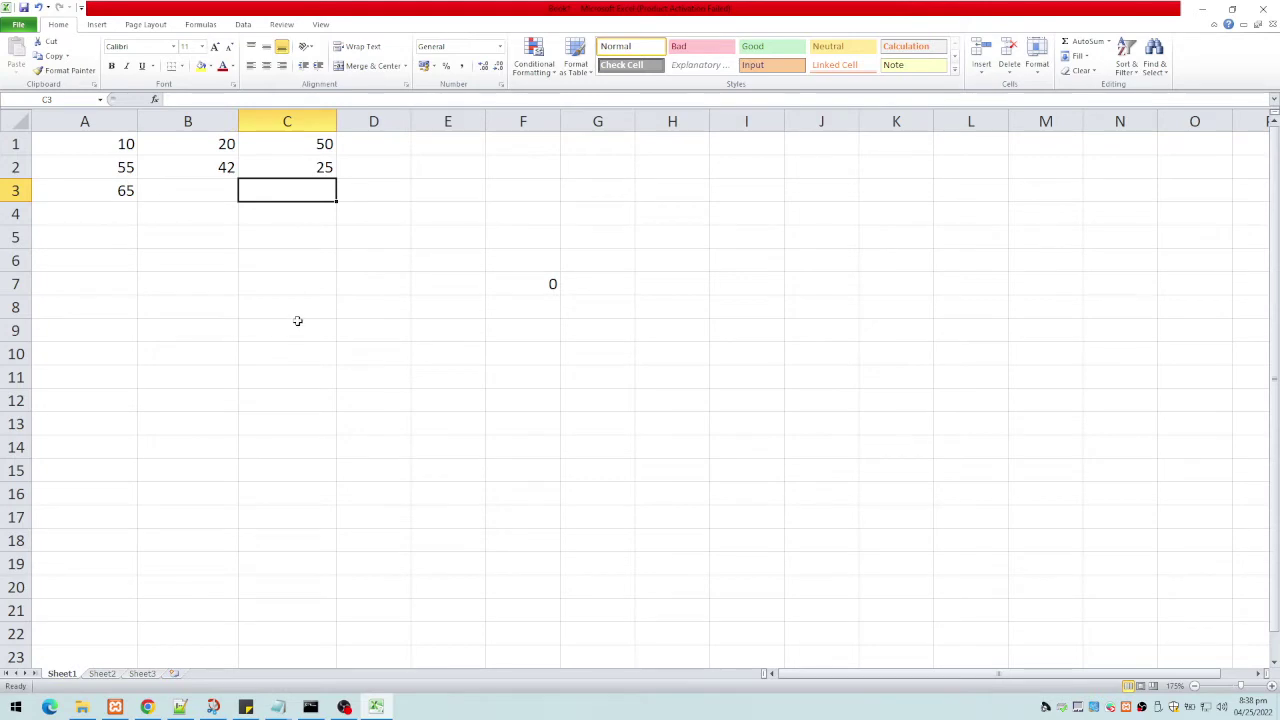
pyautogui.hotkey('ctrl', 'z')
pyautogui.hotkey('ctrl', 'z')
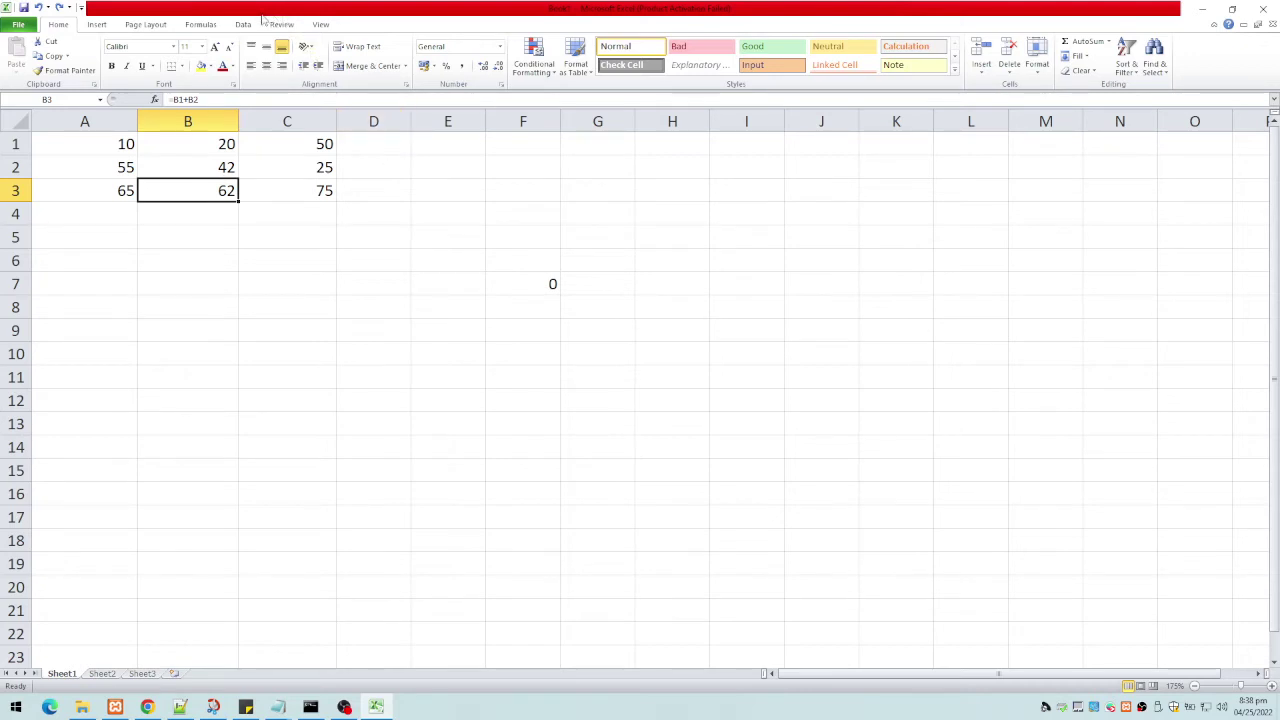
# Show the formulas instead of the results in the worksheet and move the selection to the empty cell B6.
pyautogui.click(201, 24)
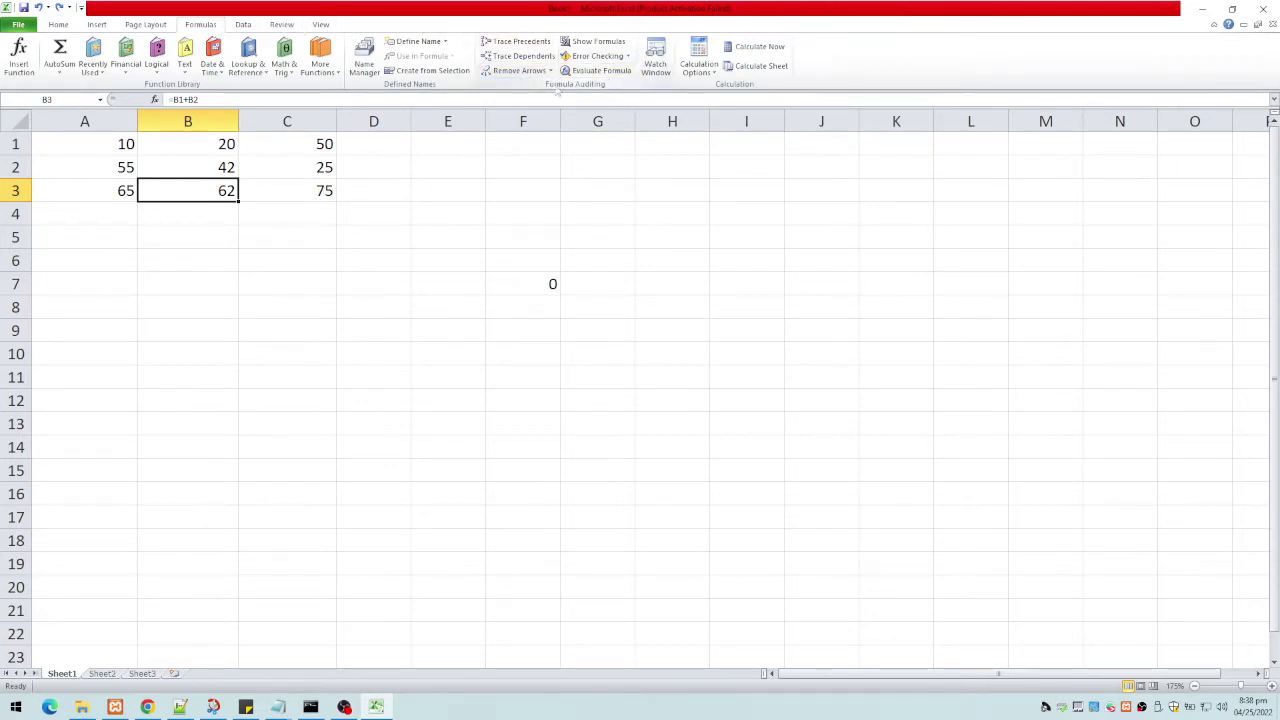
pyautogui.click(598, 46)
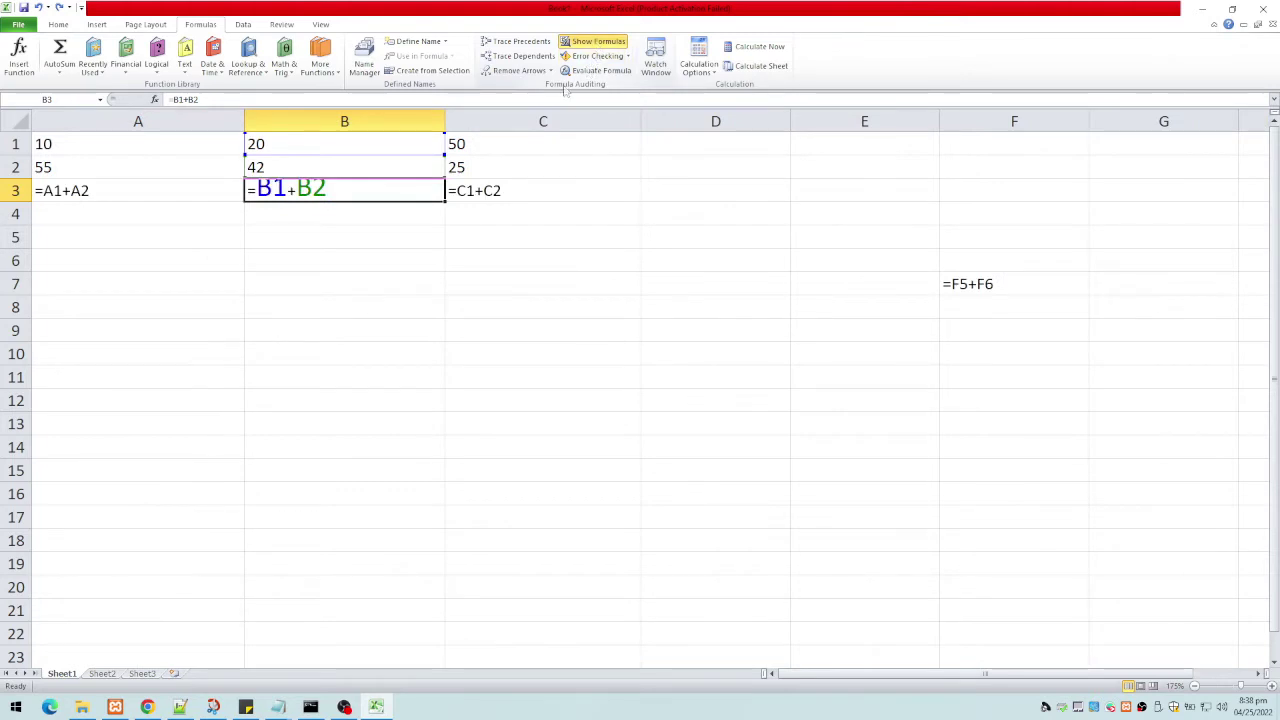
pyautogui.click(261, 251)
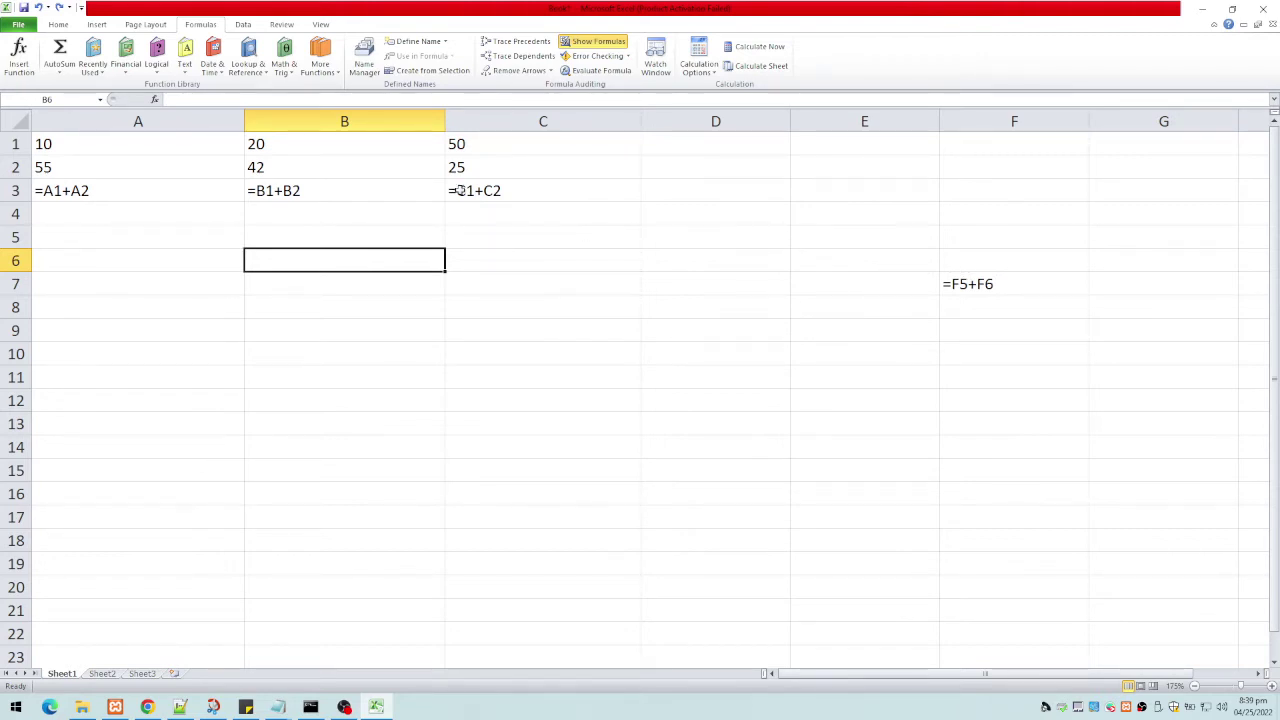
# Expand the formula bar and switch the worksheet from showing formulas back to showing results.
pyautogui.hotkey('ctrl', 'shift', 'u')
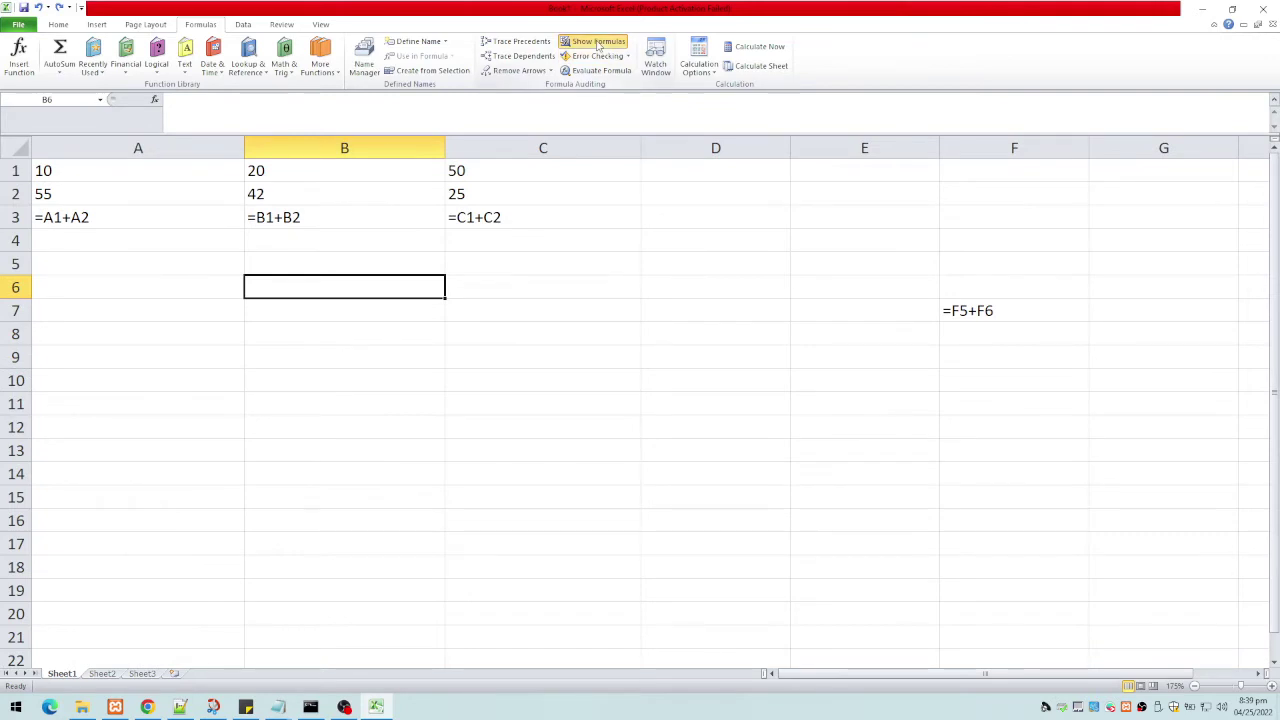
pyautogui.click(598, 44)
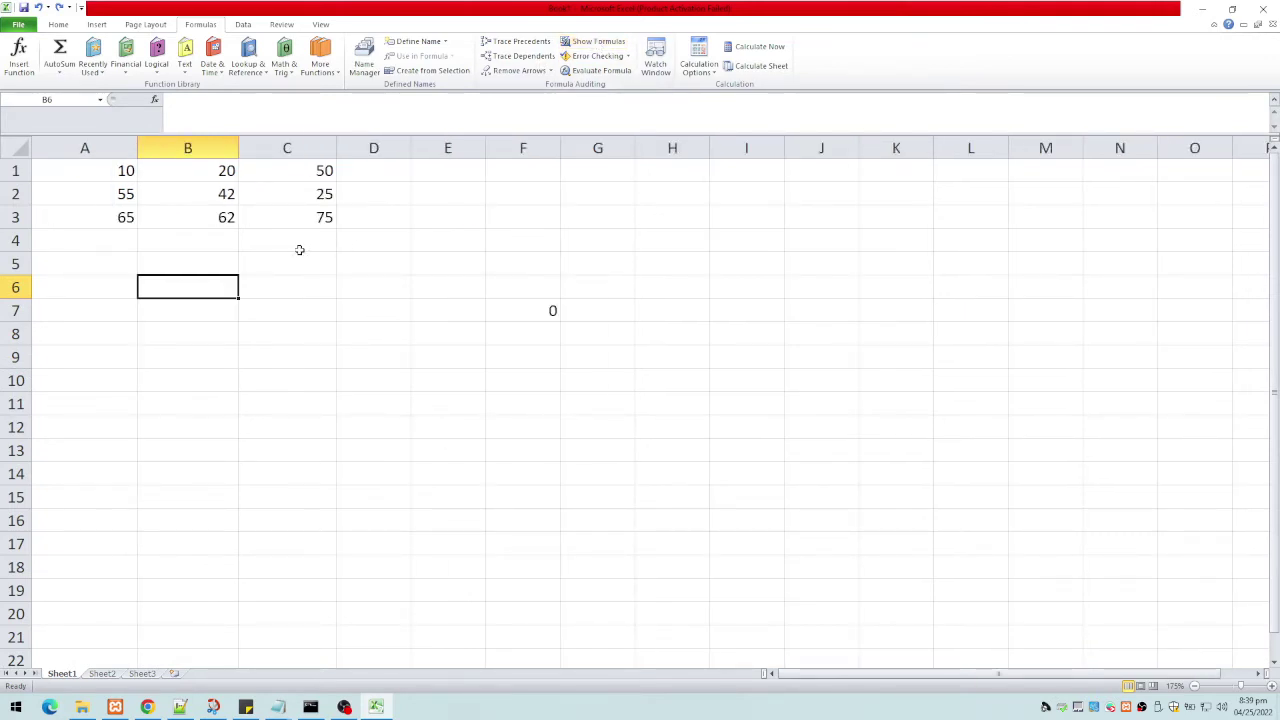
# Clear the copied formulas from cells B3, C3 and F7.
pyautogui.moveTo(226, 217); pyautogui.dragTo(311, 217)
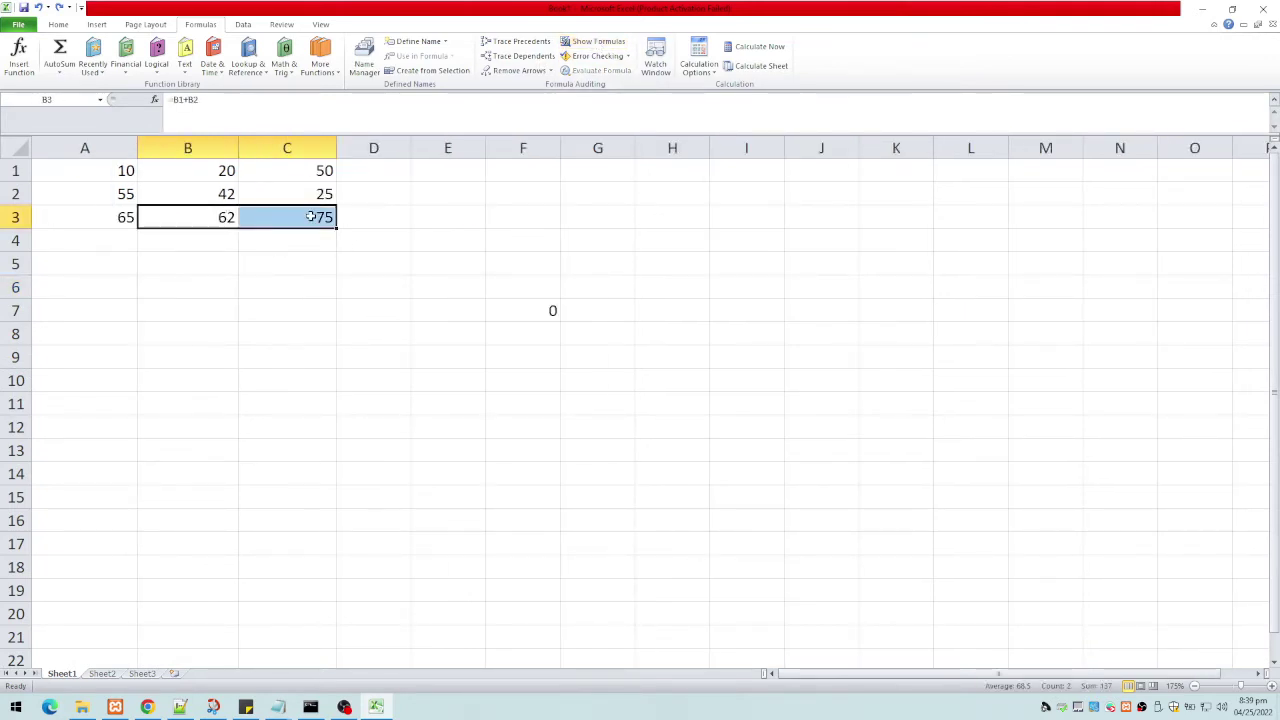
pyautogui.press('Delete')
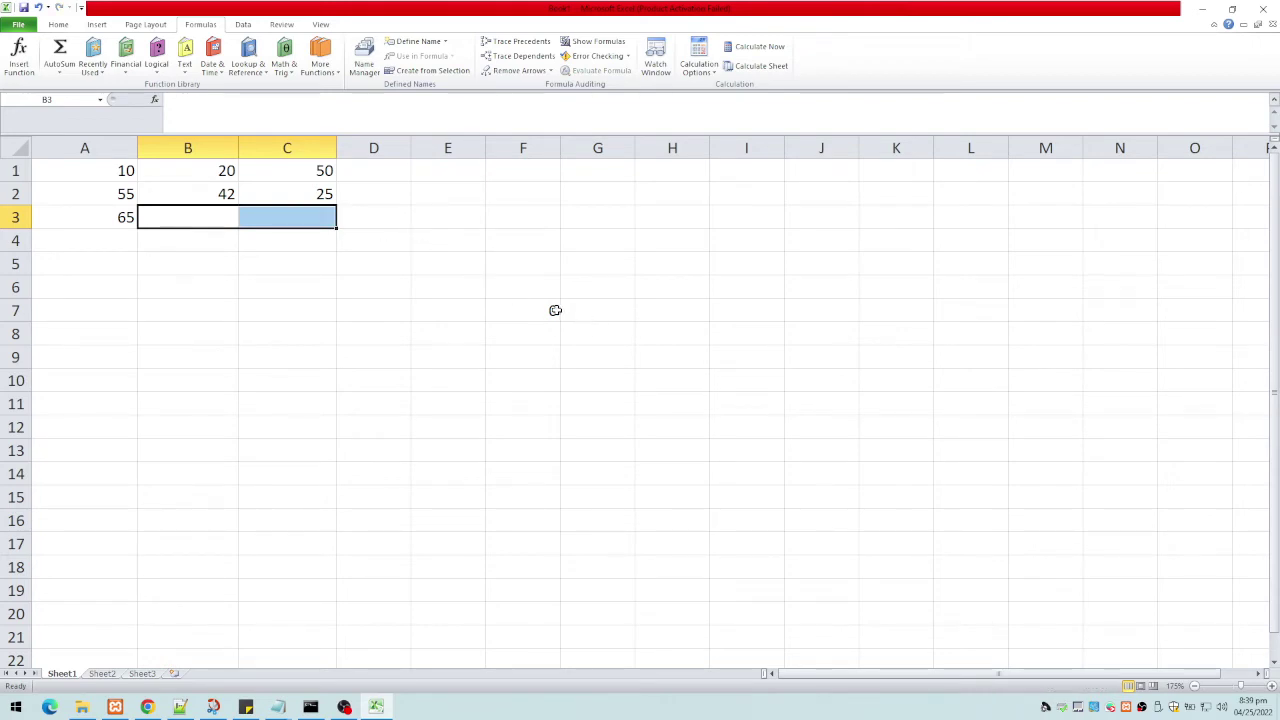
pyautogui.click(555, 310)
# Make both cell references in A3 absolute, changing the formula to =$A$1+$A$2.
pyautogui.click(124, 218)
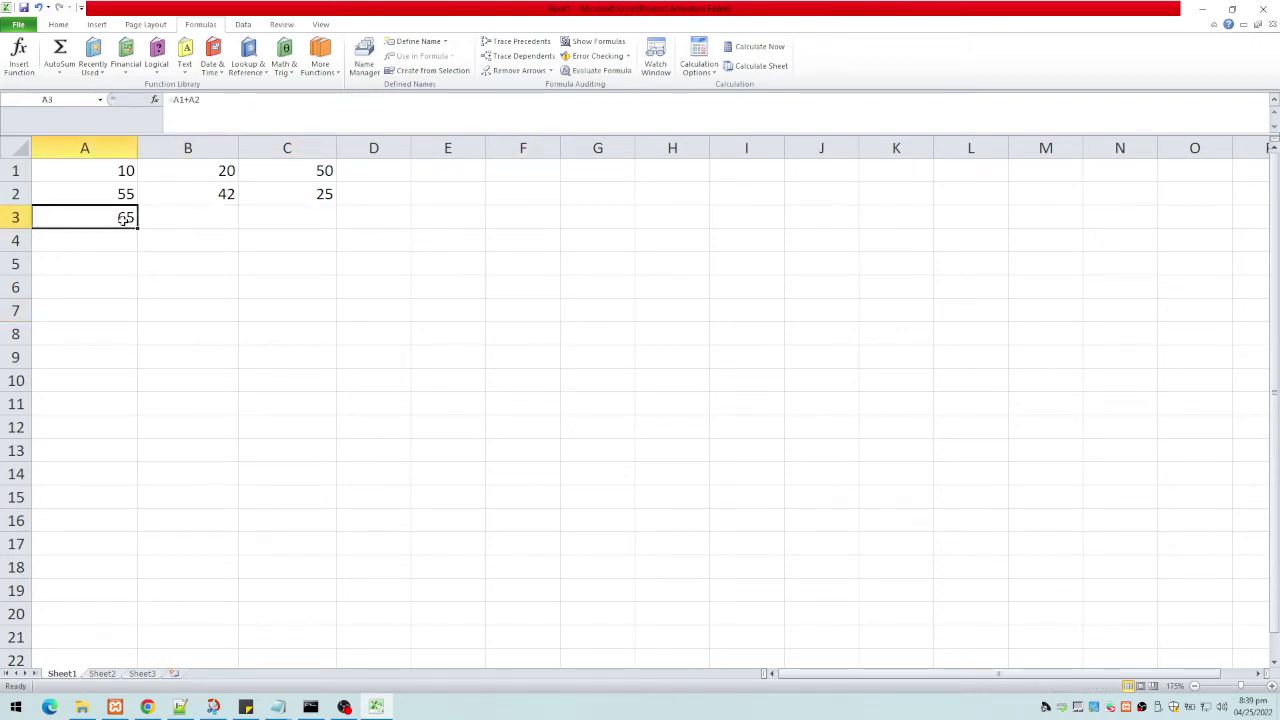
pyautogui.doubleClick(124, 218)
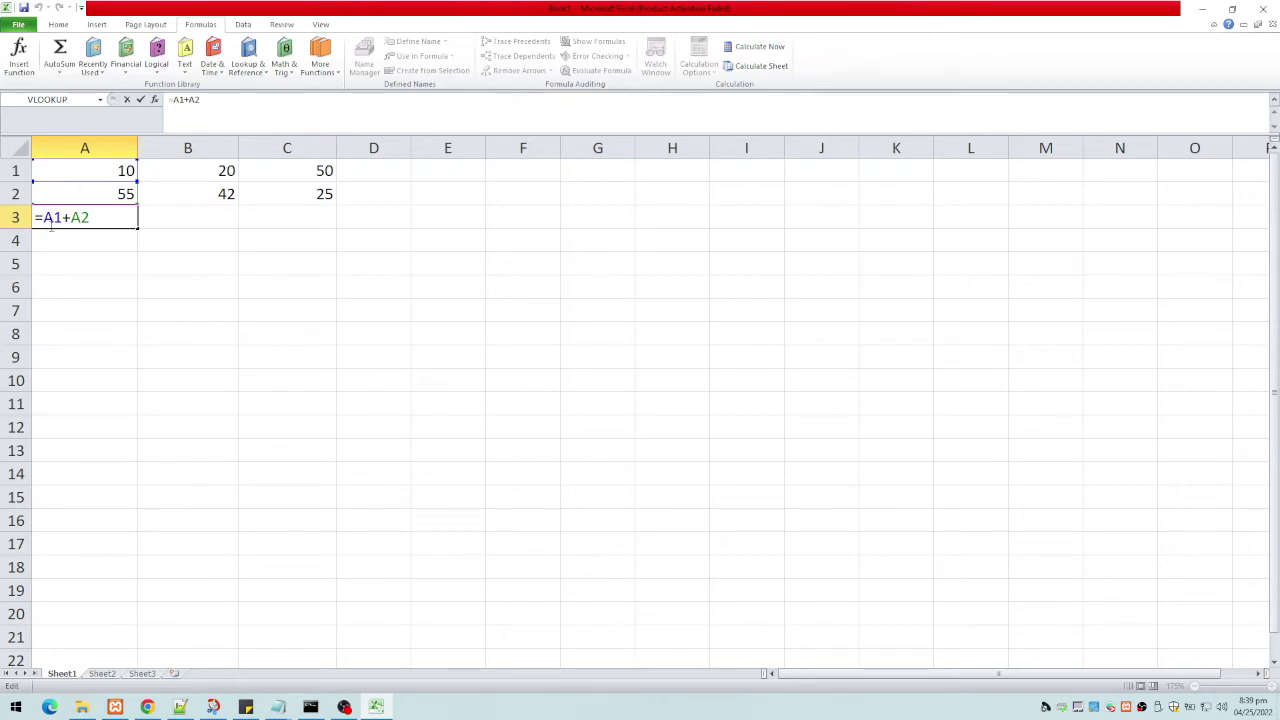
pyautogui.write('$A$')
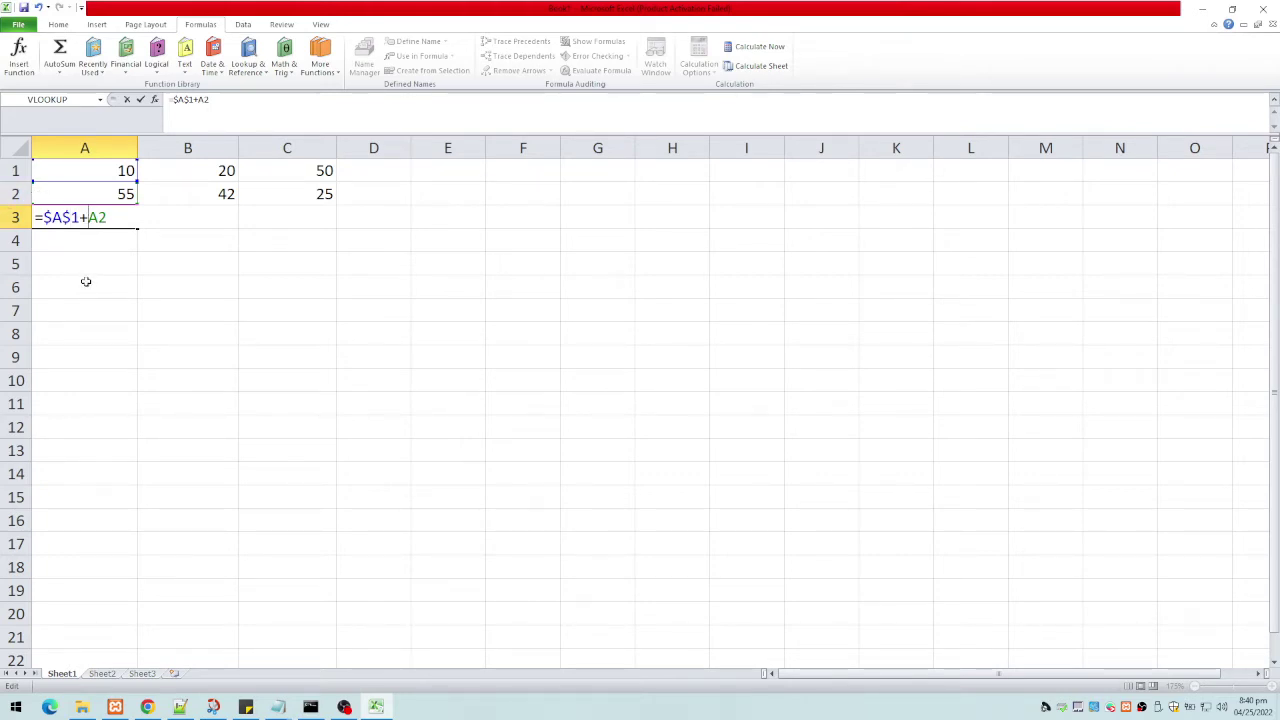
pyautogui.write('$A$')
pyautogui.press('Return')
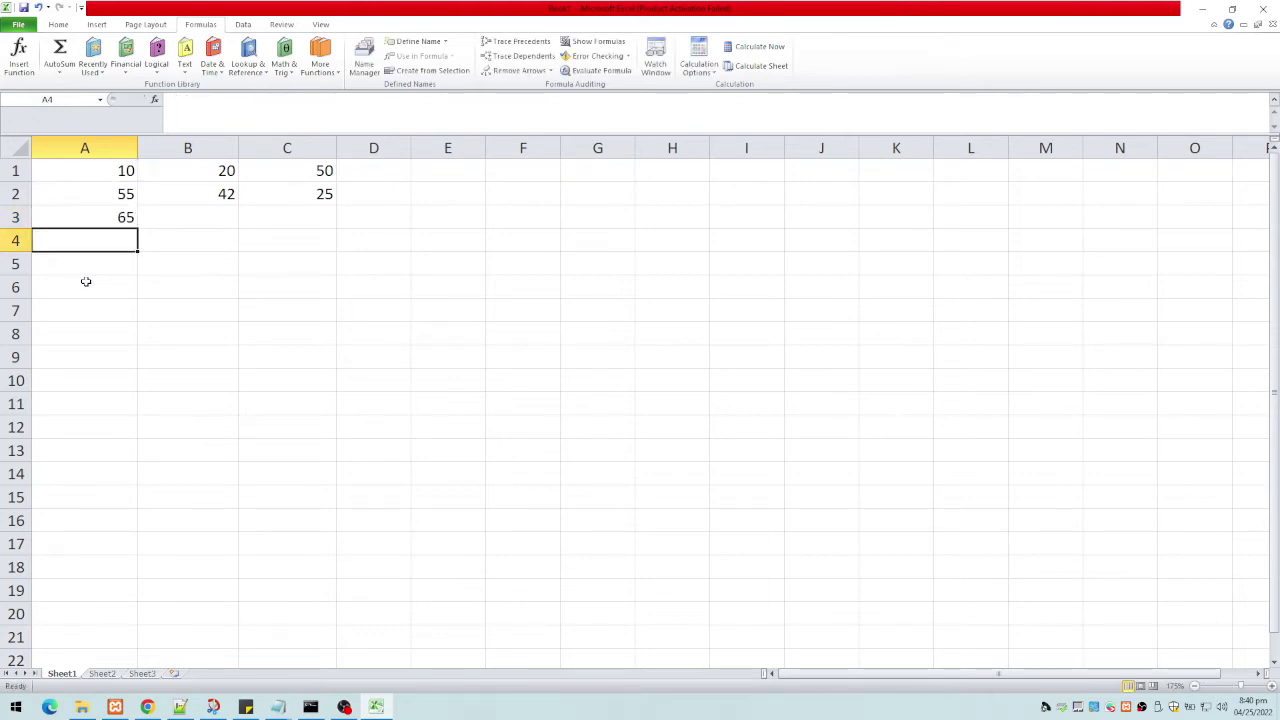
# Examine the absolute references in the formula of A3, leaving the formula as it is.
pyautogui.doubleClick(106, 220)
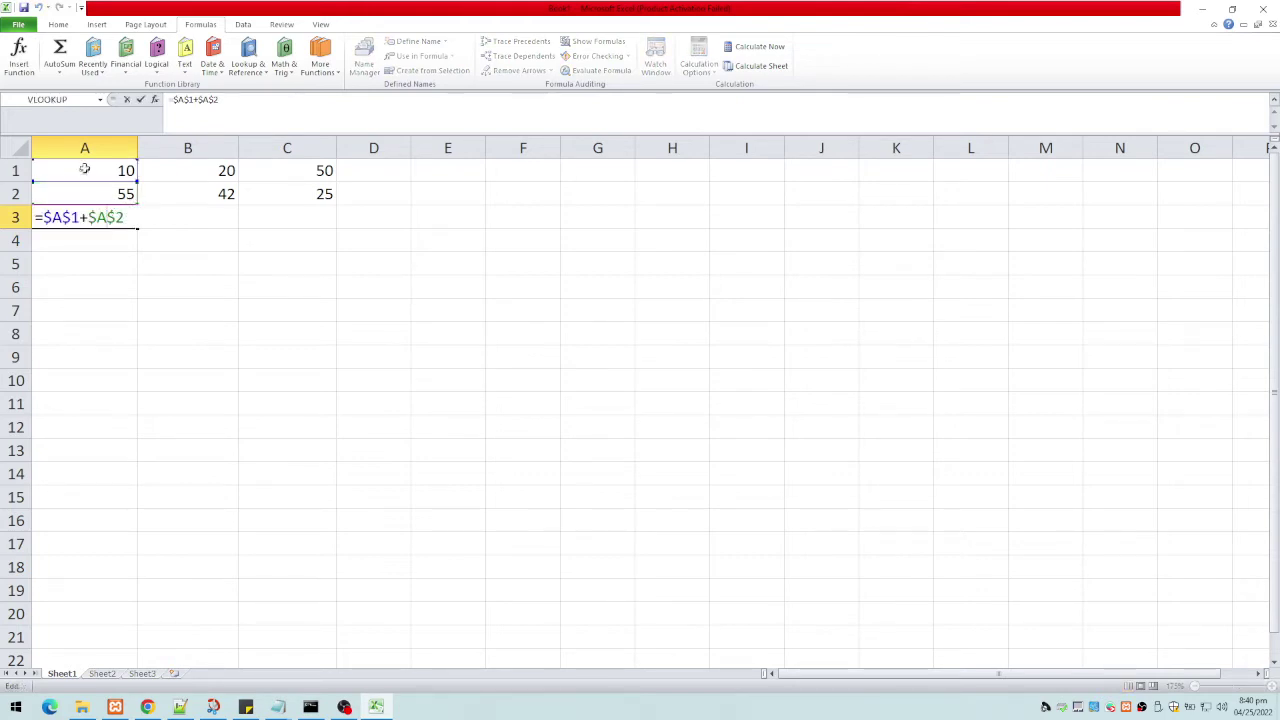
pyautogui.click(402, 467)
pyautogui.keyDown('ctrl'); pyautogui.scroll(5, 729, 611); pyautogui.keyUp('ctrl')
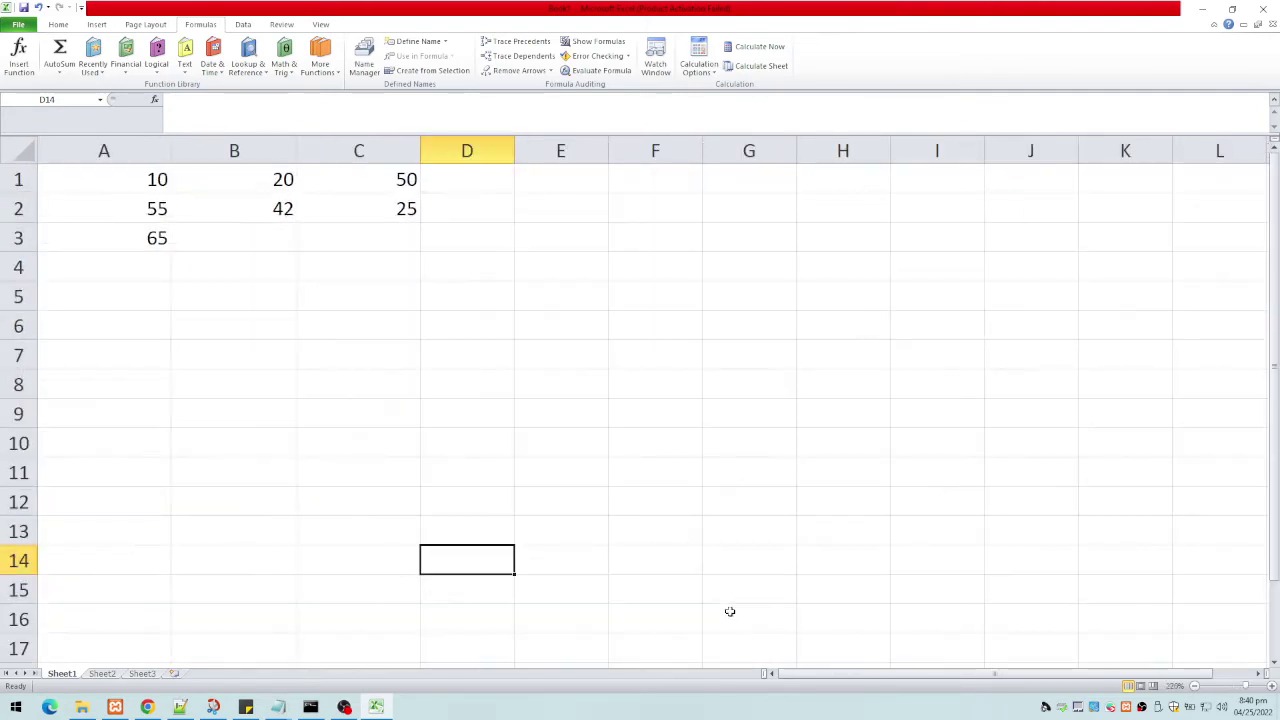
pyautogui.scroll(1, 240, 277)
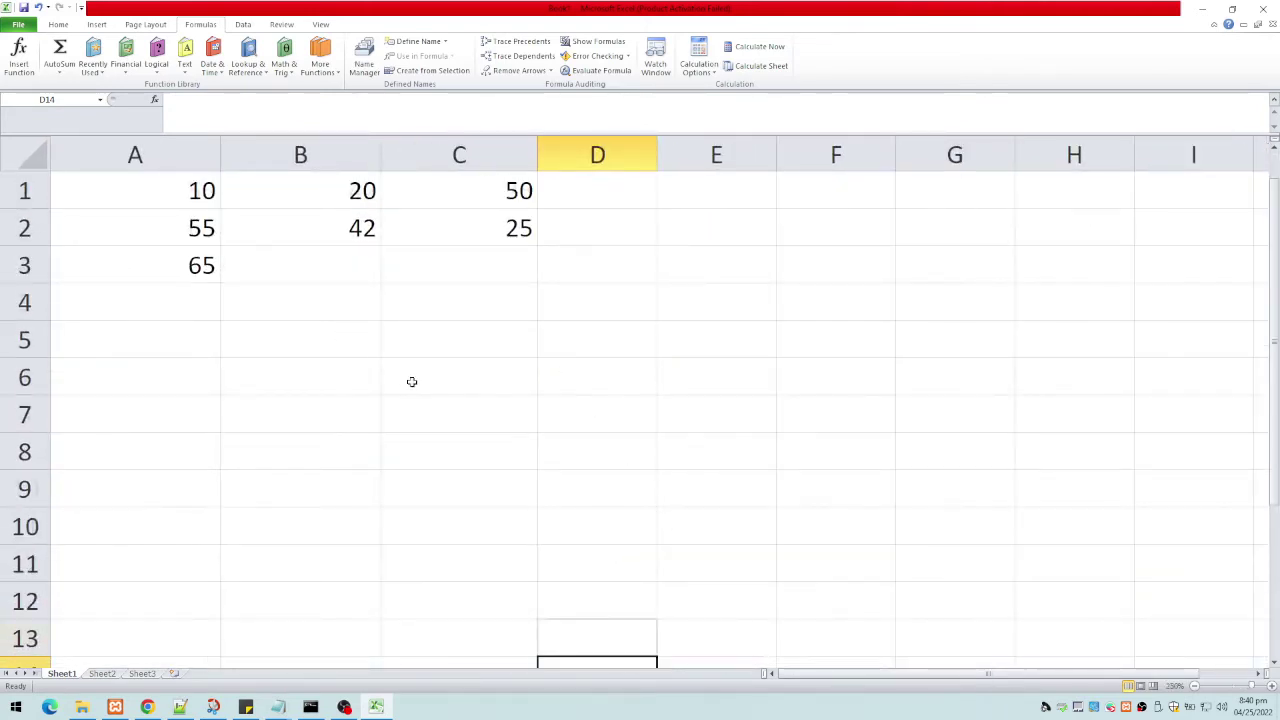
pyautogui.doubleClick(191, 264)
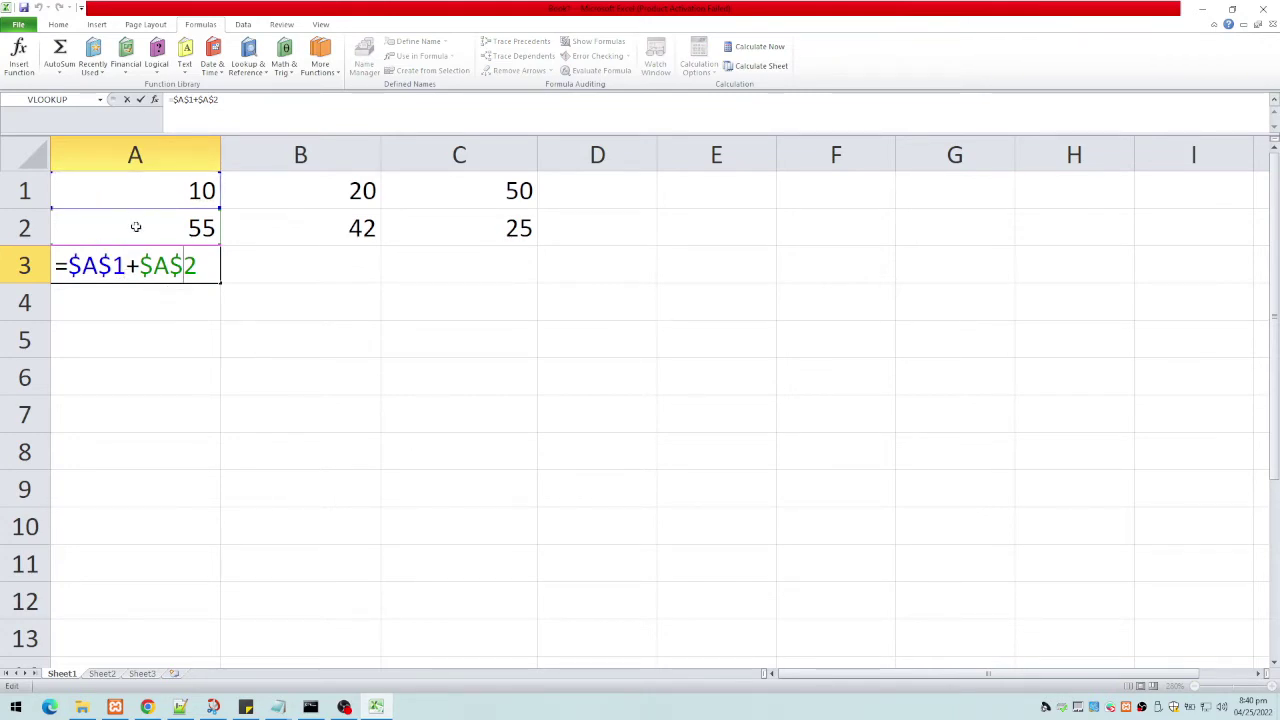
pyautogui.press('Left')
pyautogui.click(269, 416)
# Fill the absolute-reference formula in A3 across to cells B3 and C3.
pyautogui.click(179, 273)
pyautogui.moveTo(219, 283); pyautogui.dragTo(349, 283)
pyautogui.moveTo(455, 283); pyautogui.dragTo(460, 285)
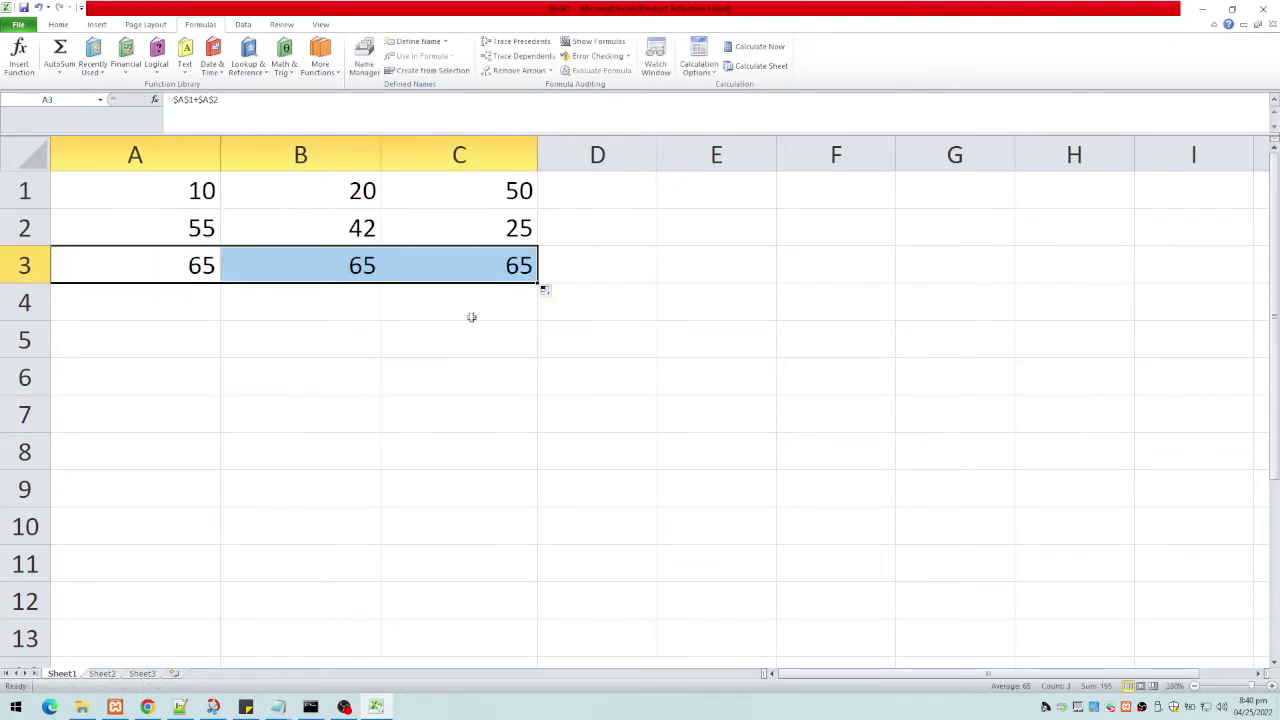
pyautogui.click(461, 311)
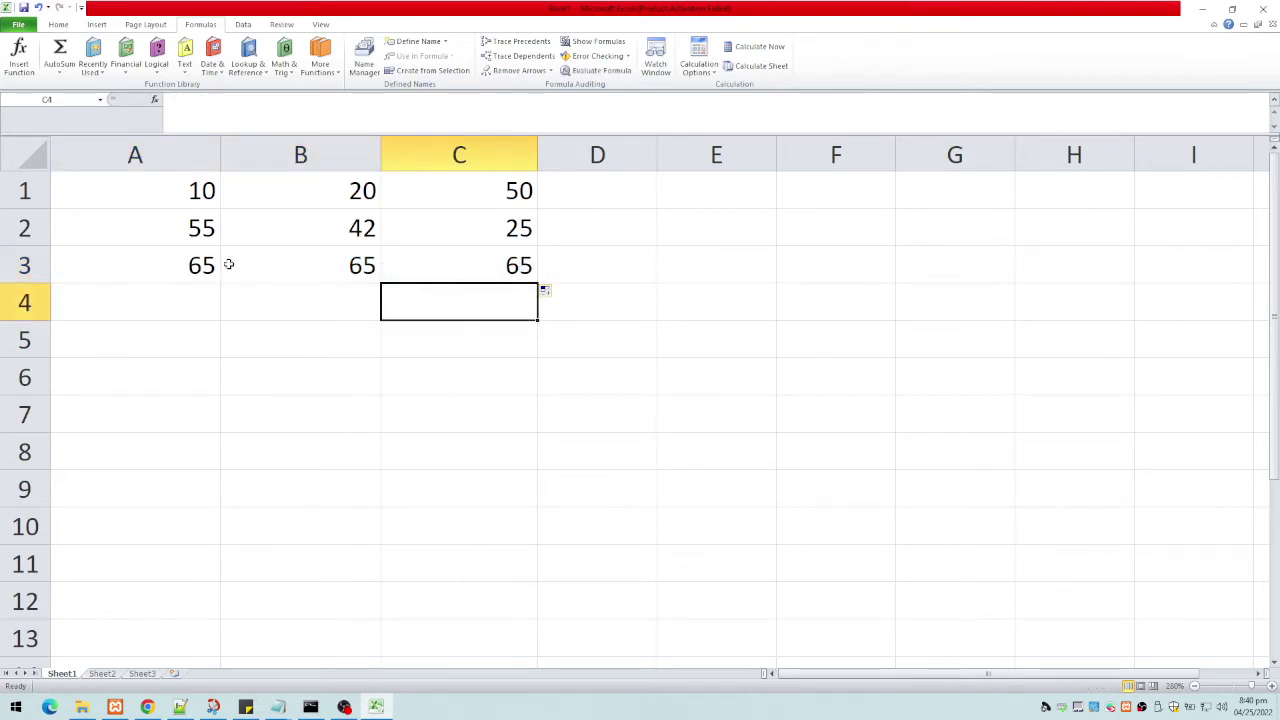
# Examine which cells the filled formulas in B3 and C3 refer to.
pyautogui.doubleClick(291, 265)
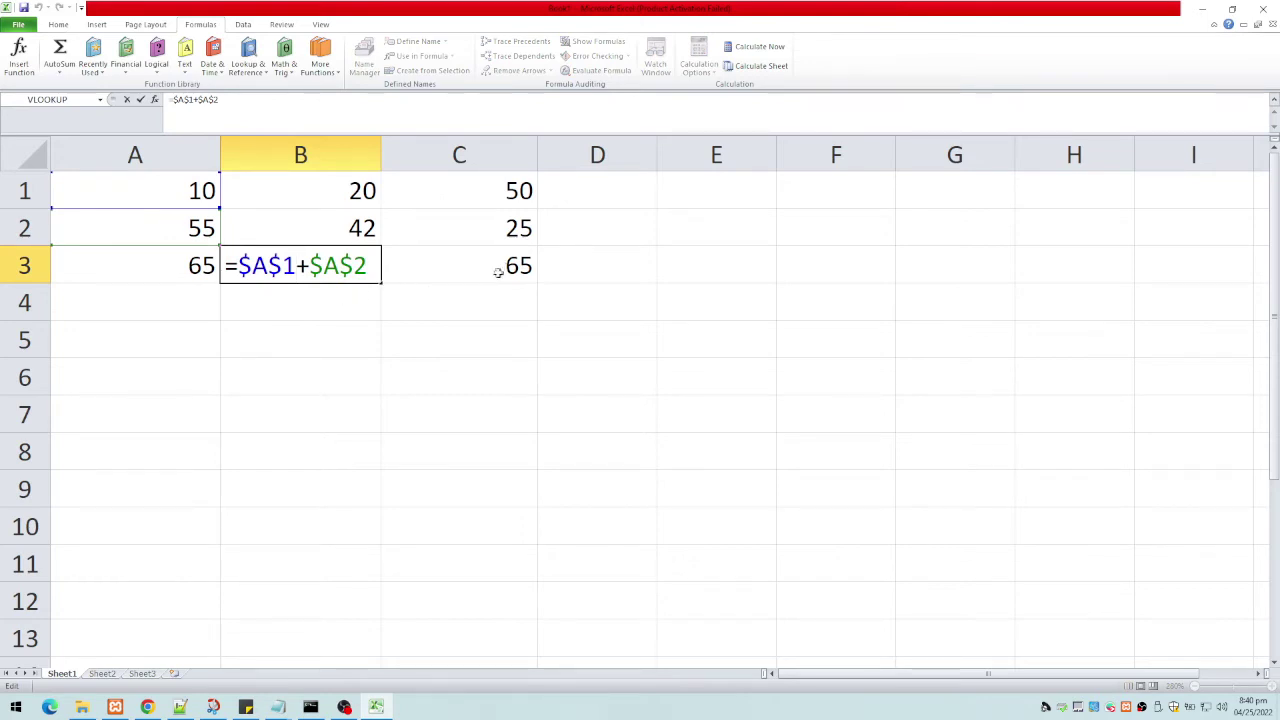
pyautogui.click(480, 331)
pyautogui.doubleClick(476, 280)
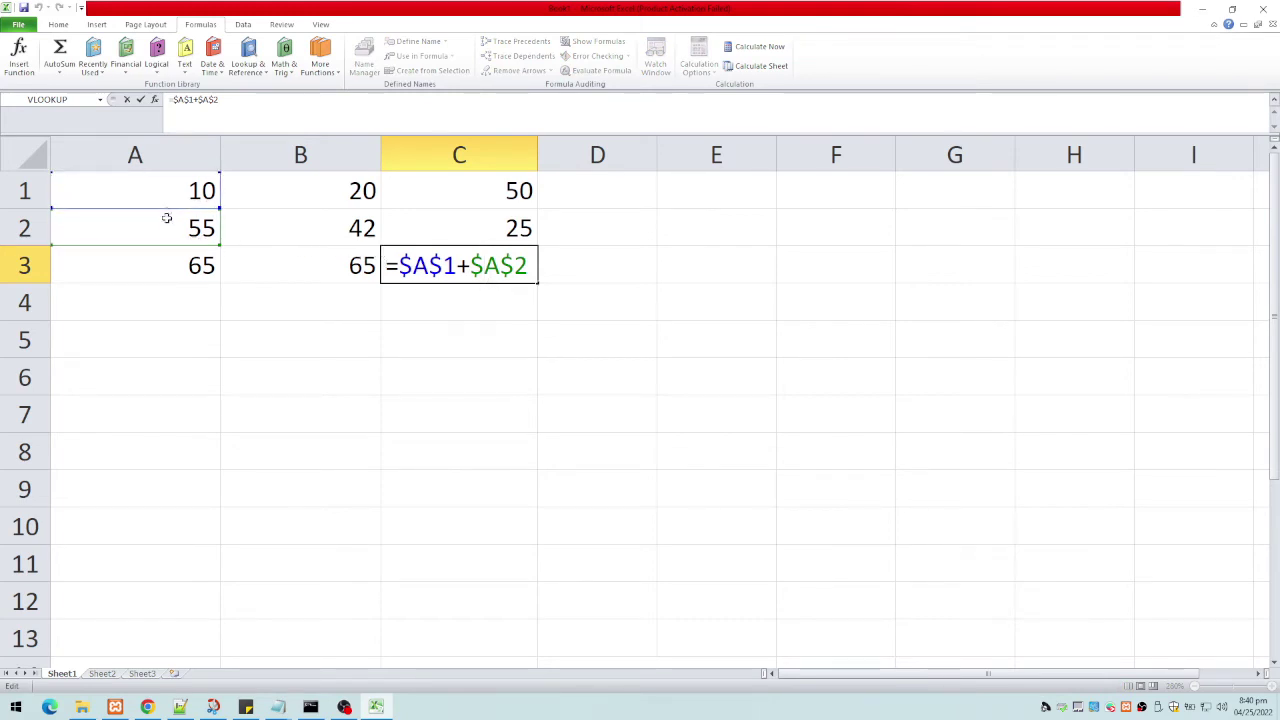
pyautogui.press('Return')
# Copy the formula from C3 and paste it into the empty cell E6.
pyautogui.click(474, 262)
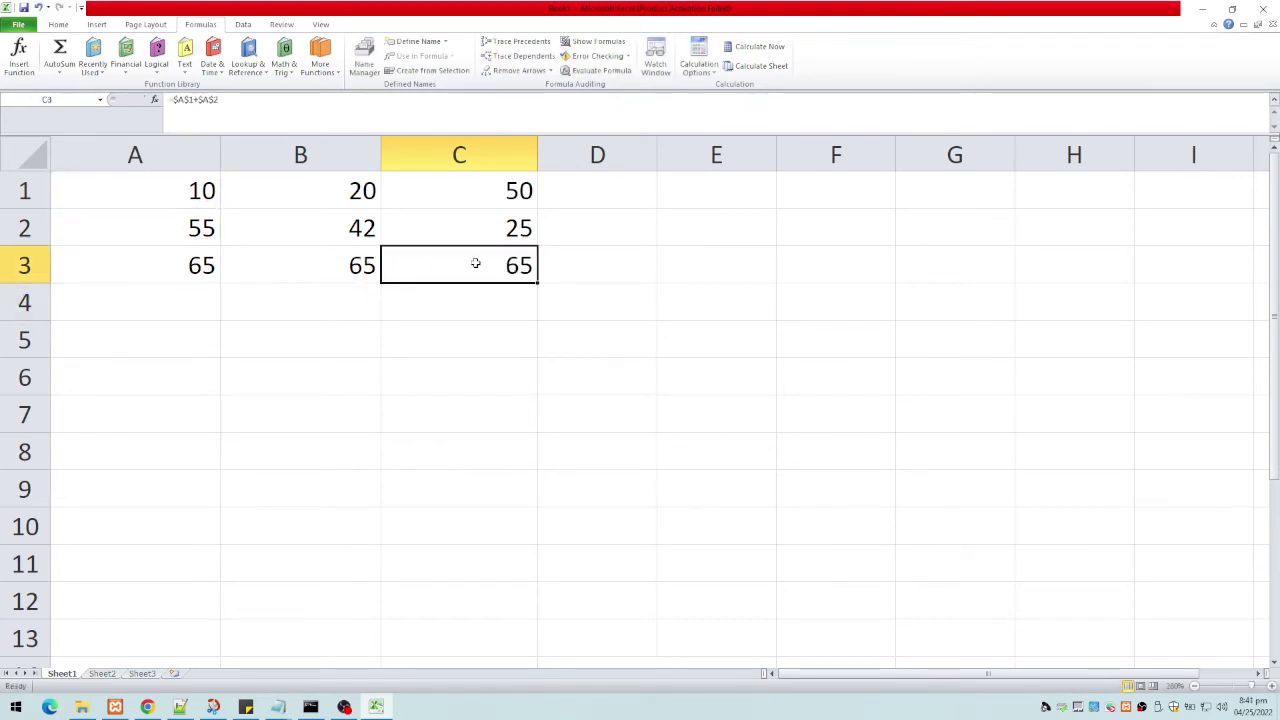
pyautogui.hotkey('ctrl', 'c')
pyautogui.click(720, 374)
pyautogui.hotkey('ctrl', 'v')
pyautogui.click(748, 417)
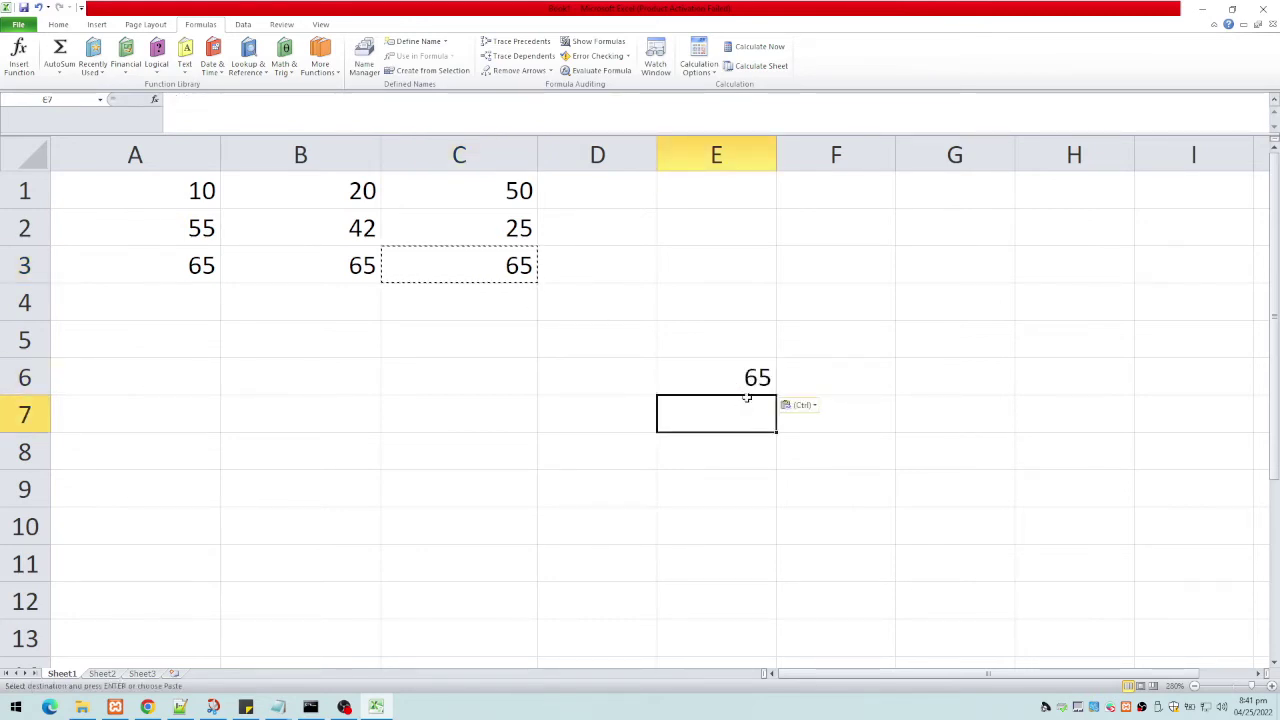
# Inspect the cell references of the formula in E6 and leave the cell without changing it.
pyautogui.doubleClick(752, 380)
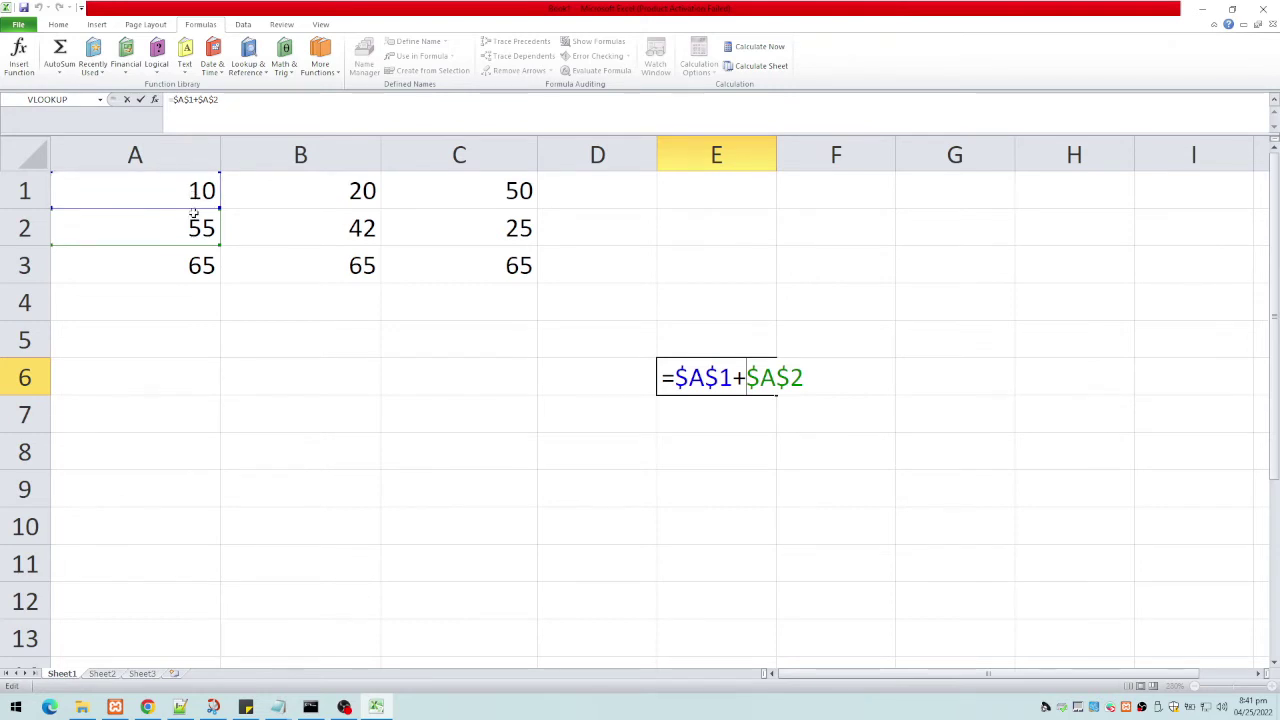
pyautogui.click(195, 262)
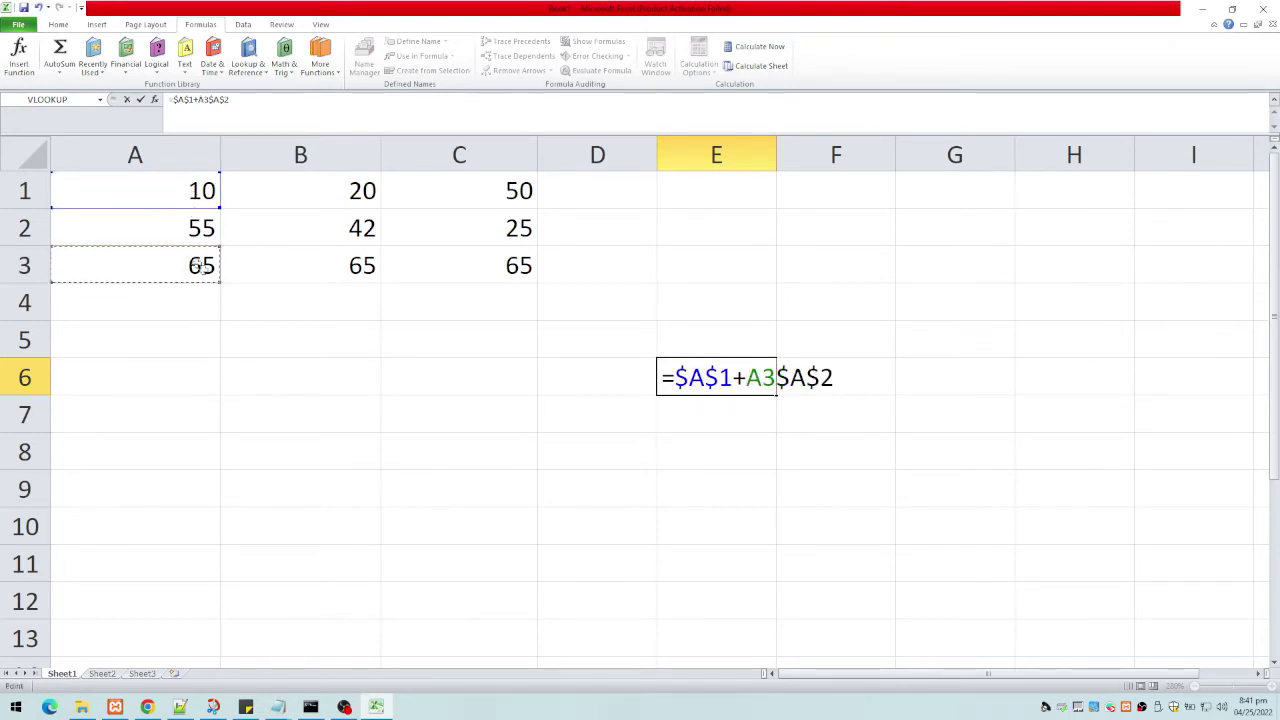
pyautogui.click(263, 303)
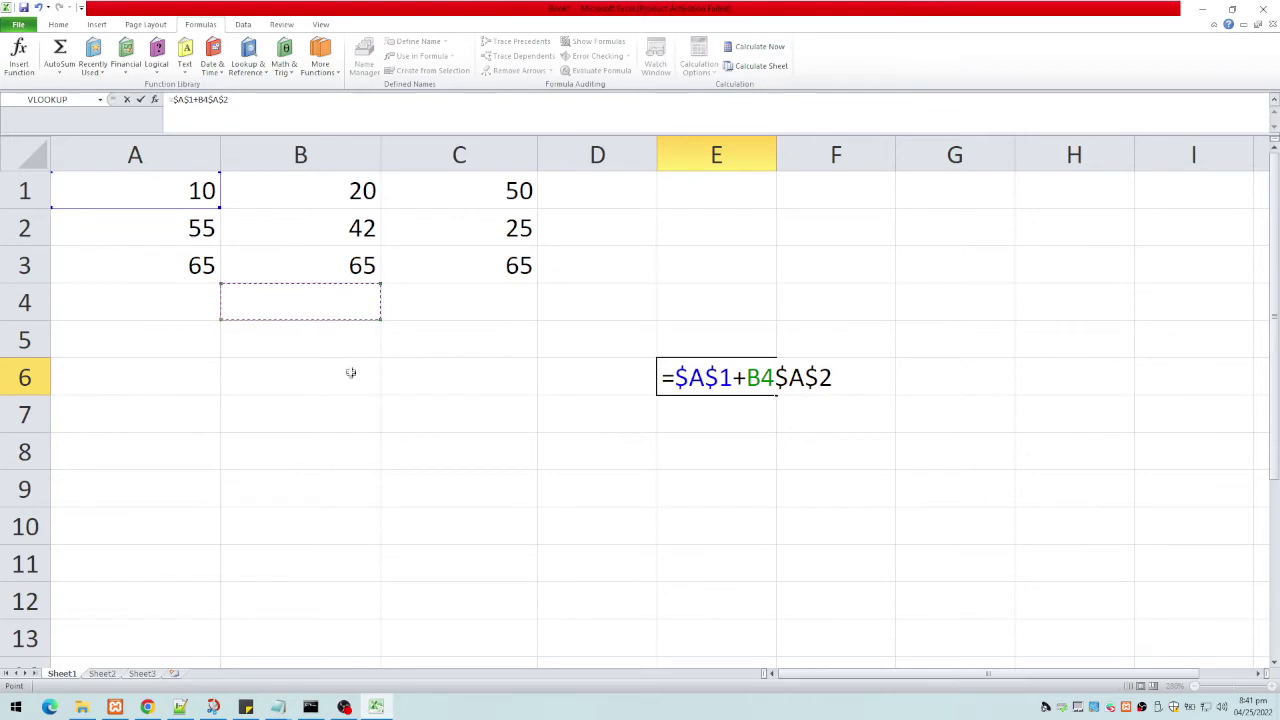
pyautogui.press('Escape')
# Fill the formula in A3 across to column G and down to row 9.
pyautogui.click(173, 262)
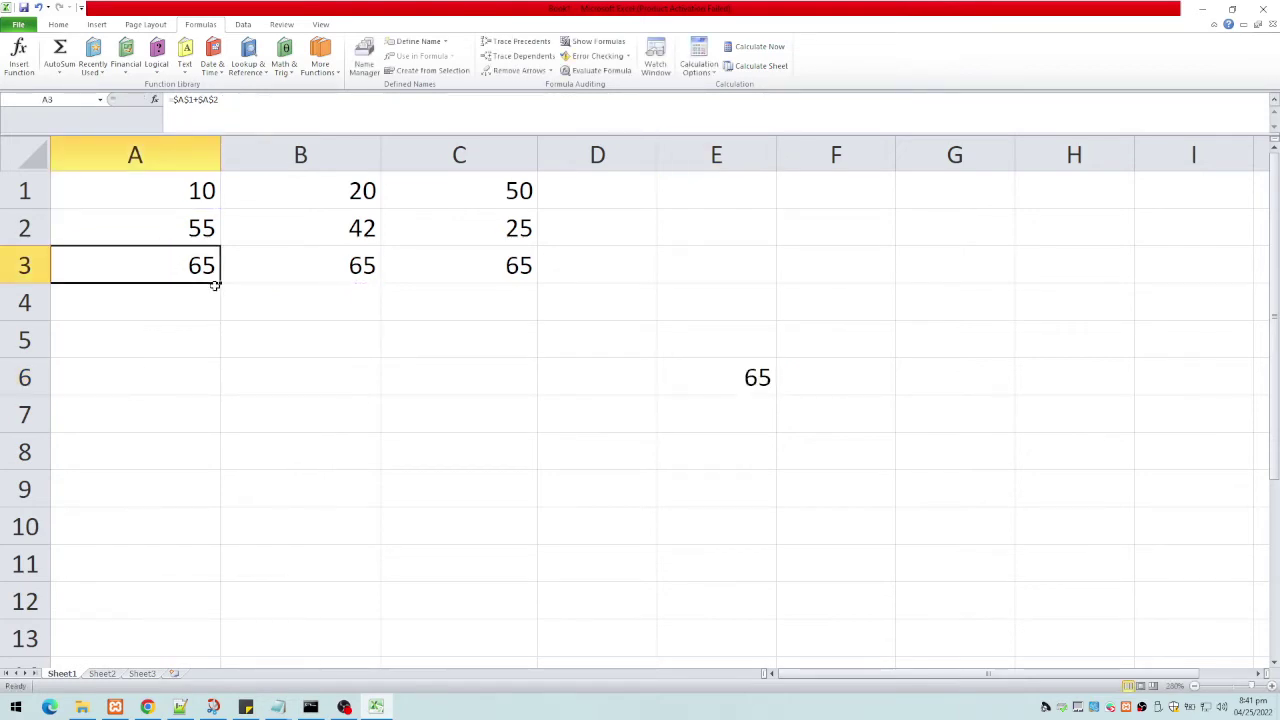
pyautogui.moveTo(220, 283); pyautogui.dragTo(1000, 285)
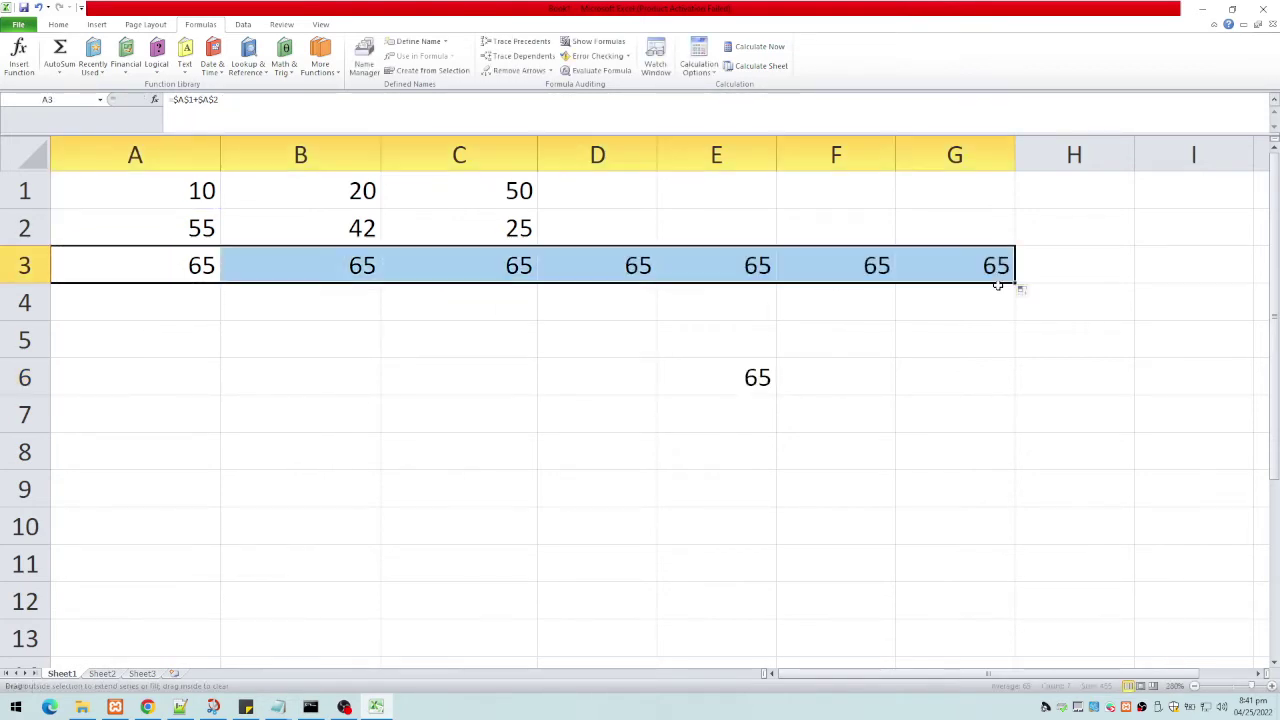
pyautogui.moveTo(1020, 289); pyautogui.dragTo(1018, 509)
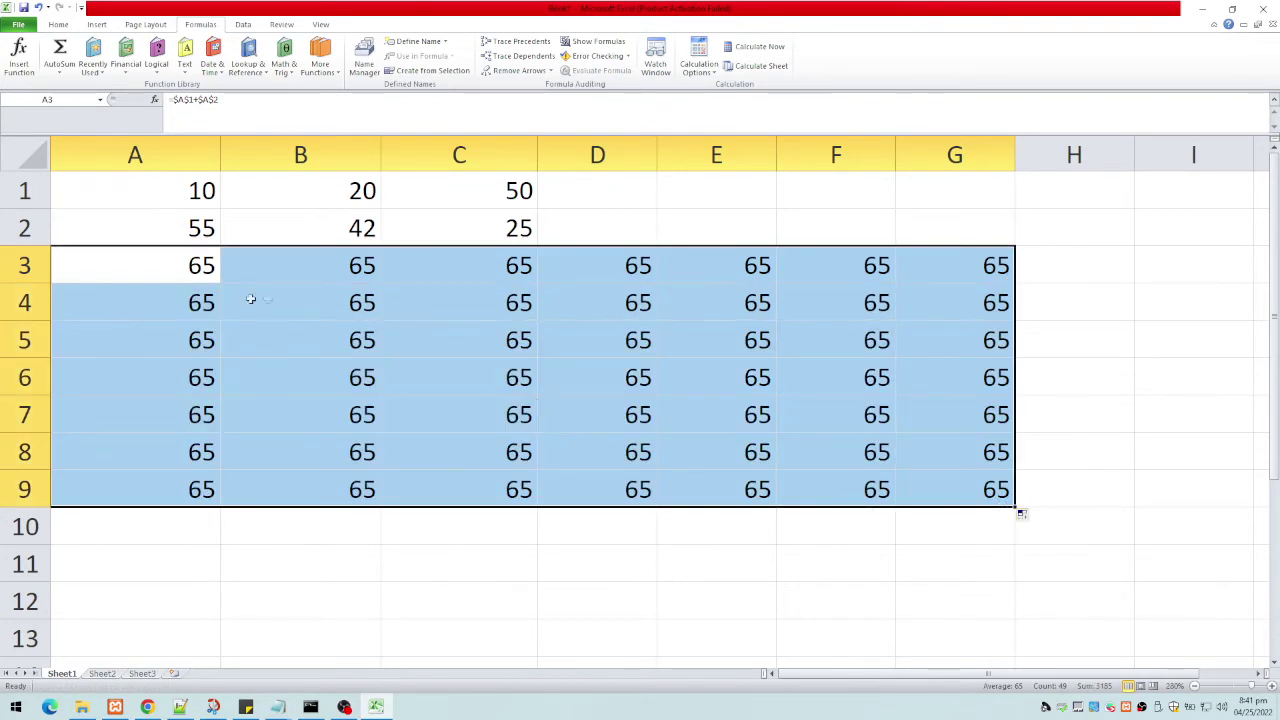
# Examine the cell references in several filled cells, including B5, C6 and D6, without editing the formulas.
pyautogui.click(211, 300)
pyautogui.doubleClick(297, 345)
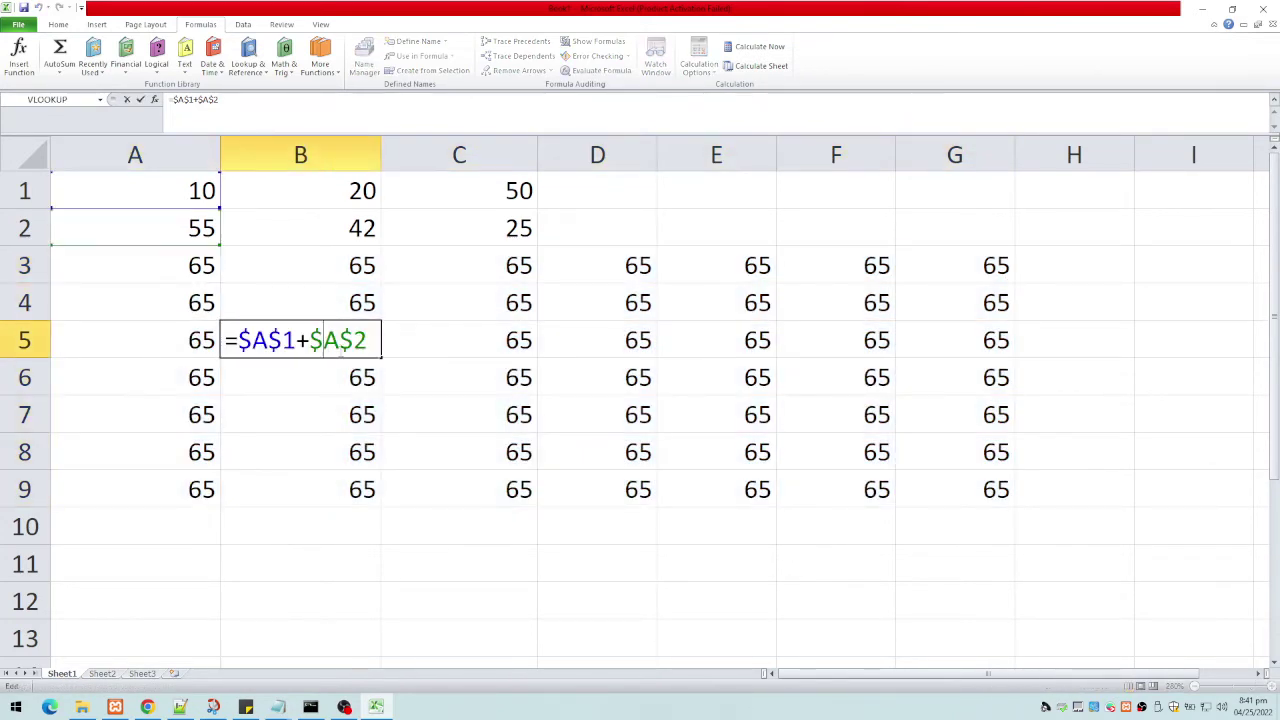
pyautogui.press('Escape')
pyautogui.click(491, 380)
pyautogui.doubleClick(490, 382)
pyautogui.press('Escape')
pyautogui.click(601, 365)
pyautogui.doubleClick(574, 371)
pyautogui.press('Escape')
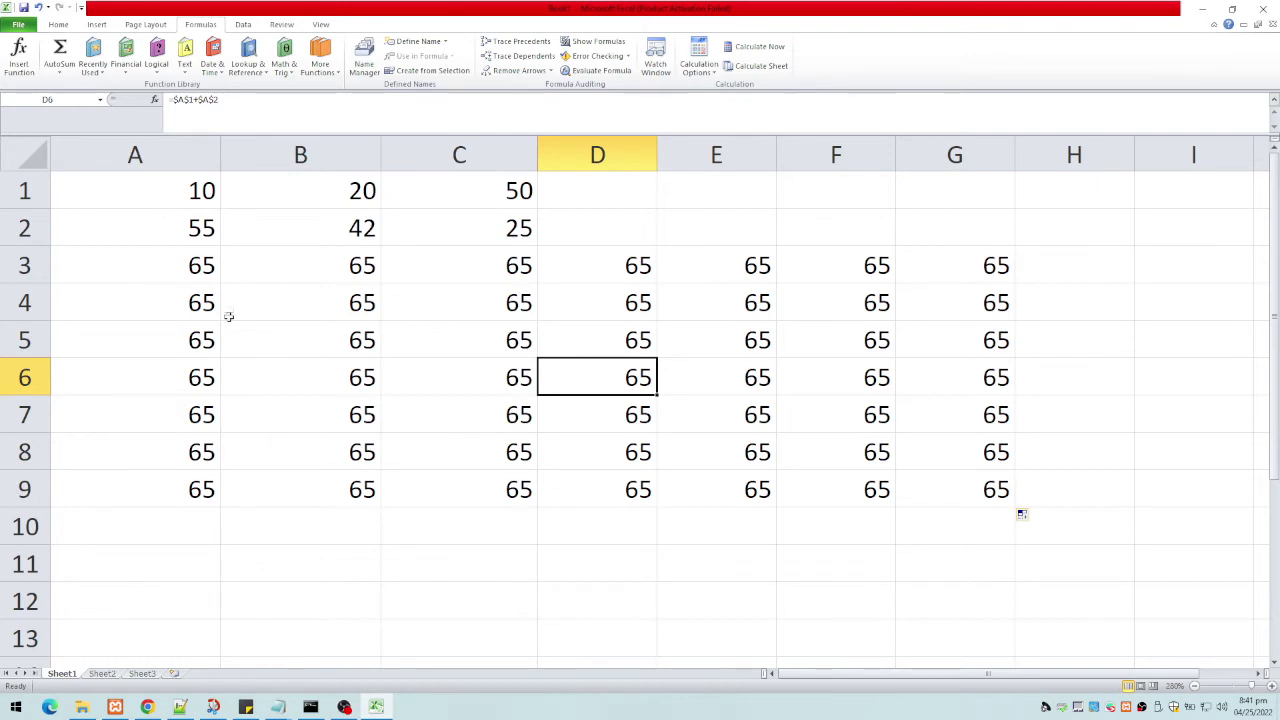
# Compare the references in the original formula in A3 with those in C5, leaving both formulas as they are.
pyautogui.doubleClick(183, 272)
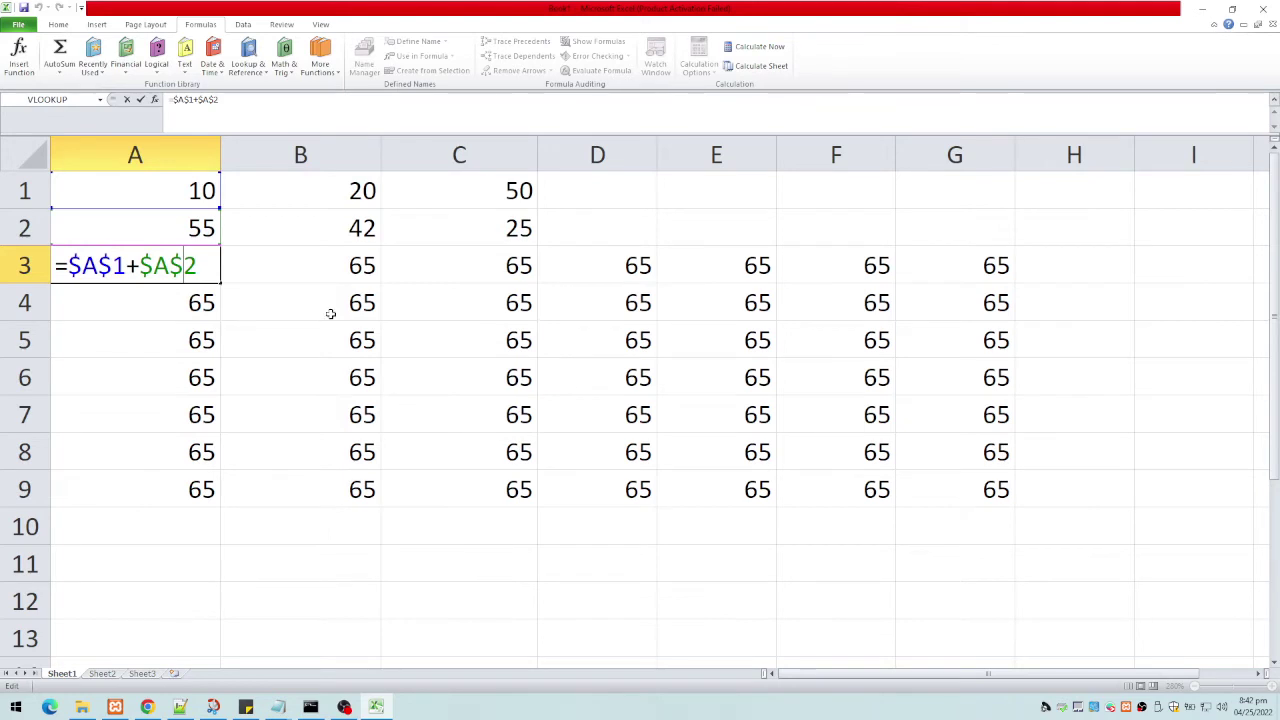
pyautogui.hotkey('ctrl', 'Return')
pyautogui.click(510, 342)
pyautogui.doubleClick(510, 342)
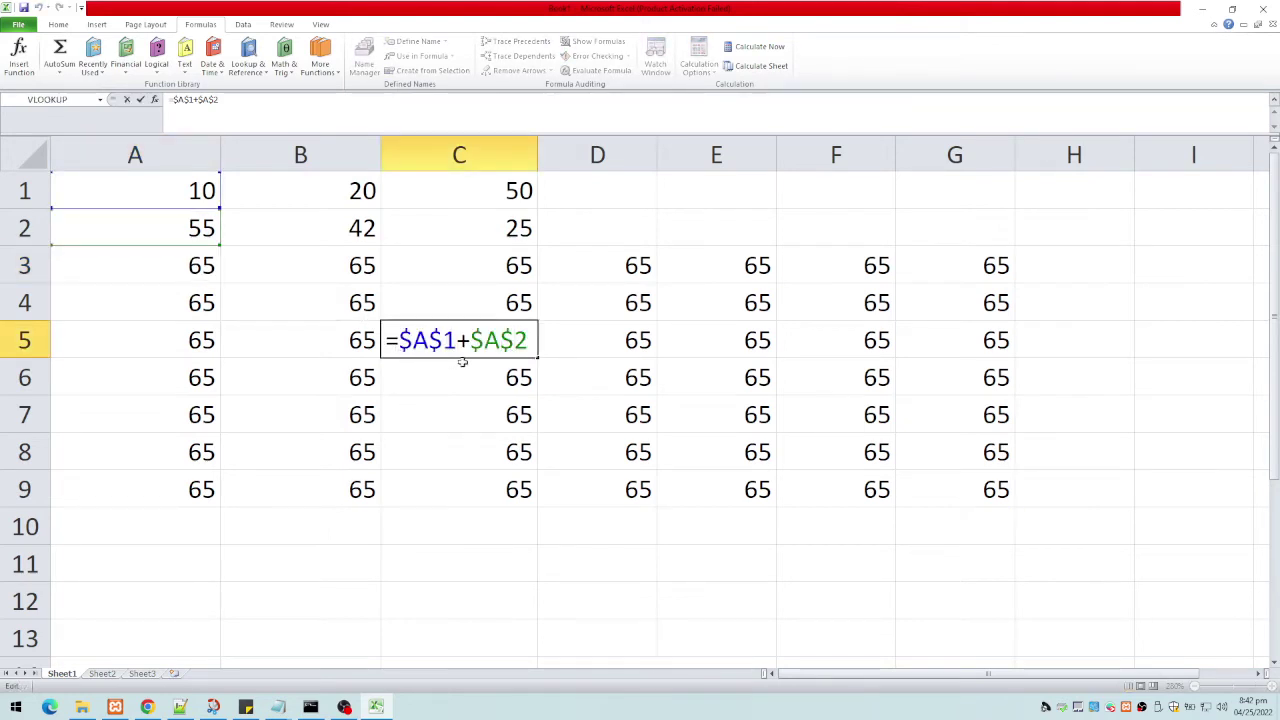
pyautogui.press('Escape')
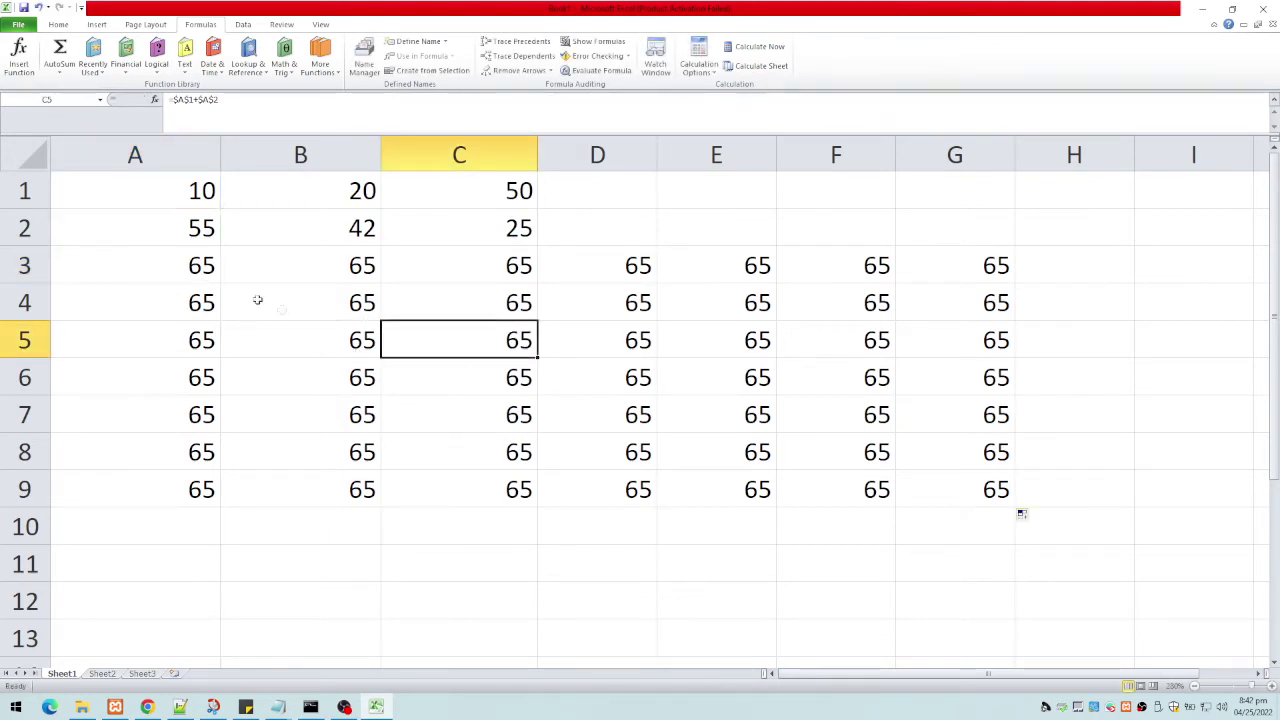
# Remove all dollar signs from the formula in A3 so it reads =A1+A2, and reselect the cell.
pyautogui.click(193, 265)
pyautogui.doubleClick(193, 265)
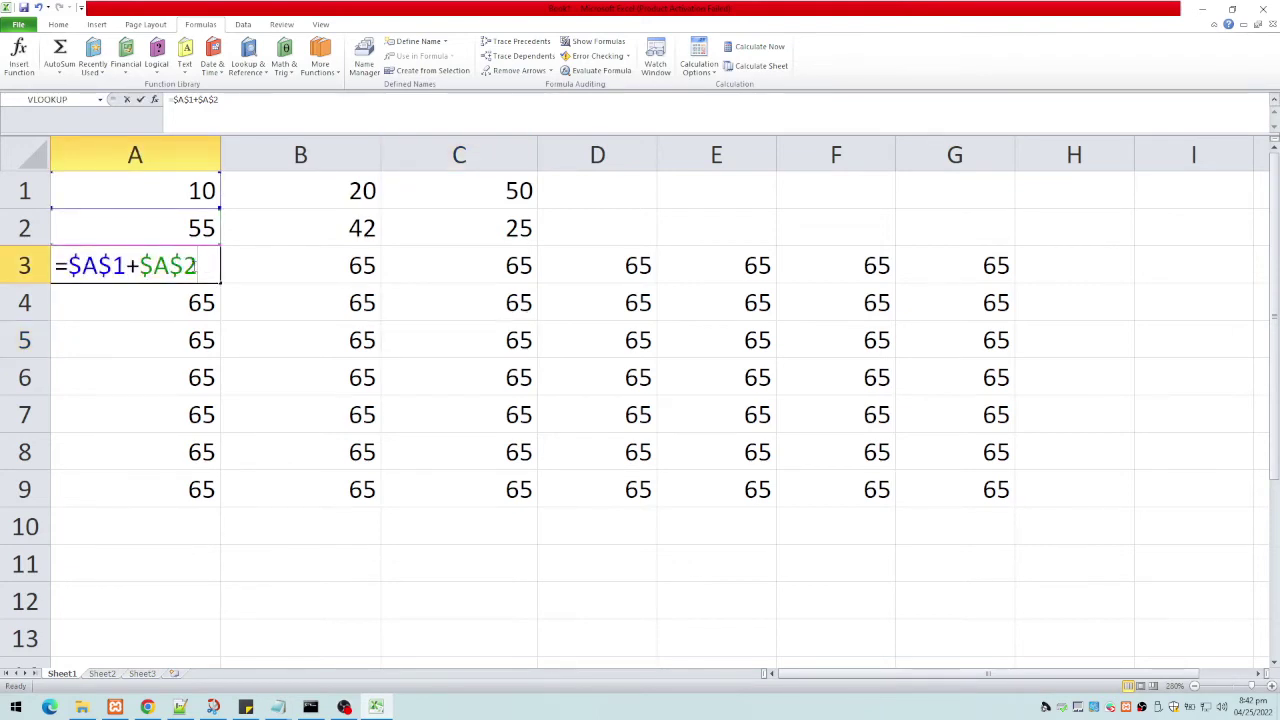
pyautogui.press('Left')
pyautogui.press('Left')
pyautogui.press('Left')
pyautogui.press('Left')
pyautogui.press('Left')
pyautogui.press('Left')
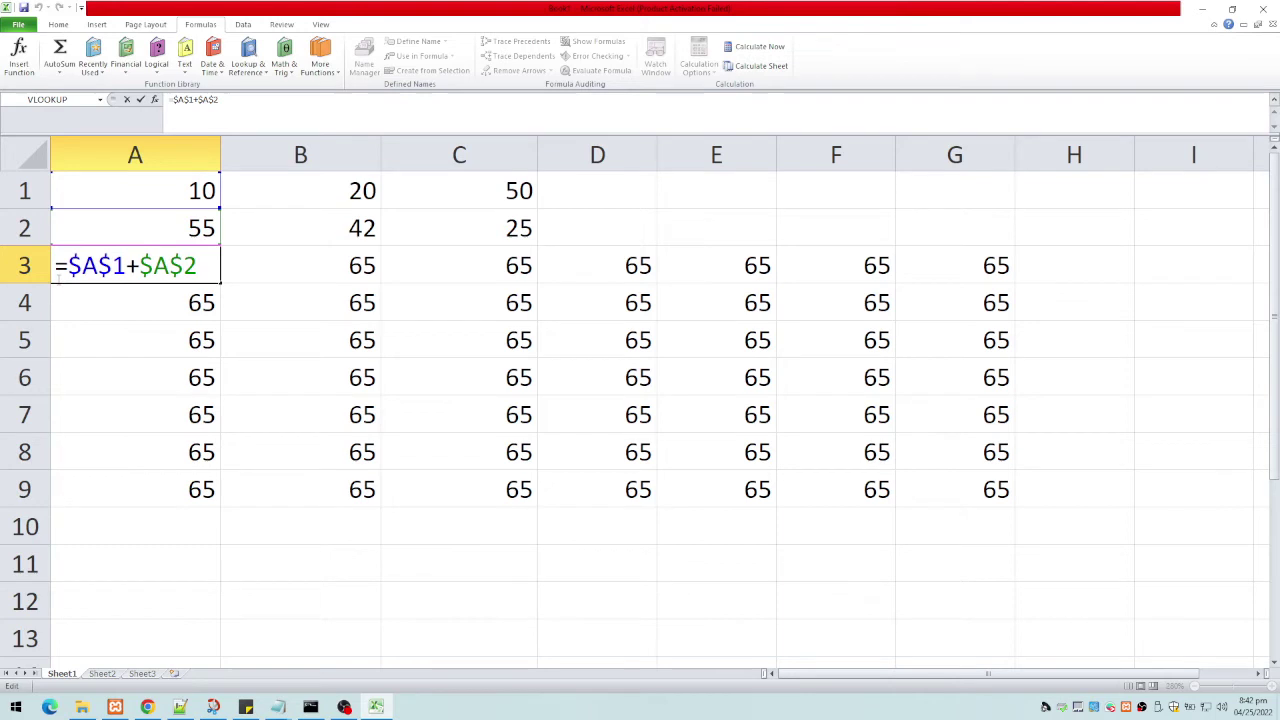
pyautogui.press('Left')
pyautogui.press('Left')
pyautogui.press('BackSpace')
pyautogui.press('Right')
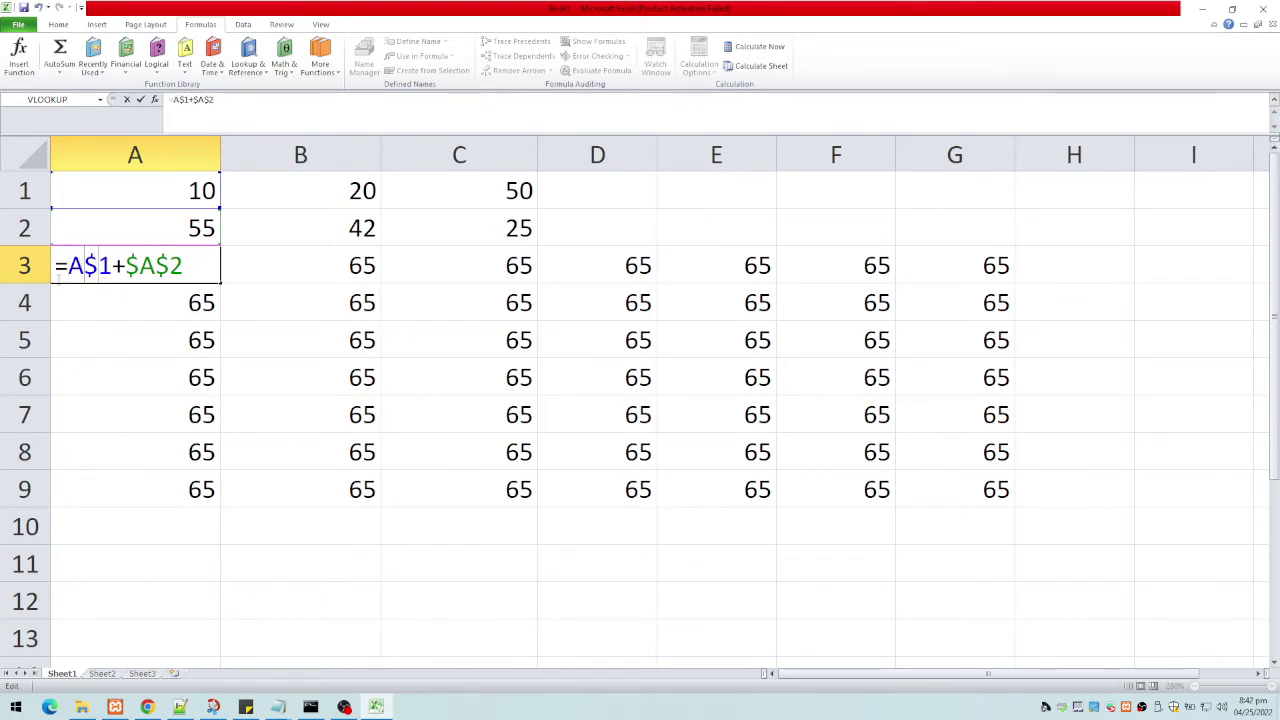
pyautogui.press('Delete')
pyautogui.press('Right')
pyautogui.press('Right')
pyautogui.press('BackSpace')
pyautogui.press('BackSpace')
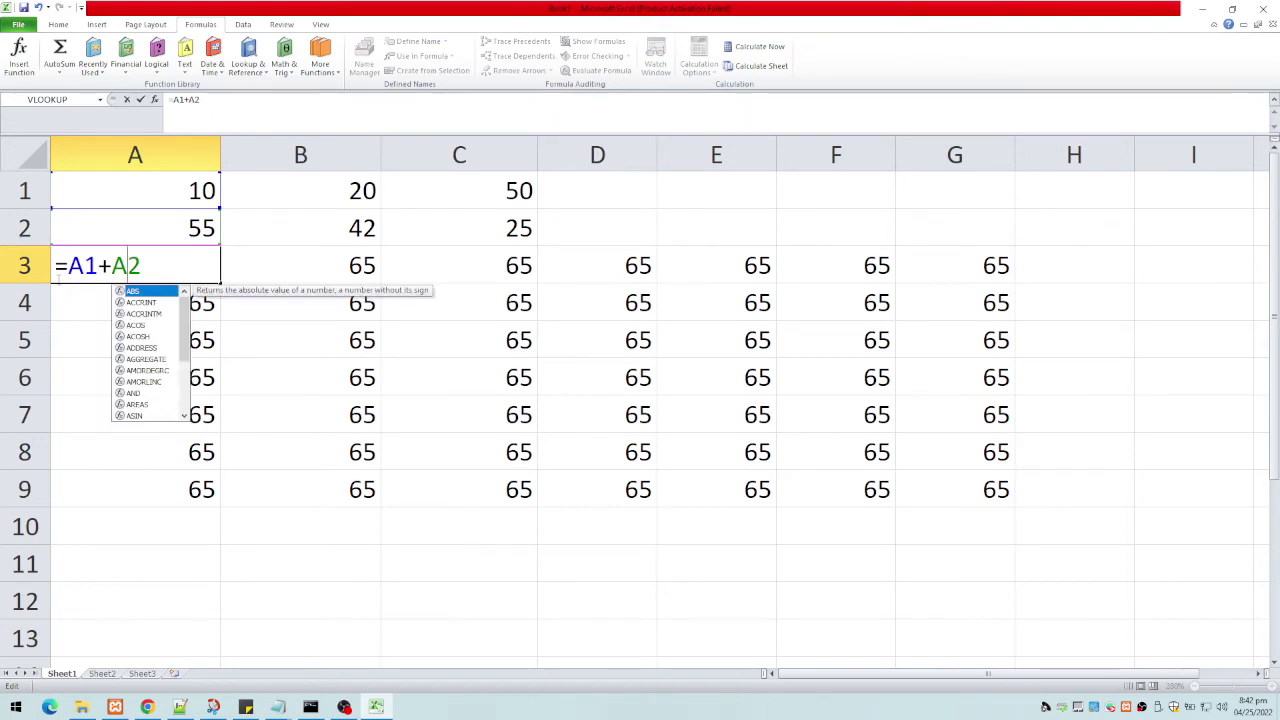
pyautogui.press('Return')
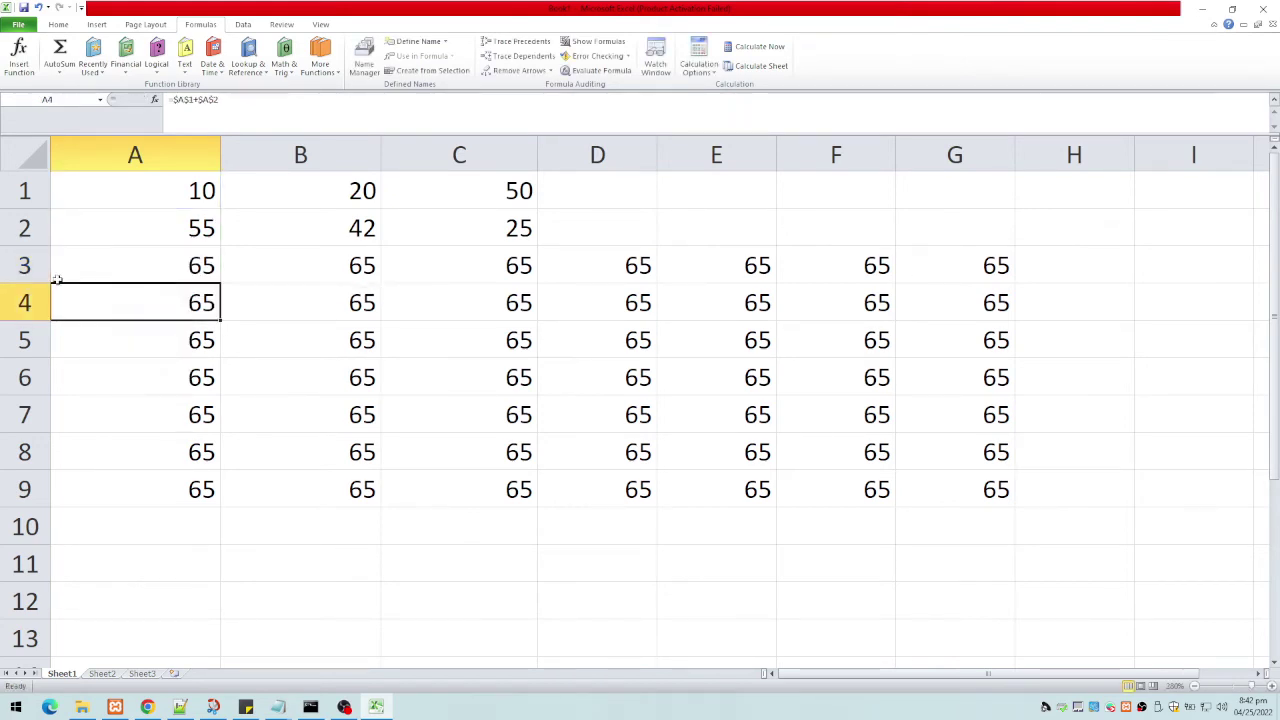
pyautogui.click(135, 268)
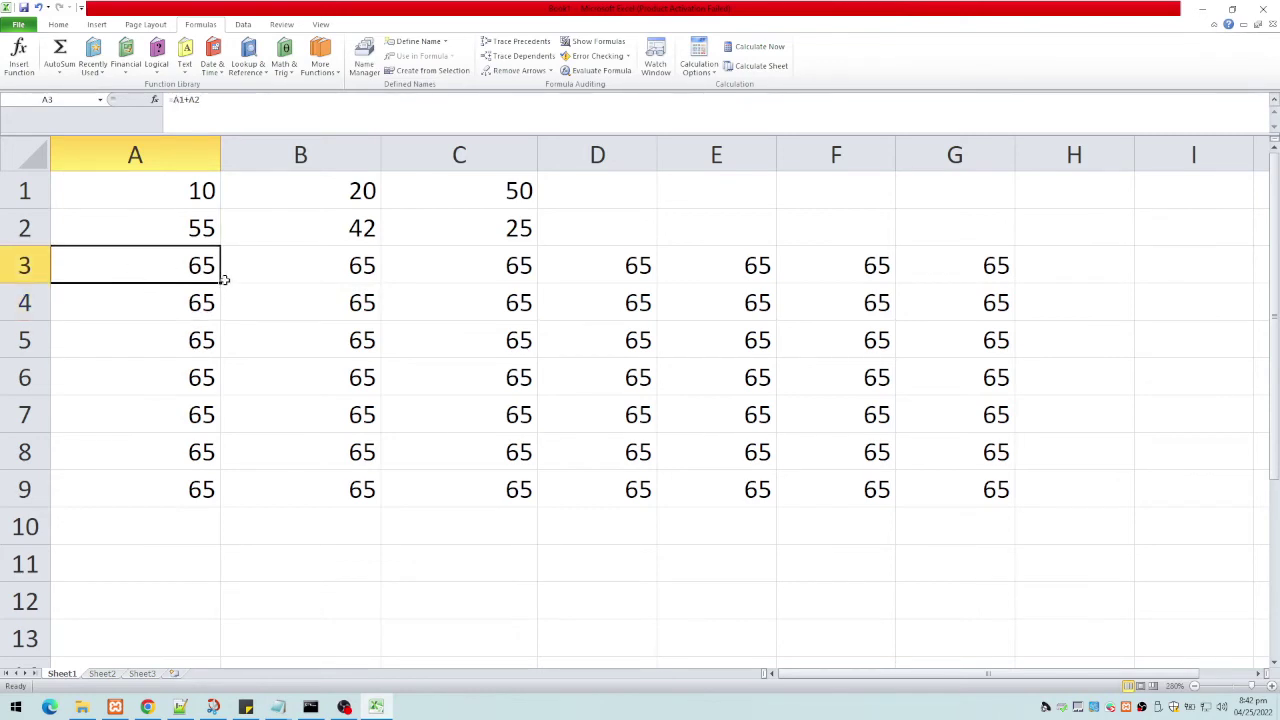
# Fill the formula in A3 across to column G and down to row 9, and review A3's references.
pyautogui.moveTo(221, 284); pyautogui.dragTo(1005, 505)
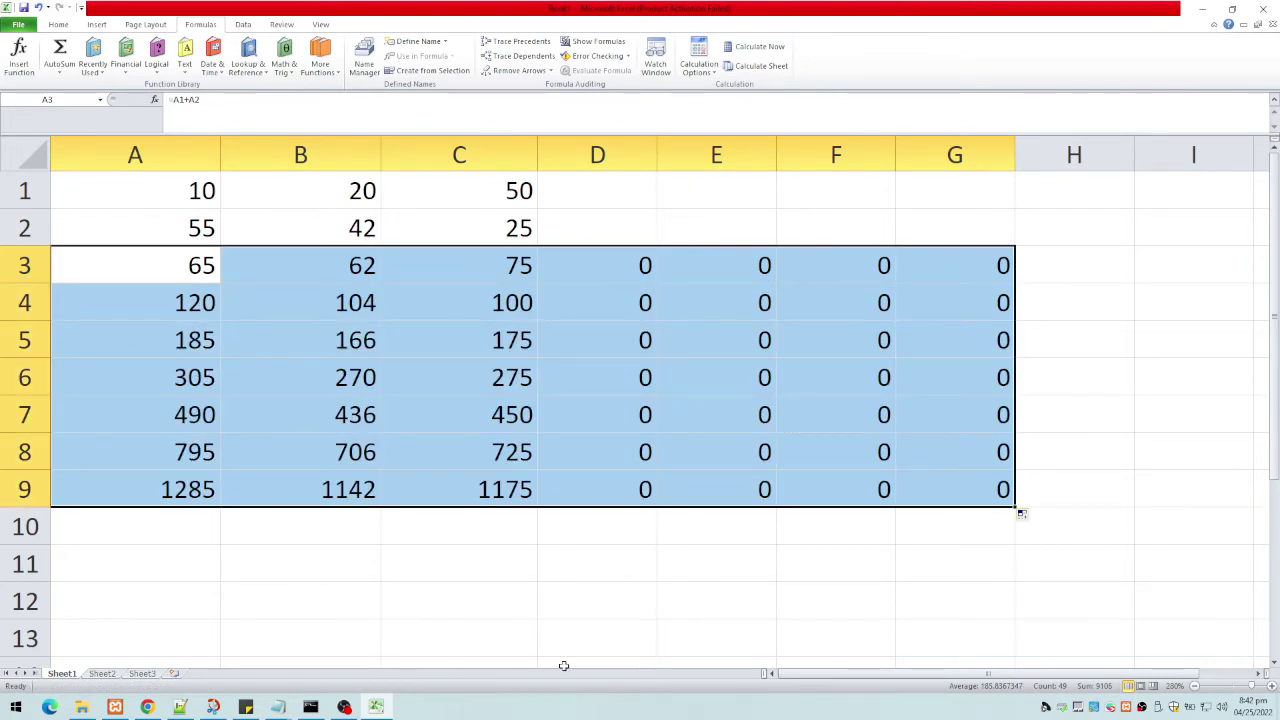
pyautogui.doubleClick(160, 266)
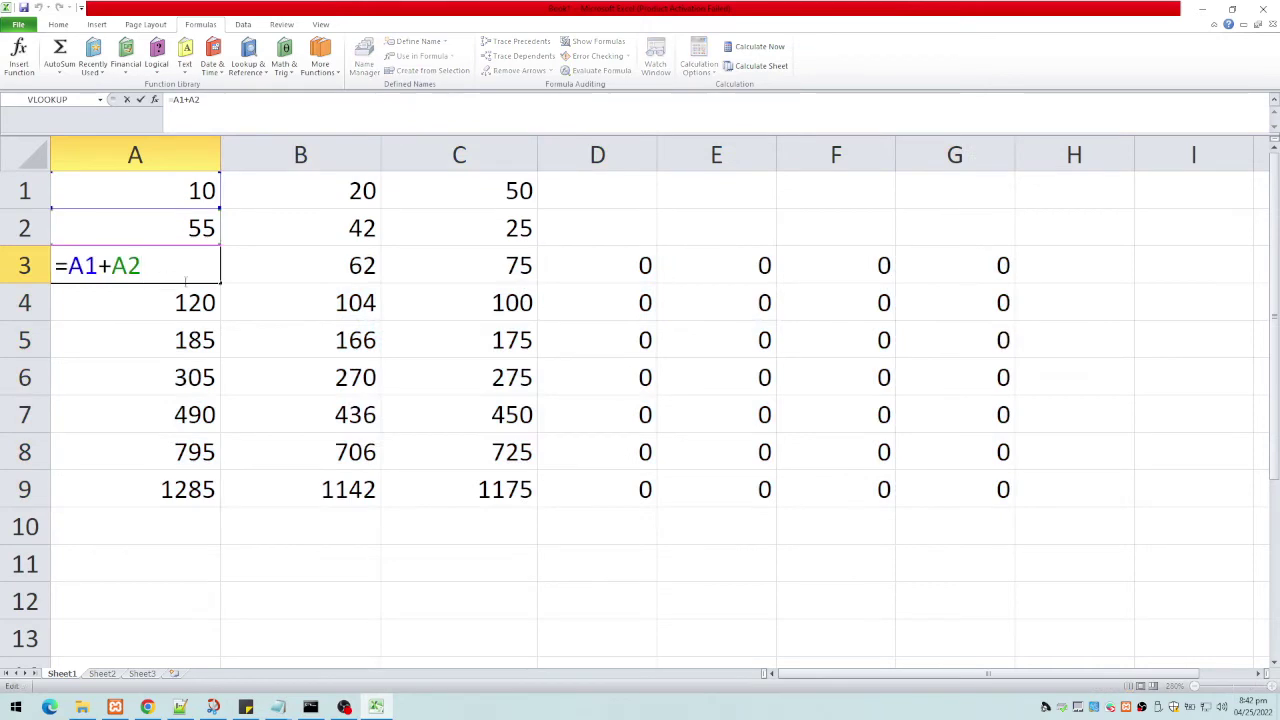
pyautogui.click(262, 275)
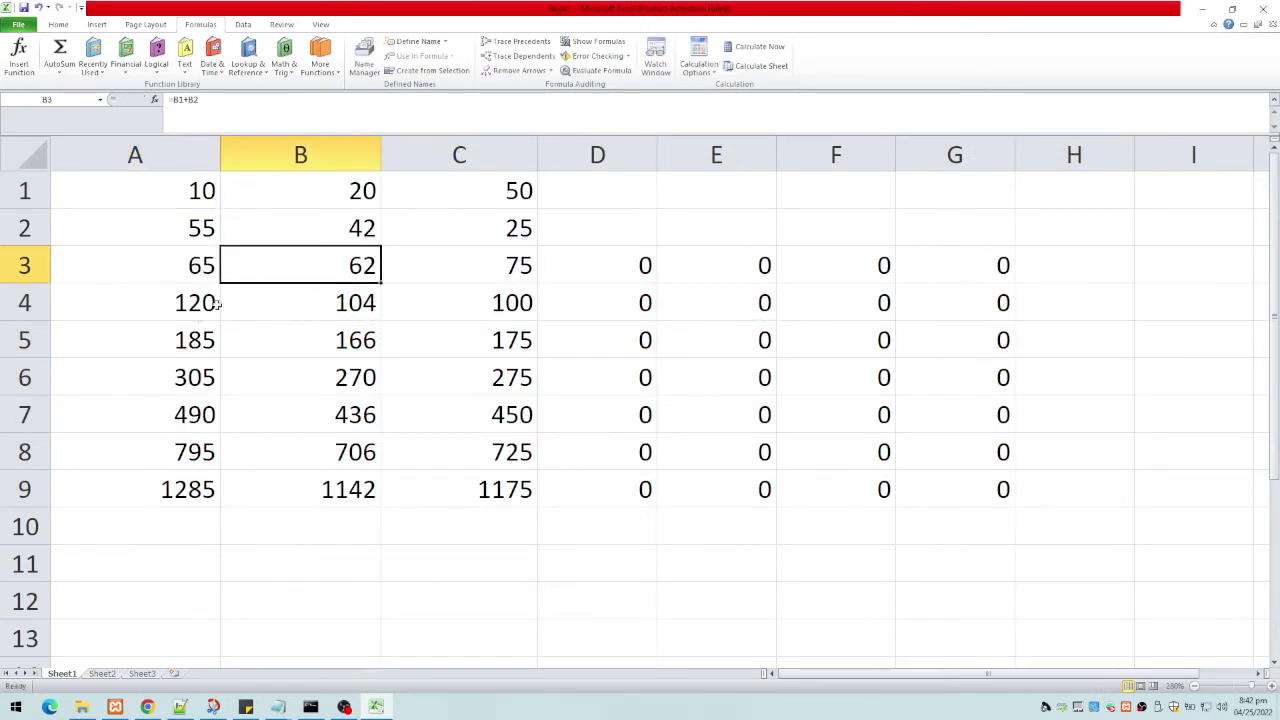
pyautogui.click(176, 309)
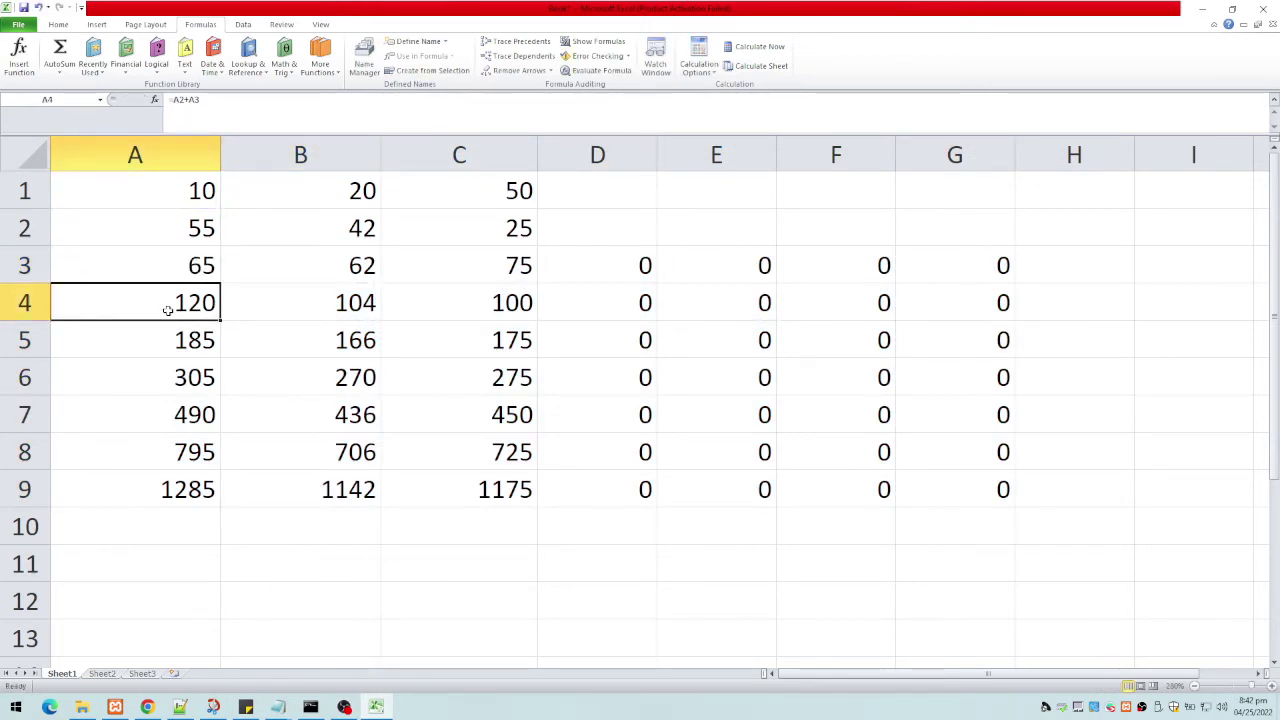
pyautogui.doubleClick(176, 268)
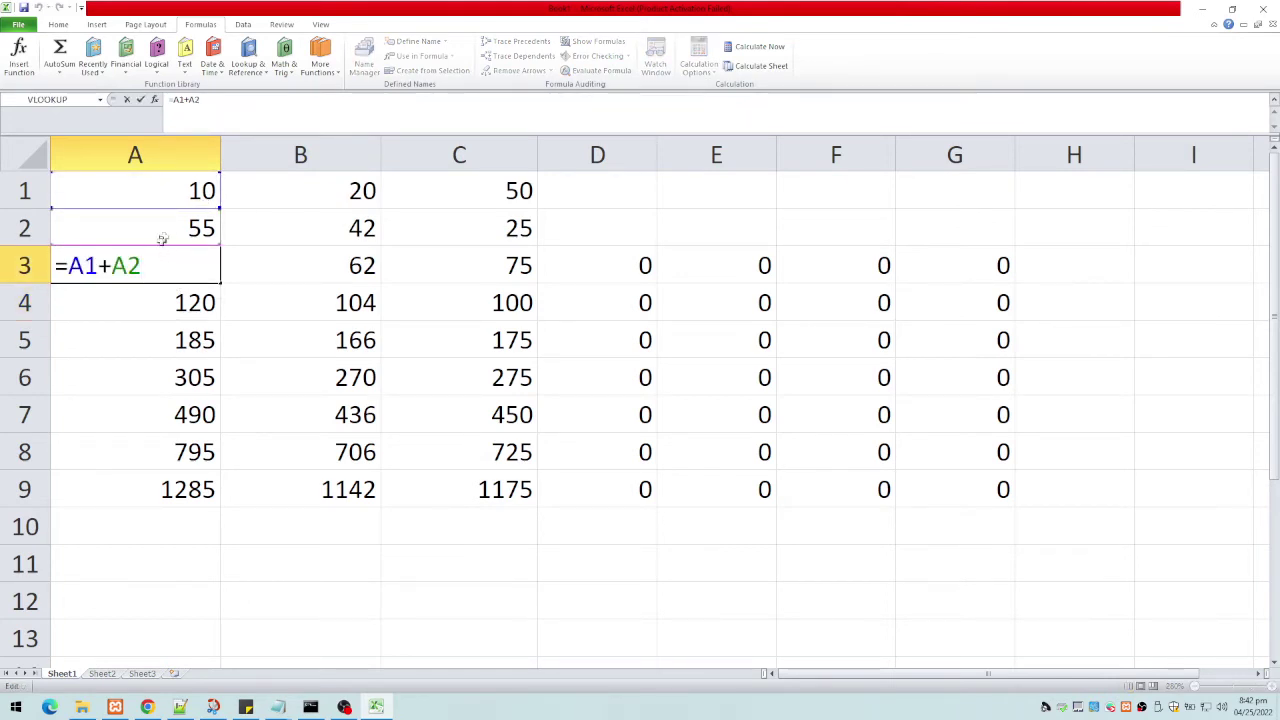
pyautogui.click(230, 266)
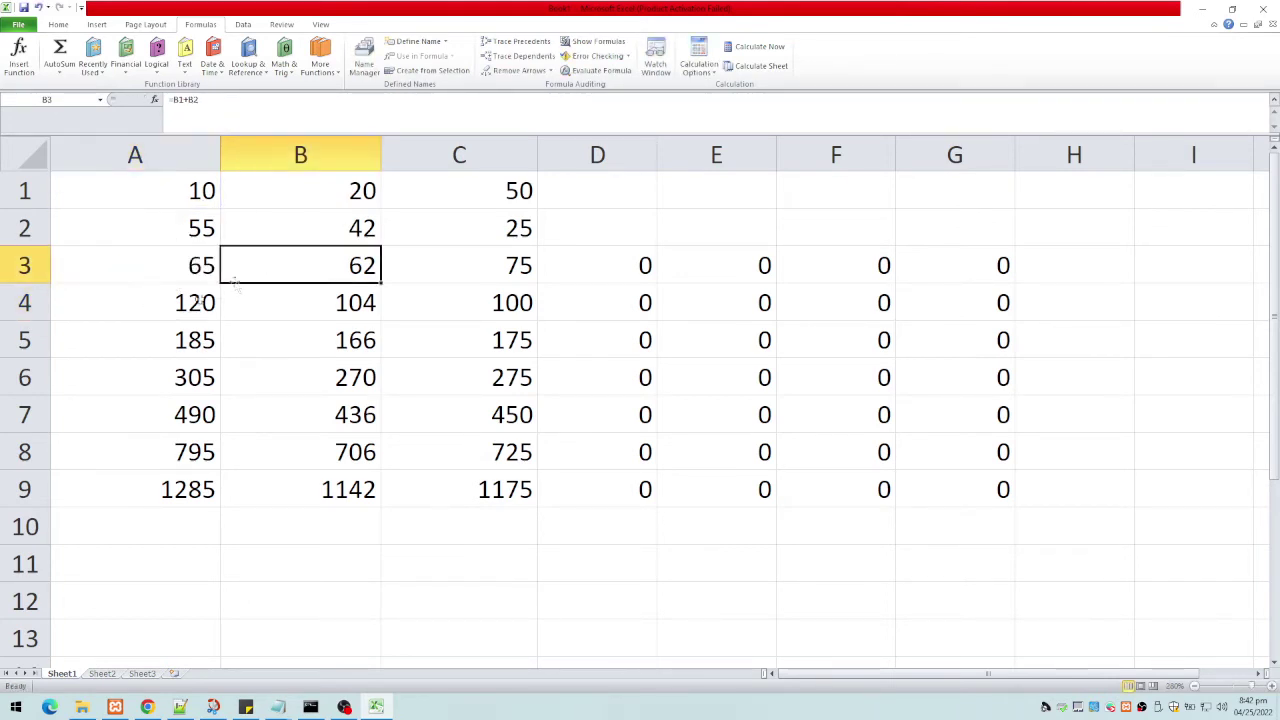
# Examine the cell references in A4, A5, C5 and C8 without editing the formulas.
pyautogui.doubleClick(177, 304)
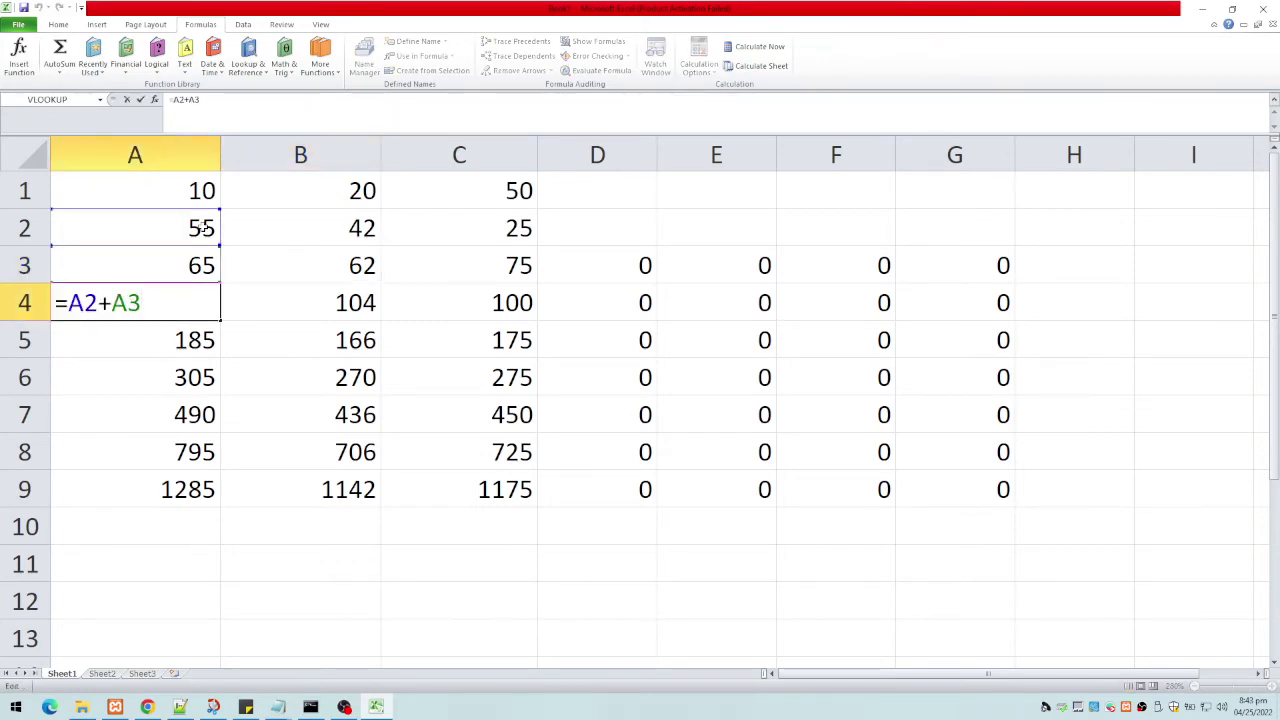
pyautogui.click(257, 311)
pyautogui.doubleClick(162, 343)
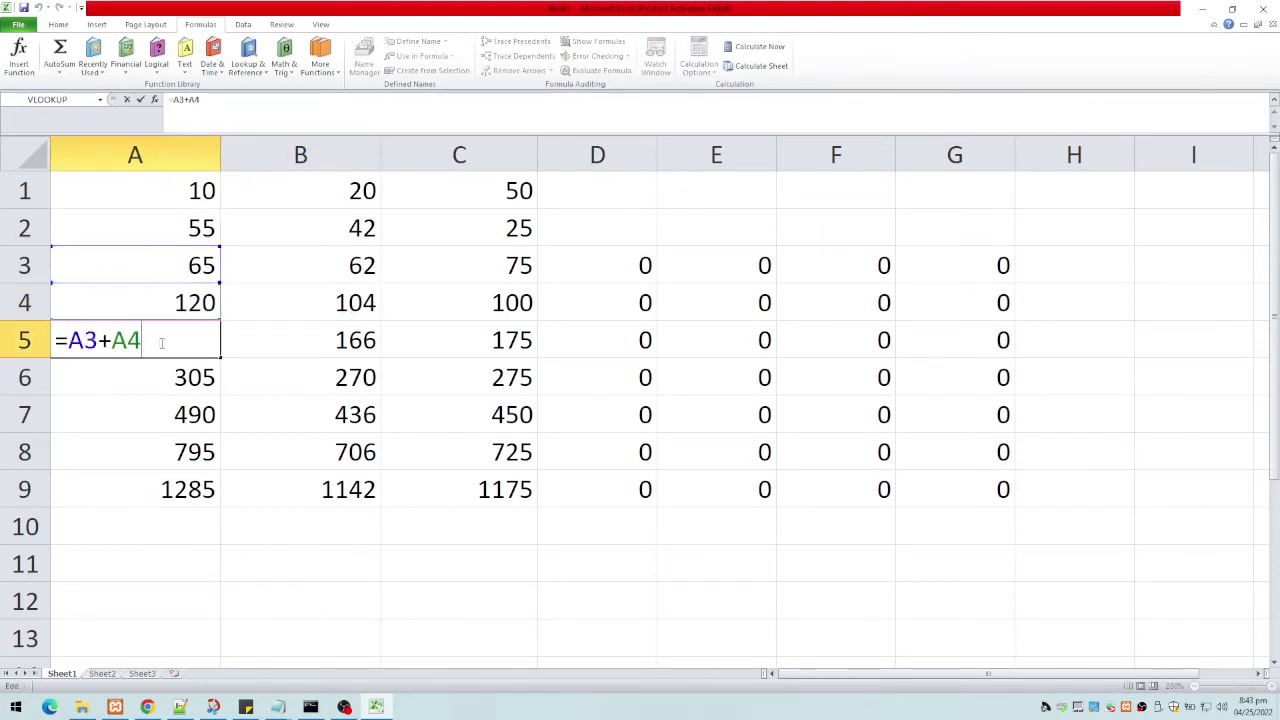
pyautogui.click(506, 350)
pyautogui.doubleClick(506, 350)
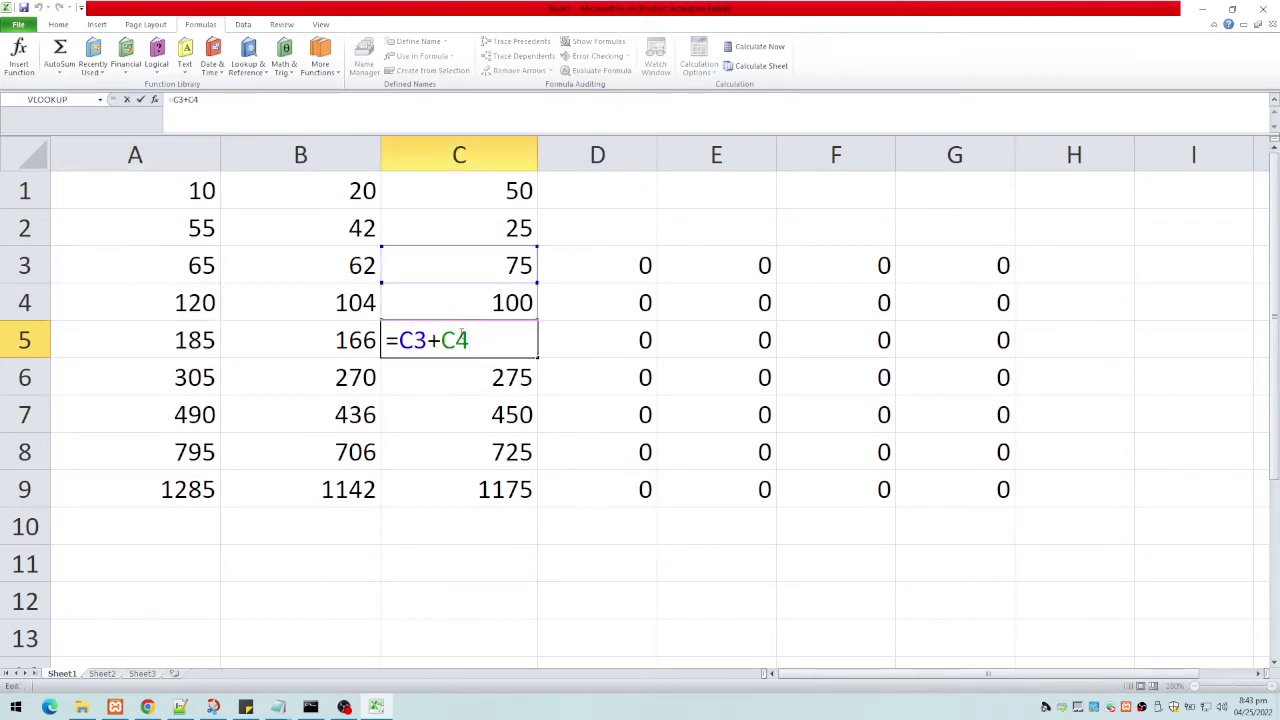
pyautogui.click(503, 455)
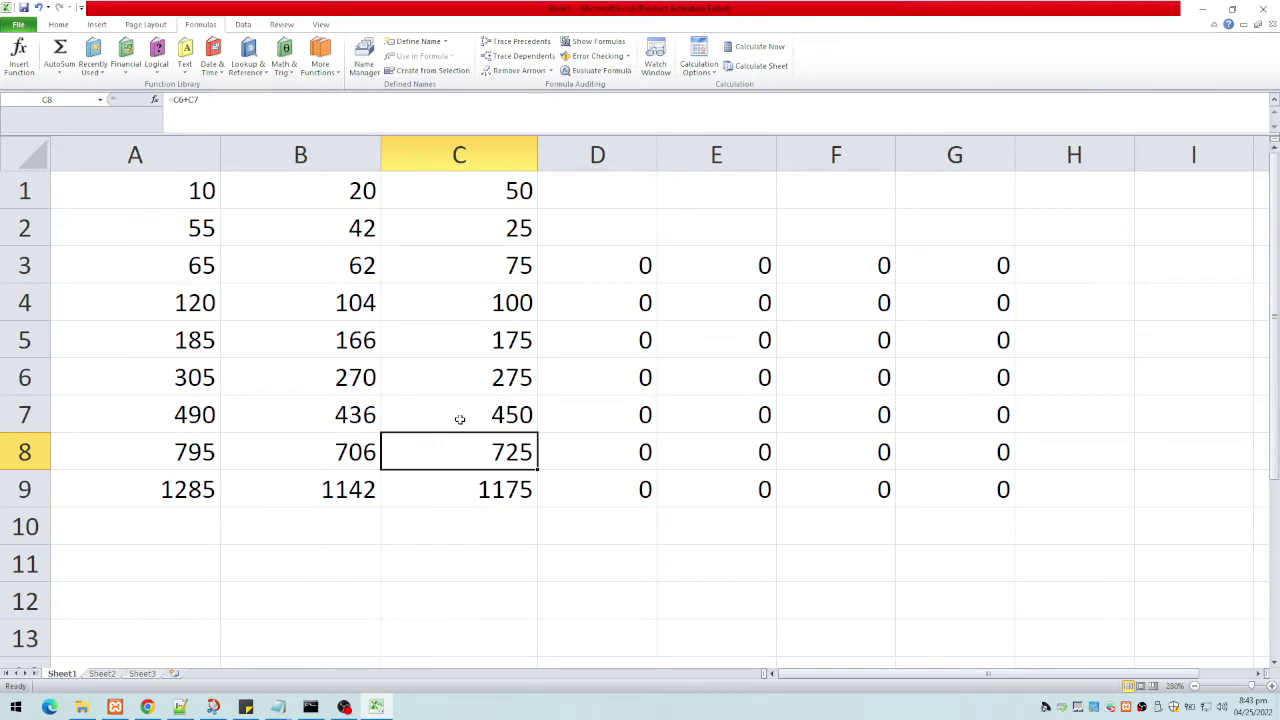
pyautogui.doubleClick(460, 447)
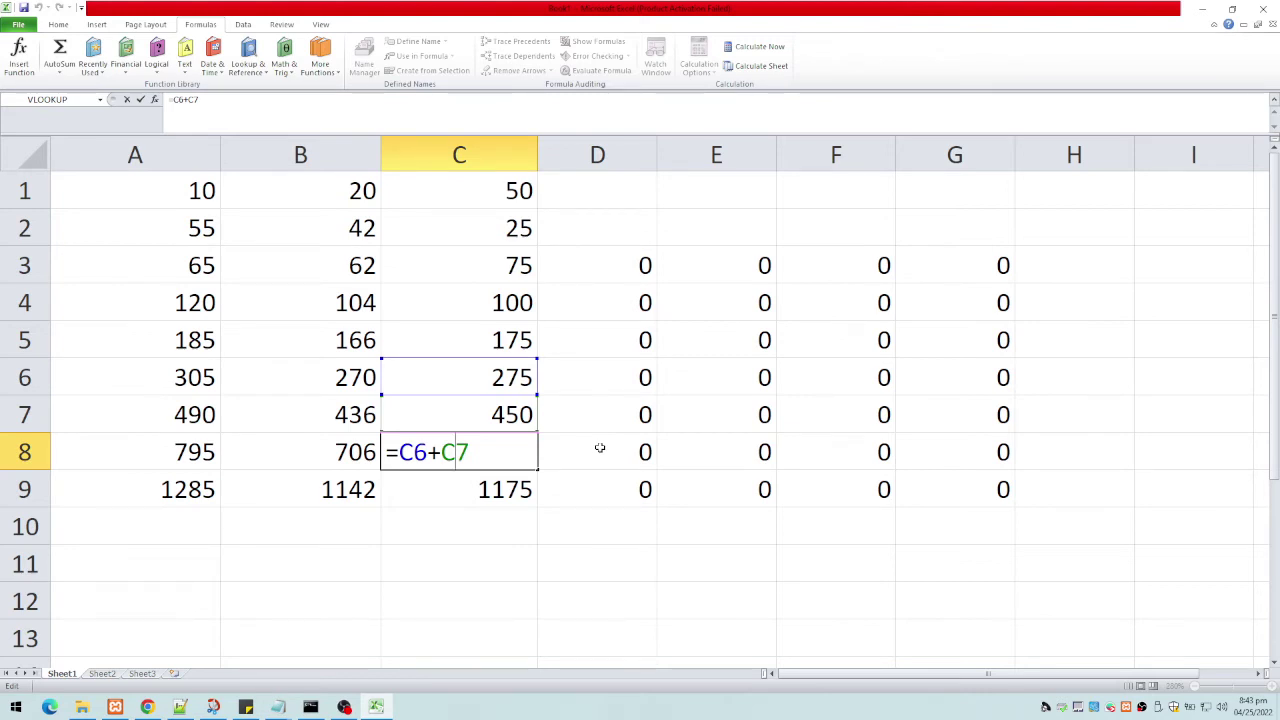
pyautogui.press('Escape')
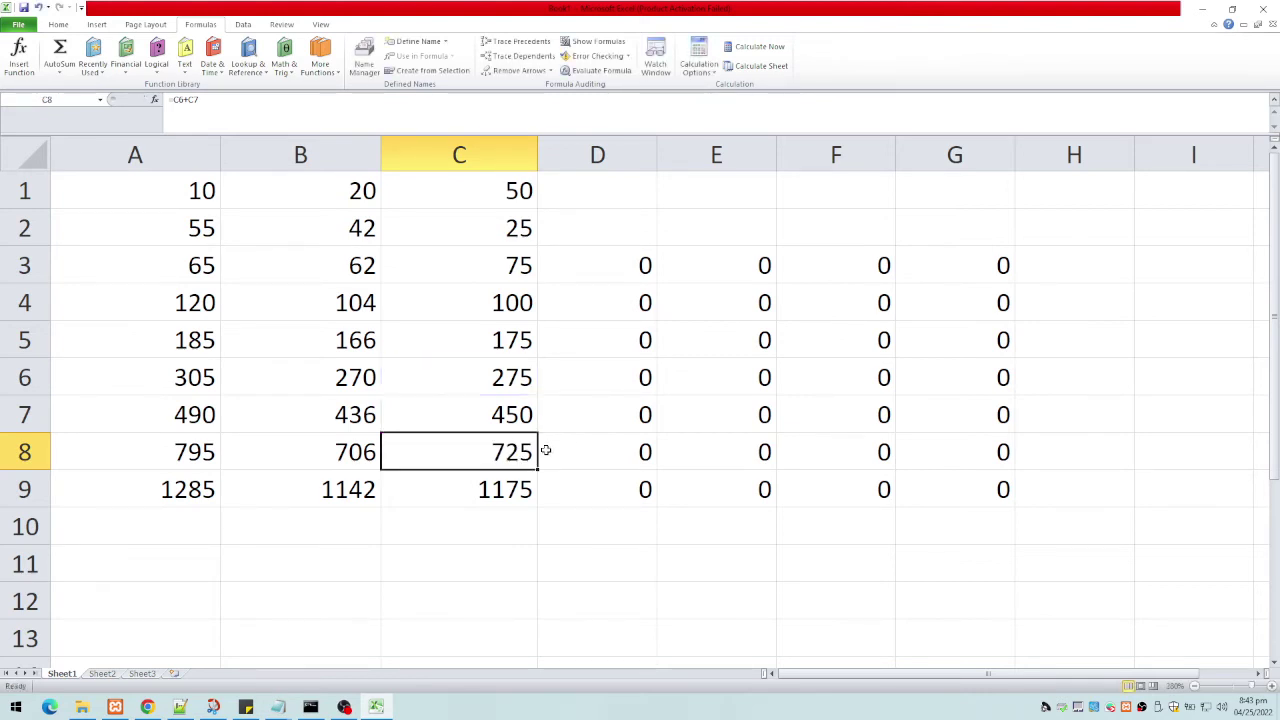
# Clear the contents of the range A4:G9.
pyautogui.click(204, 313)
pyautogui.moveTo(204, 312); pyautogui.dragTo(982, 489)
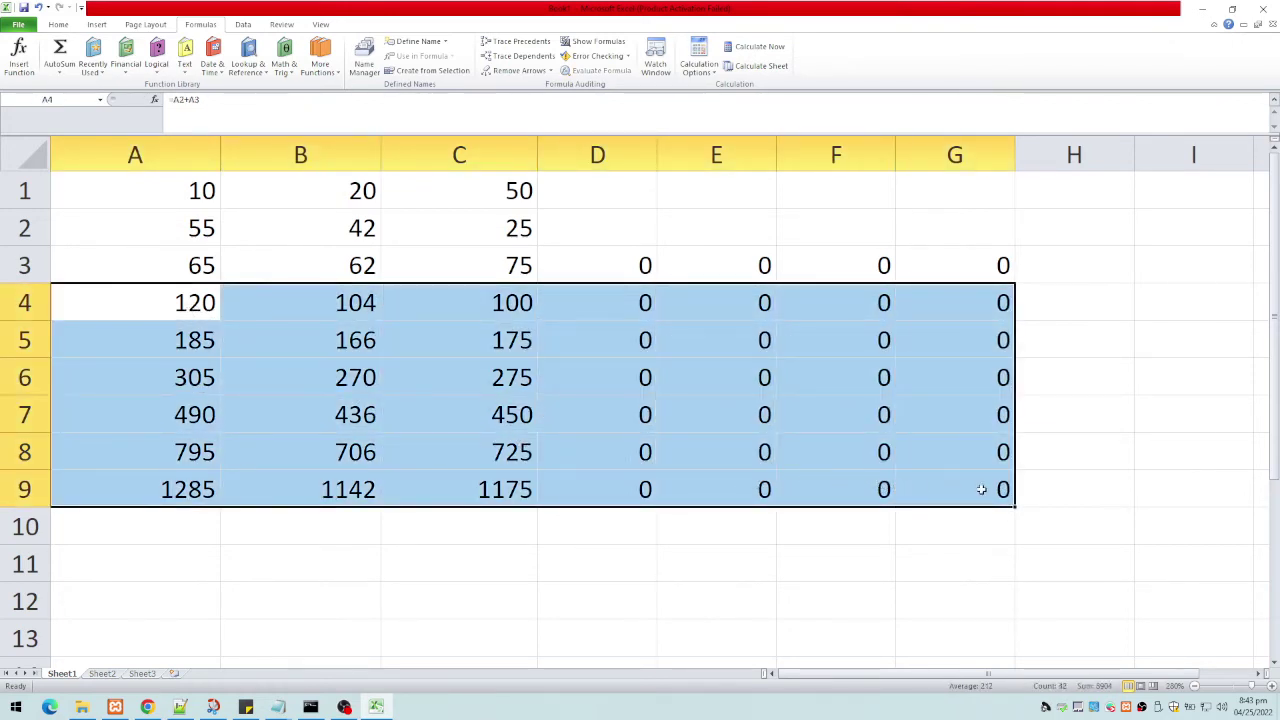
pyautogui.press('Delete')
# Clear the contents of D3, E3, F3 and G3, leaving the formulas in A3:C3.
pyautogui.press('Up')
pyautogui.press('Right')
pyautogui.press('Right')
pyautogui.press('Right')
pyautogui.press('Delete')
pyautogui.press('Right')
pyautogui.press('Delete')
pyautogui.press('Right')
pyautogui.press('Delete')
pyautogui.press('Right')
pyautogui.press('Delete')
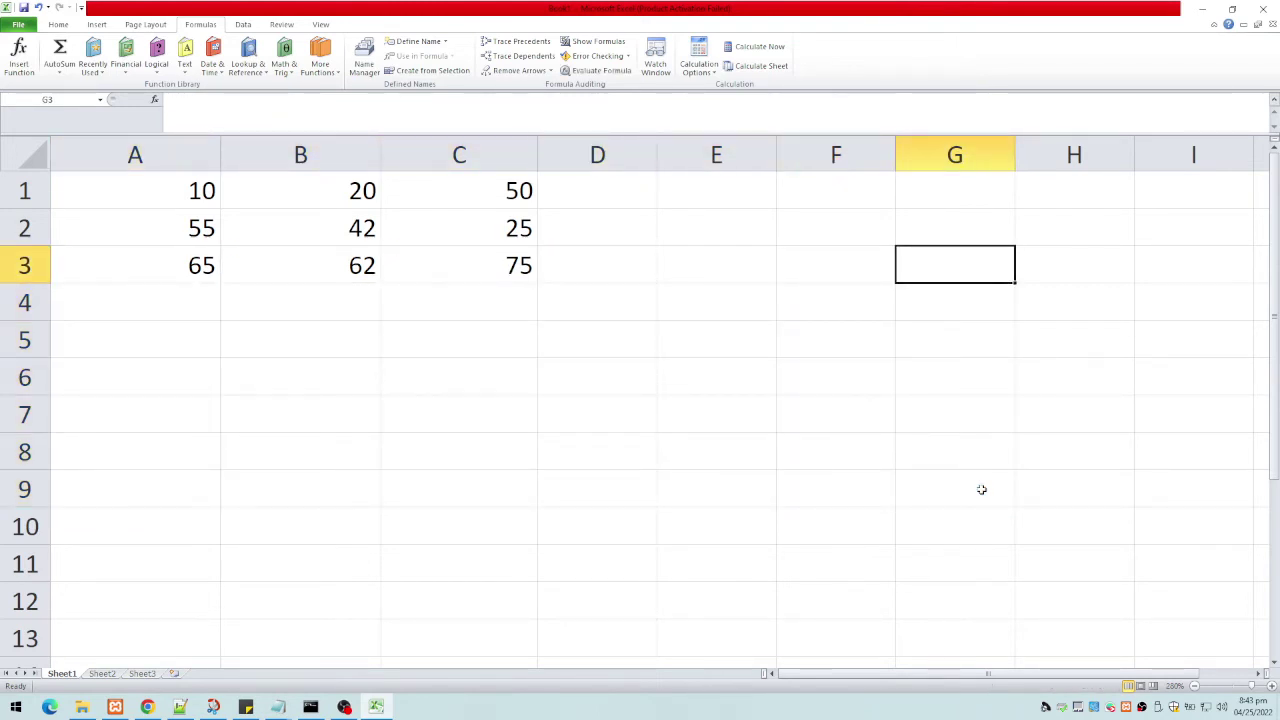
# Change the formula in A3 to =$A1+$A2 so only the columns are absolute, and reselect the cell.
pyautogui.press('Left')
pyautogui.press('Left')
pyautogui.press('Left')
pyautogui.press('Left')
pyautogui.press('Left')
pyautogui.press('Left')
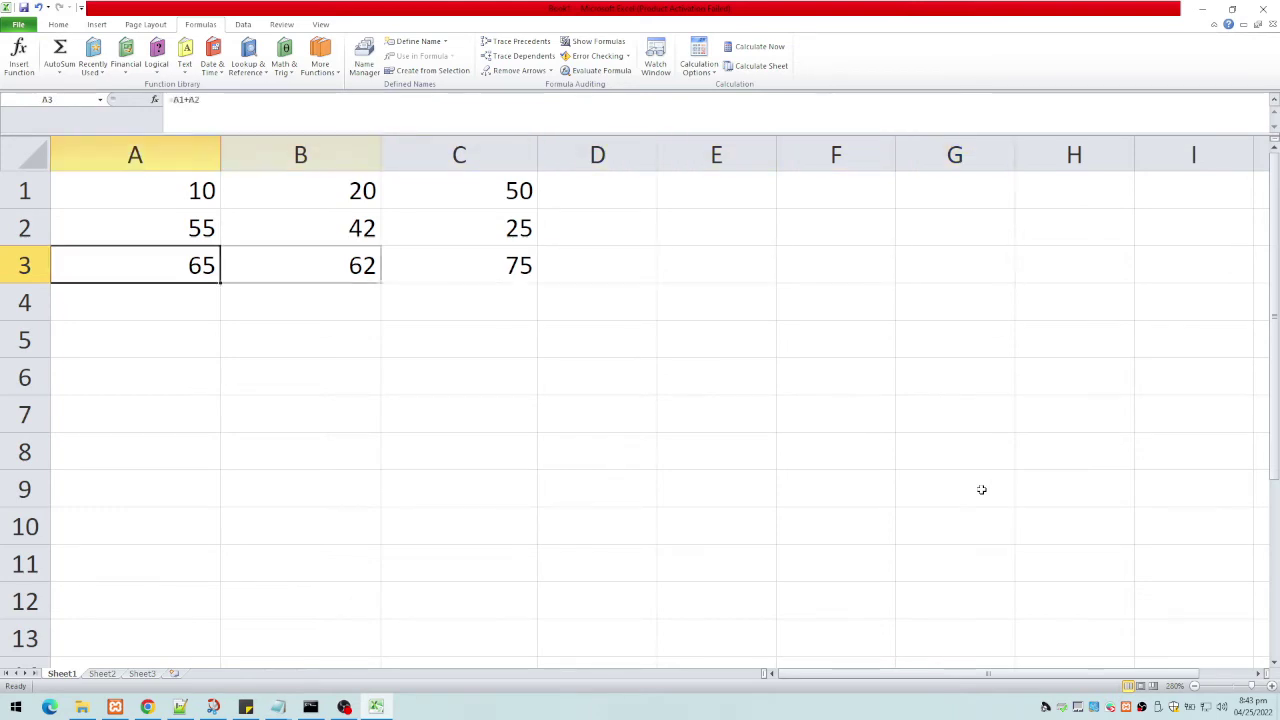
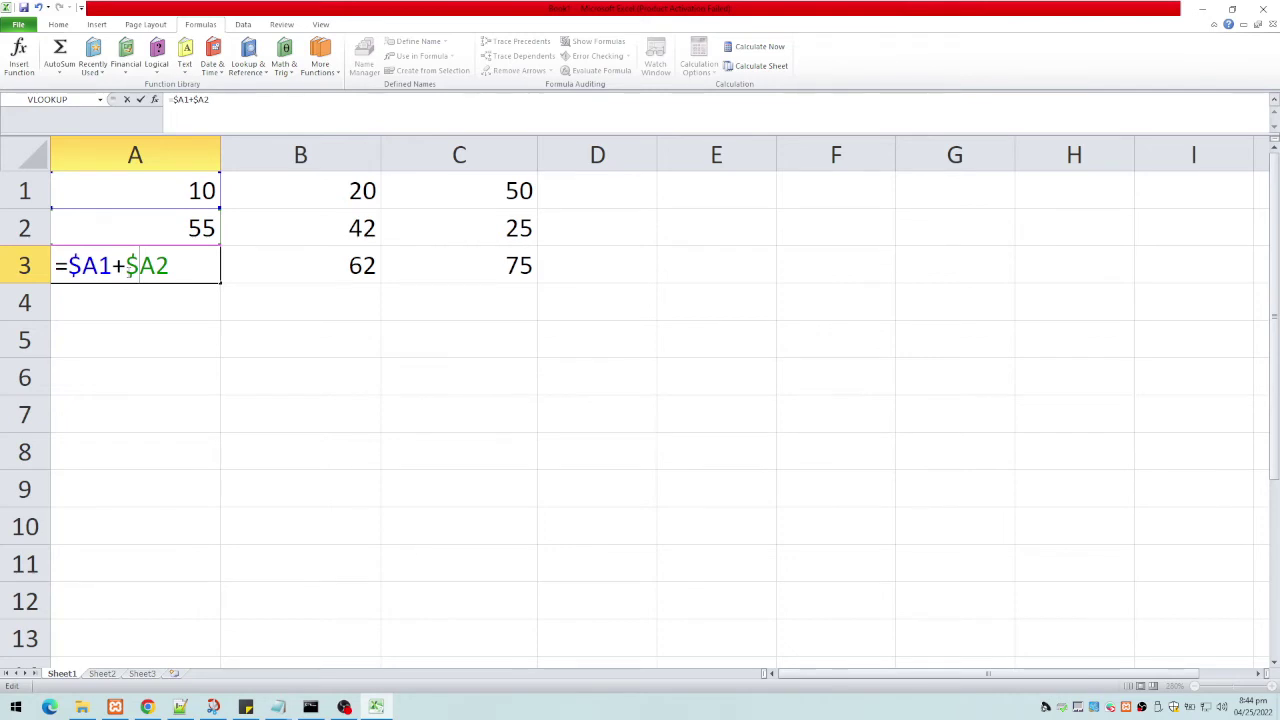
pyautogui.click(139, 265)
pyautogui.press('Return')
pyautogui.click(94, 271)
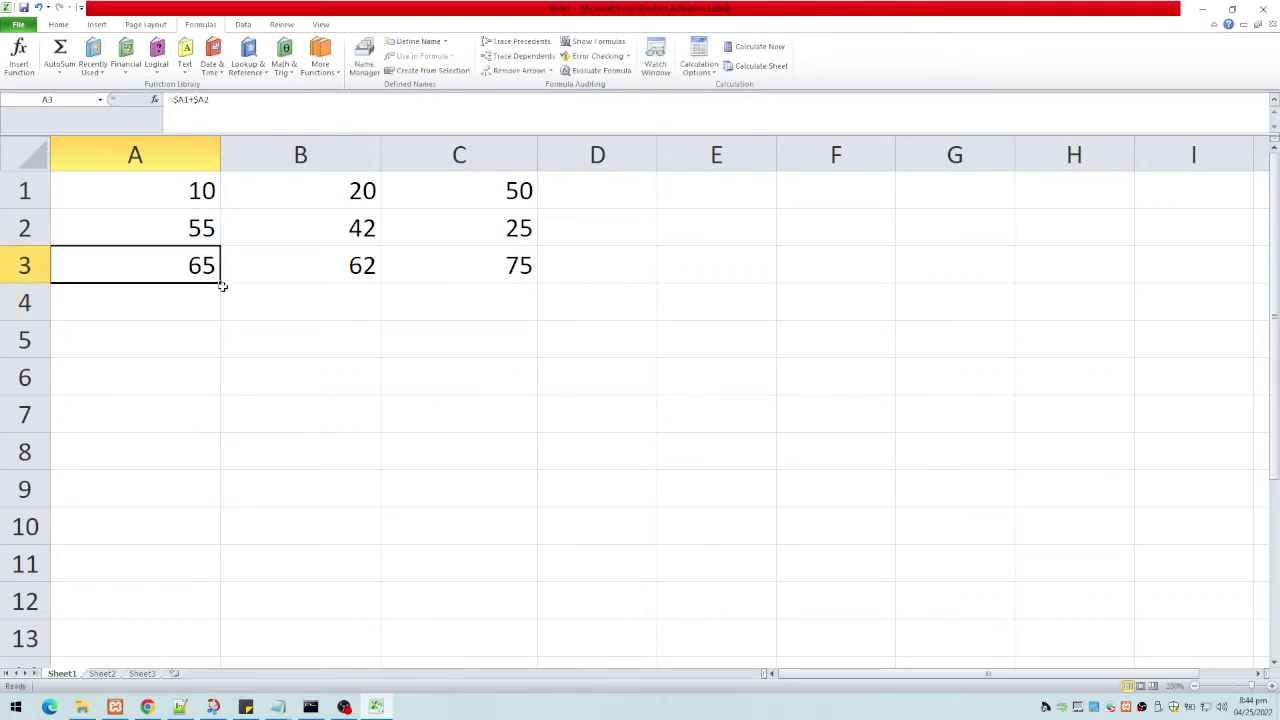
# Fill the formula in A3 across to C3 and check the references in B3 and C3.
pyautogui.moveTo(222, 286); pyautogui.dragTo(488, 285)
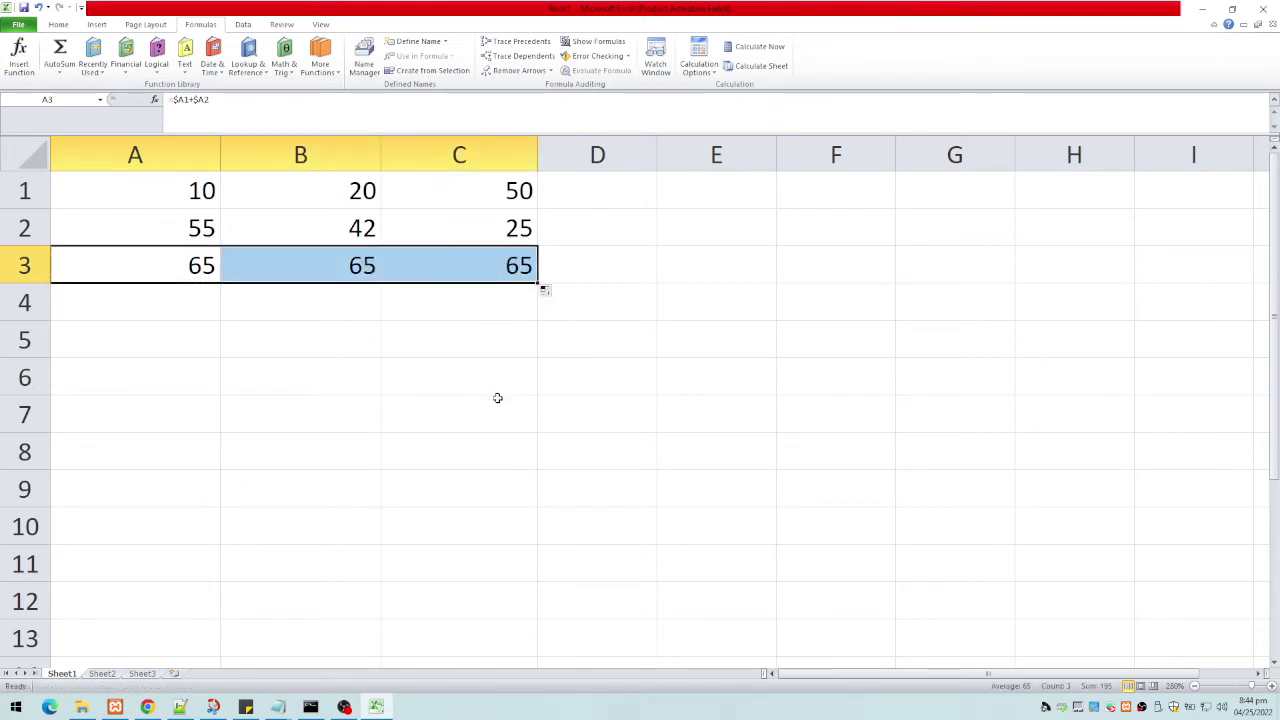
pyautogui.click(297, 269)
pyautogui.doubleClick(297, 269)
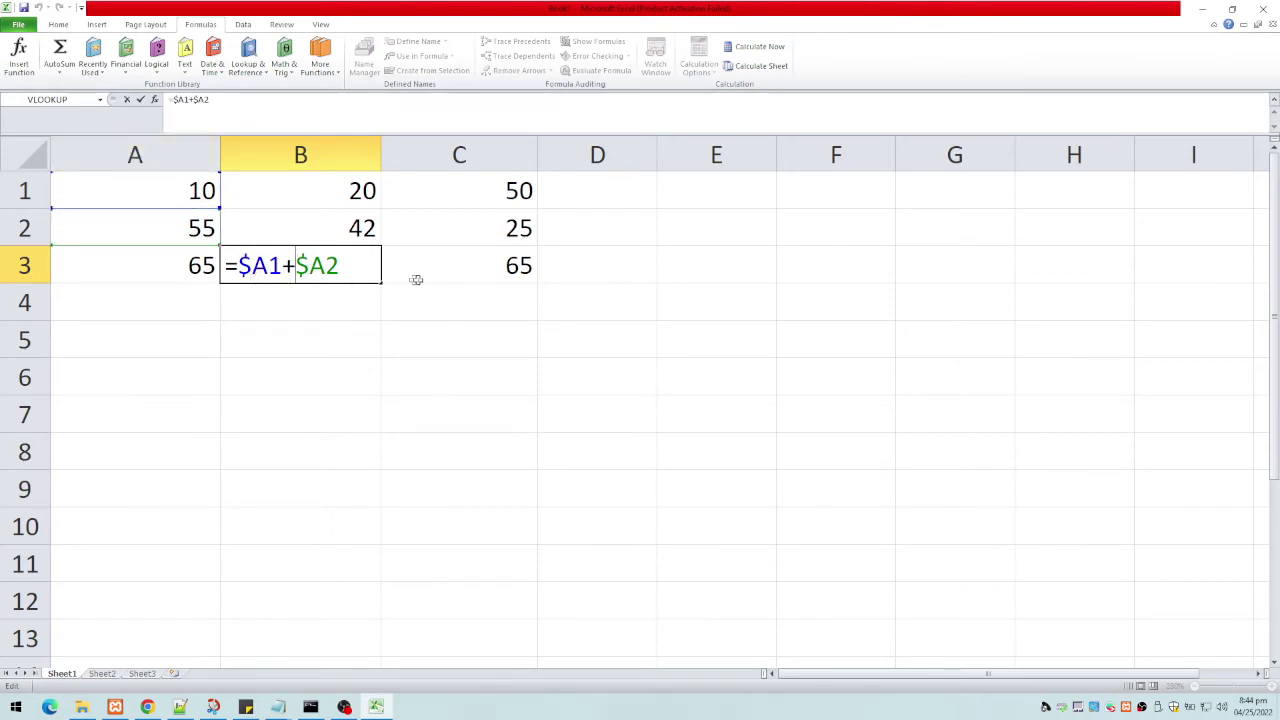
pyautogui.click(443, 266)
pyautogui.press('Escape')
pyautogui.click(444, 268)
pyautogui.doubleClick(448, 268)
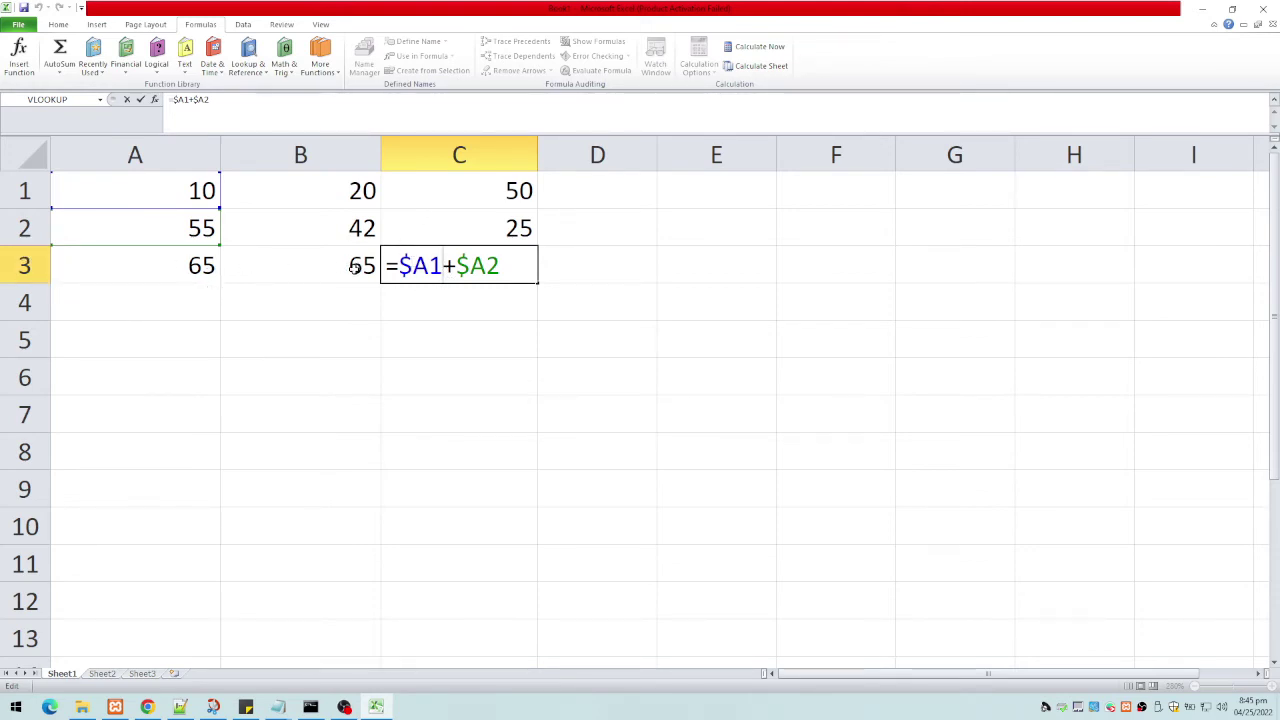
pyautogui.hotkey('ctrl', 'Return')
# Fill the formula in A3 down to A7 and check the references in A4.
pyautogui.click(195, 265)
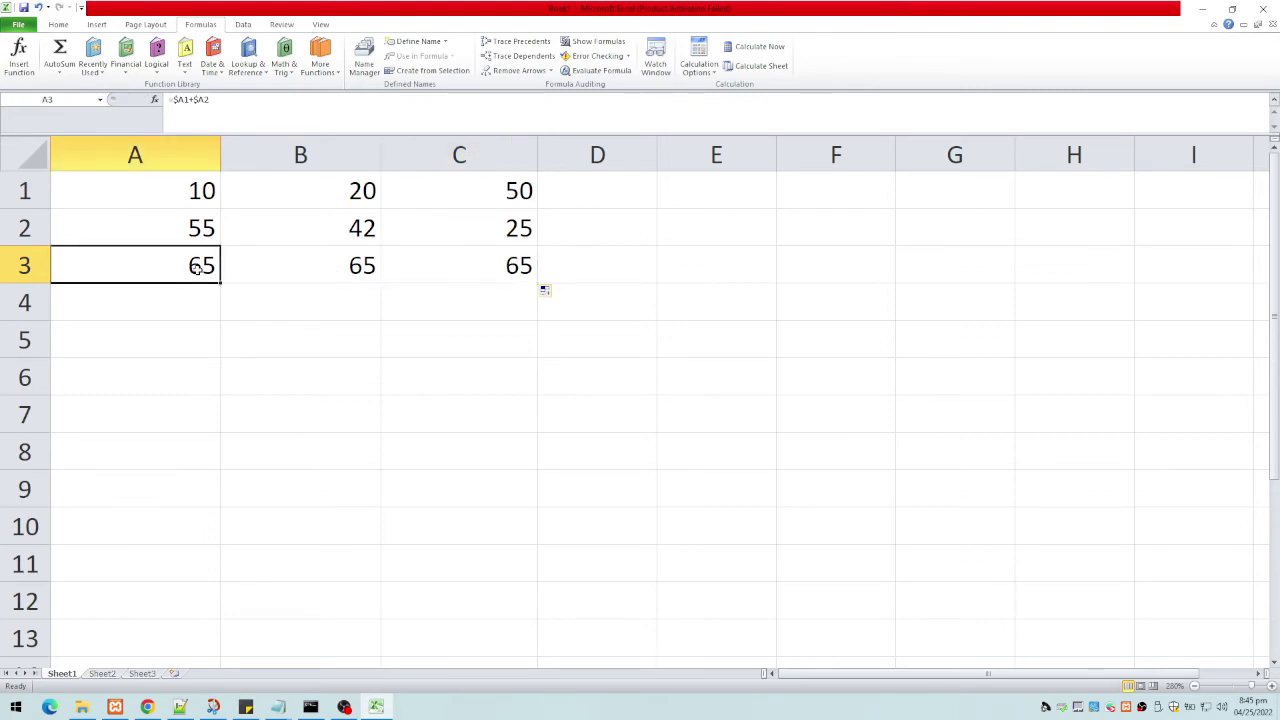
pyautogui.moveTo(217, 283); pyautogui.dragTo(203, 433)
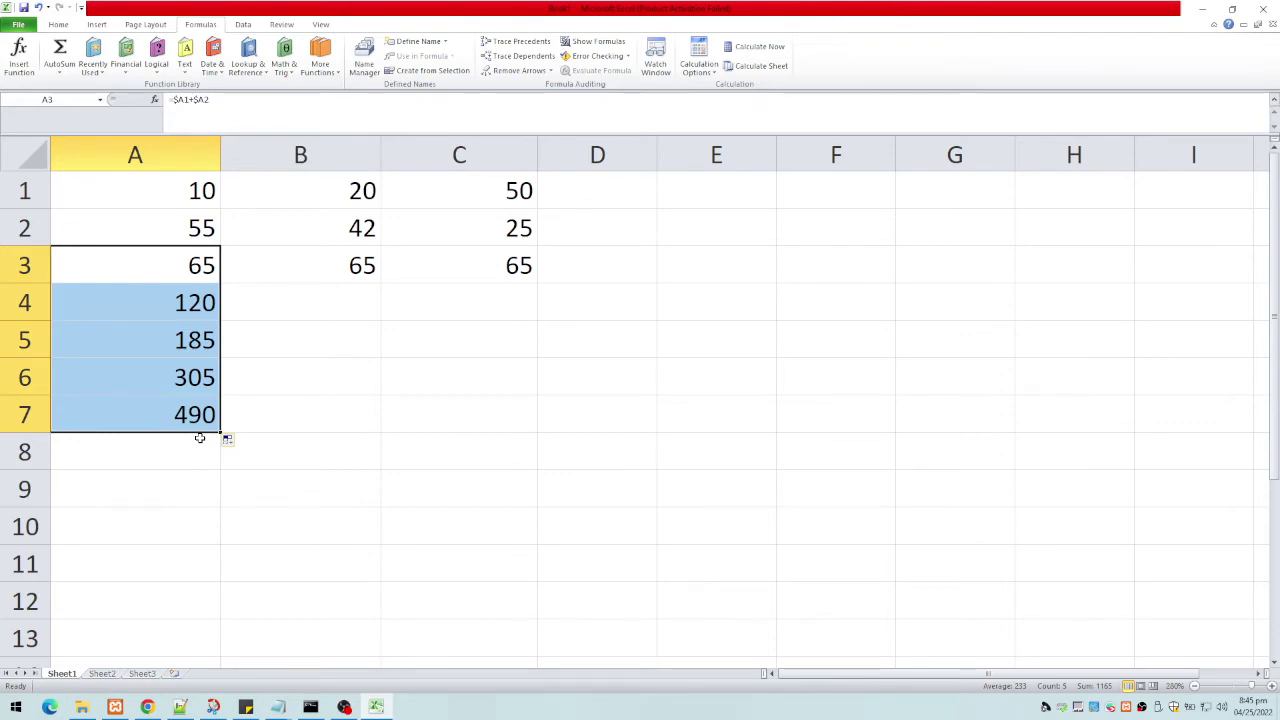
pyautogui.click(274, 297)
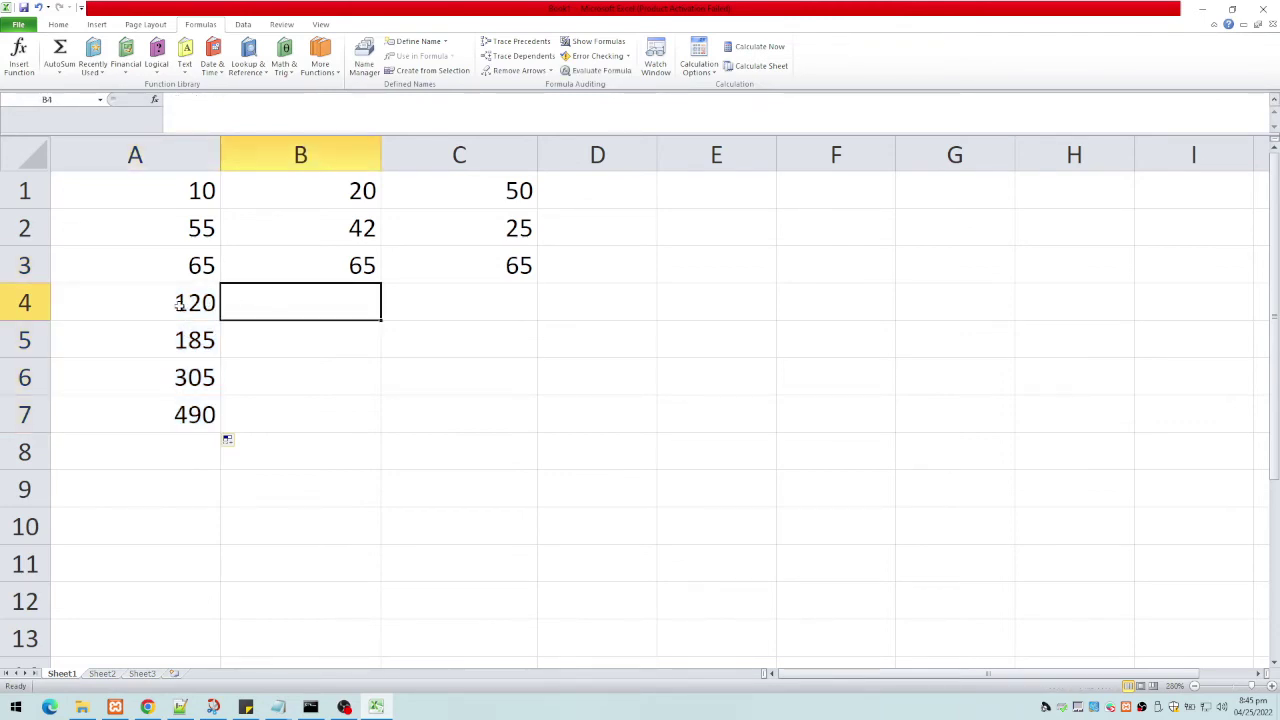
pyautogui.doubleClick(178, 304)
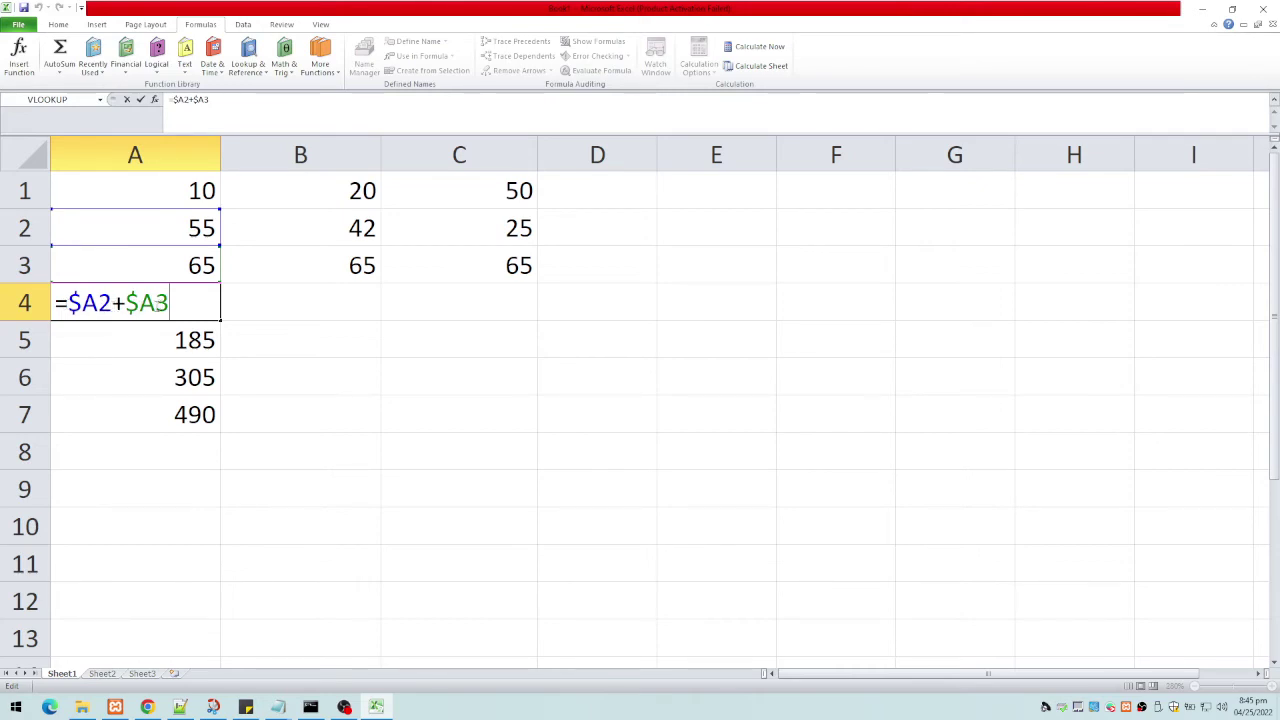
pyautogui.hotkey('ctrl', 'Return')
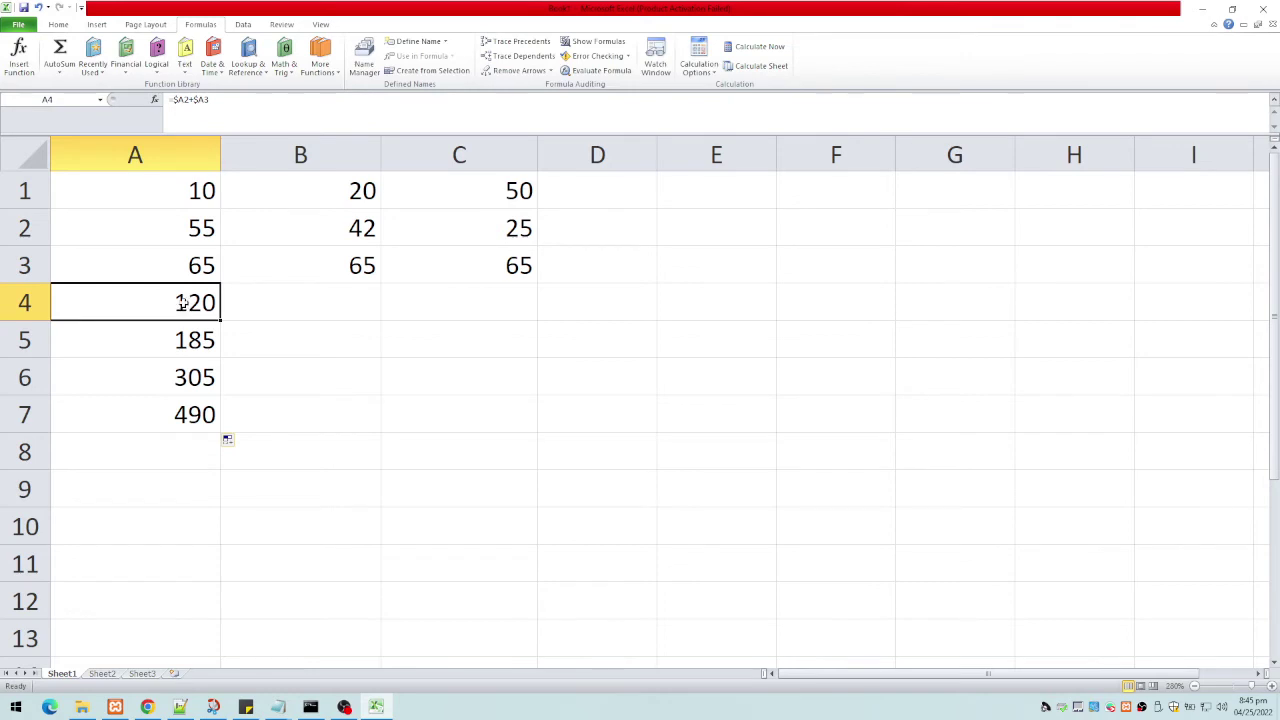
# Fill the formulas in A3:A7 across to column C and check the references in B5.
pyautogui.moveTo(199, 272); pyautogui.dragTo(522, 430)
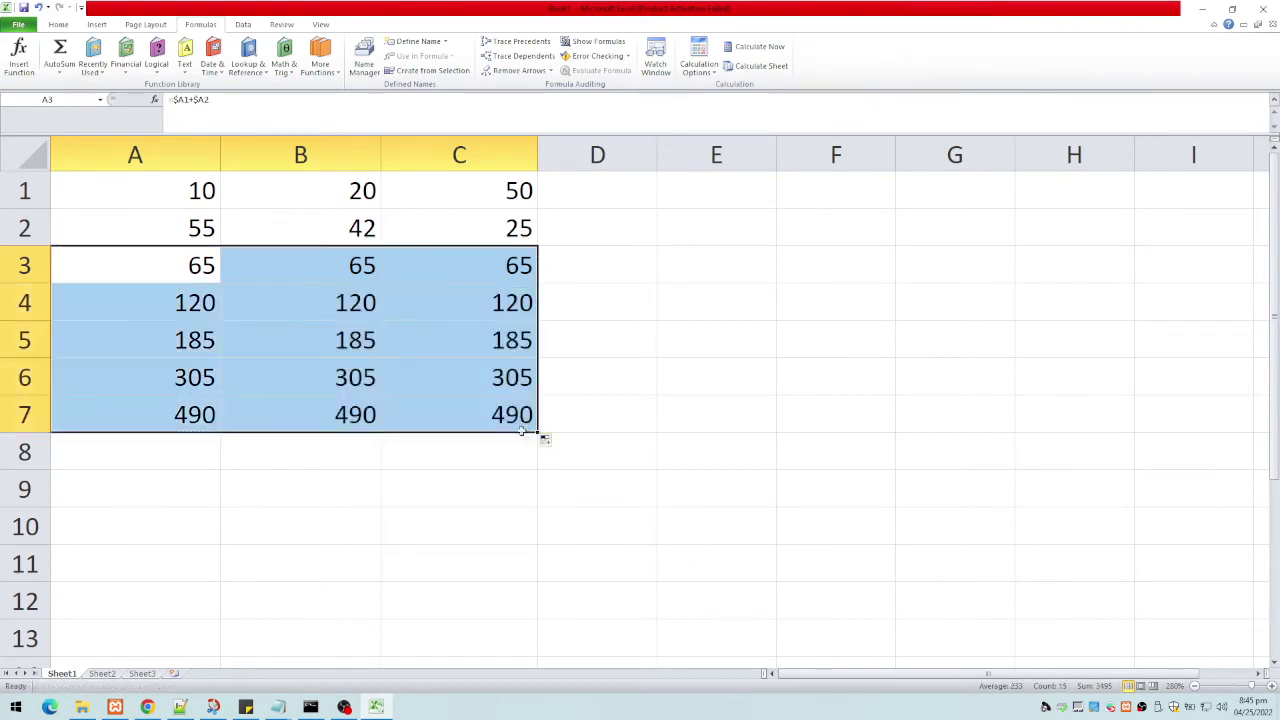
pyautogui.click(650, 444)
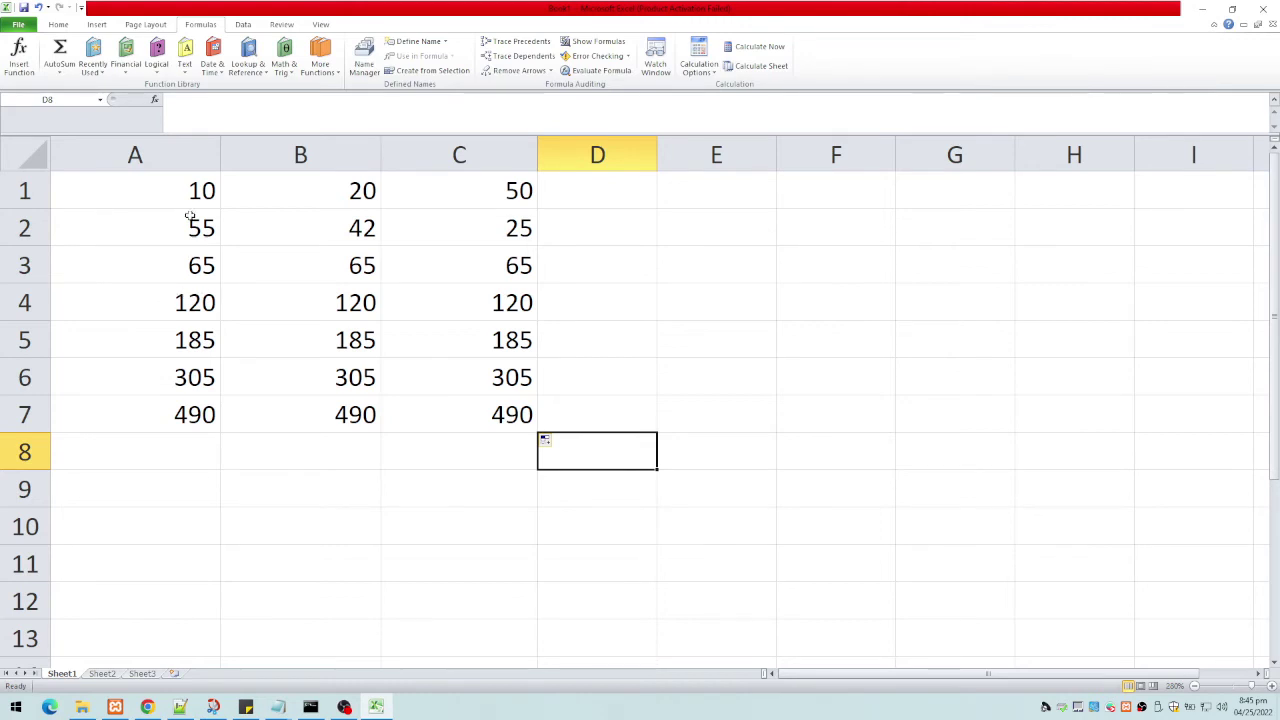
pyautogui.click(340, 342)
pyautogui.press('F2')
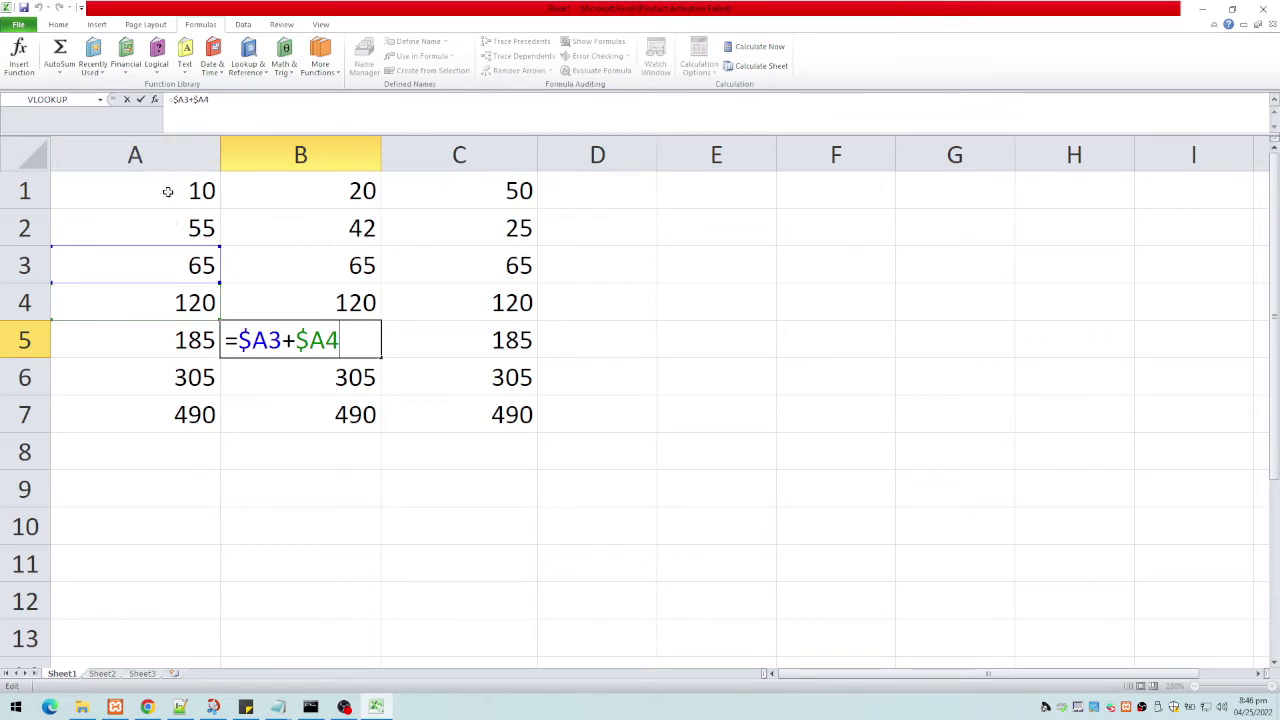
pyautogui.hotkey('ctrl', 'Return')
pyautogui.click(557, 600)
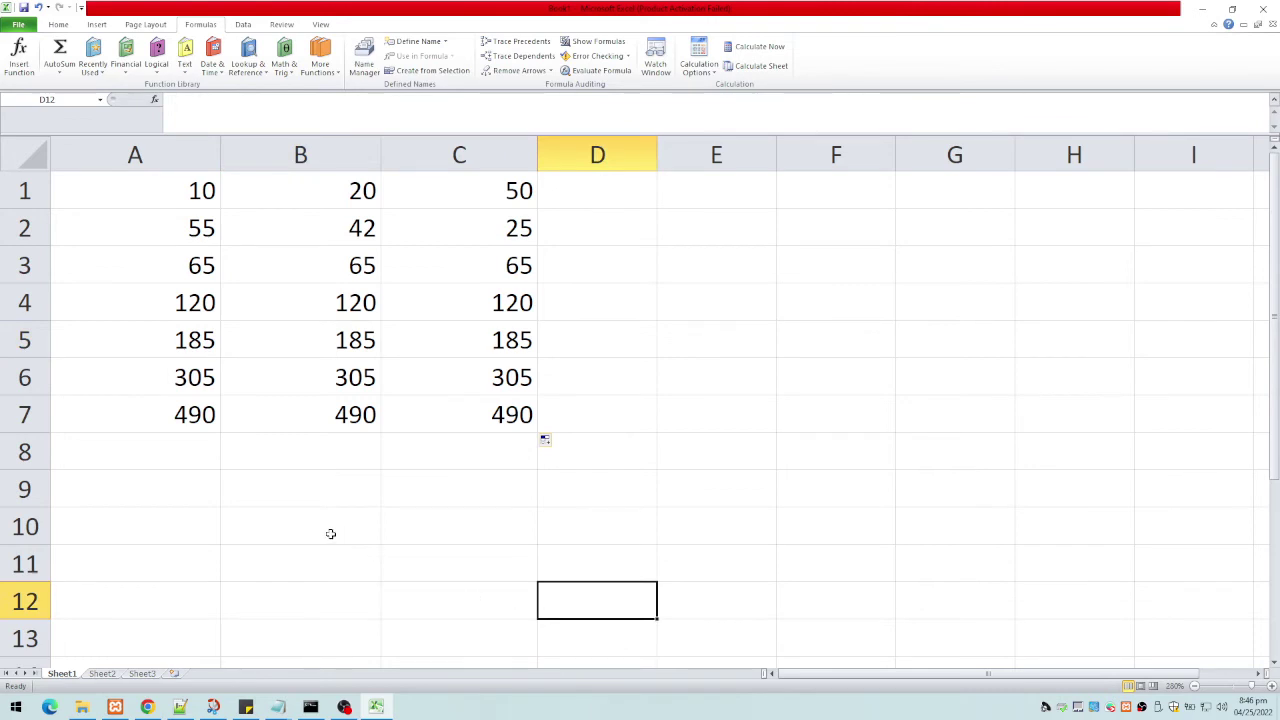
# Change the first reference in A3's formula to A$1, making its row absolute instead of its column.
pyautogui.click(183, 265)
pyautogui.doubleClick(185, 267)
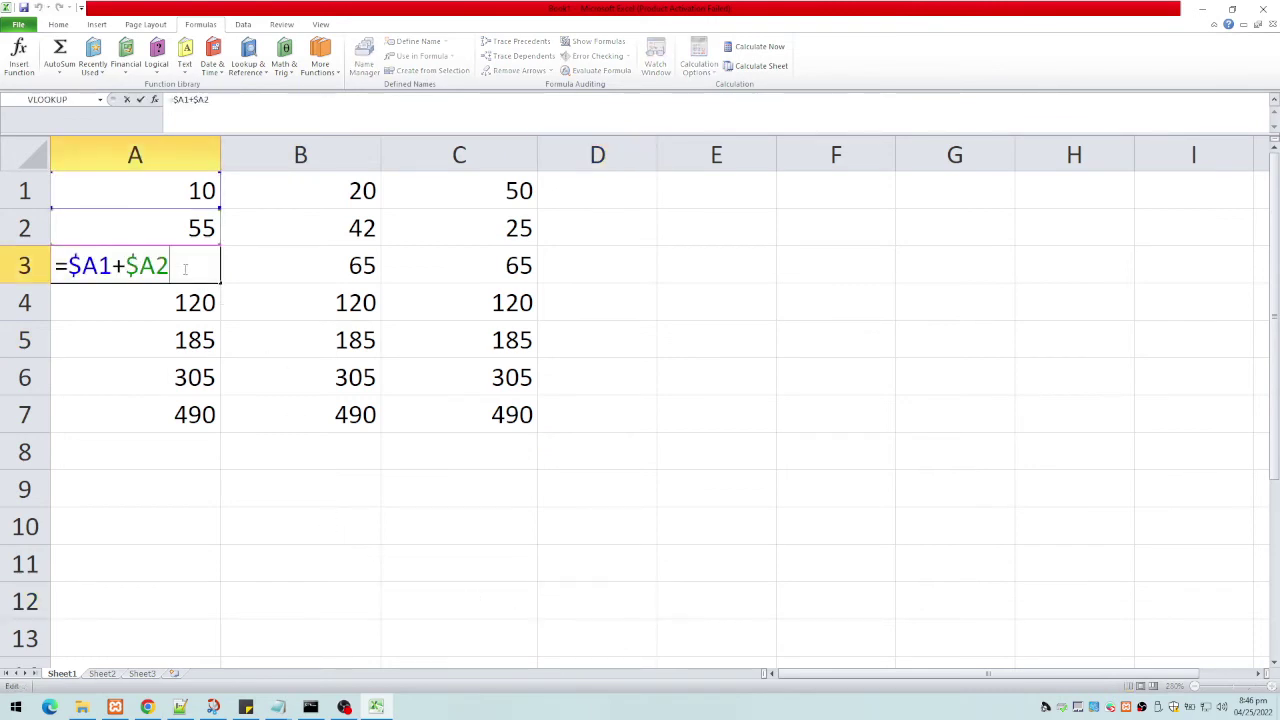
pyautogui.press('Left')
pyautogui.press('Left')
pyautogui.press('Left')
pyautogui.press('Left')
pyautogui.press('Left')
pyautogui.press('Left')
pyautogui.press('BackSpace')
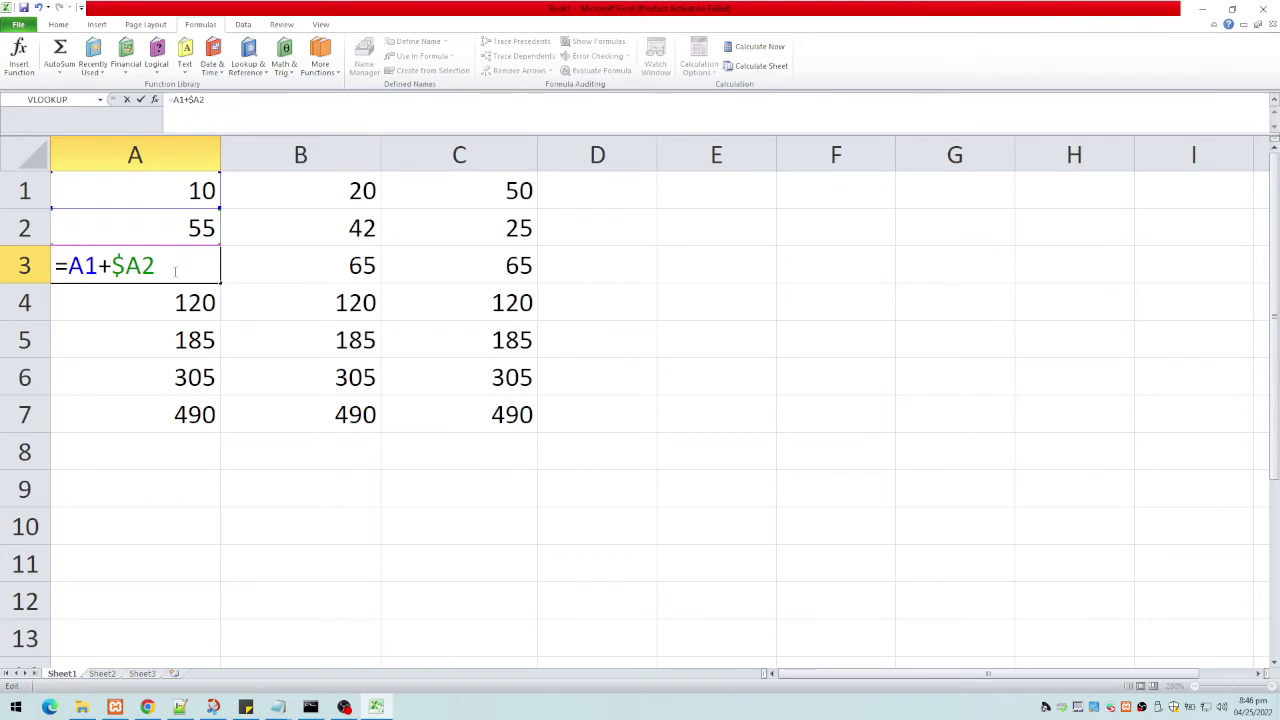
pyautogui.write('$')
# Change the second reference in A3's formula to A$2 and commit the formula.
pyautogui.press('Right')
pyautogui.press('Right')
pyautogui.press('Right')
pyautogui.press('Right')
pyautogui.press('Left')
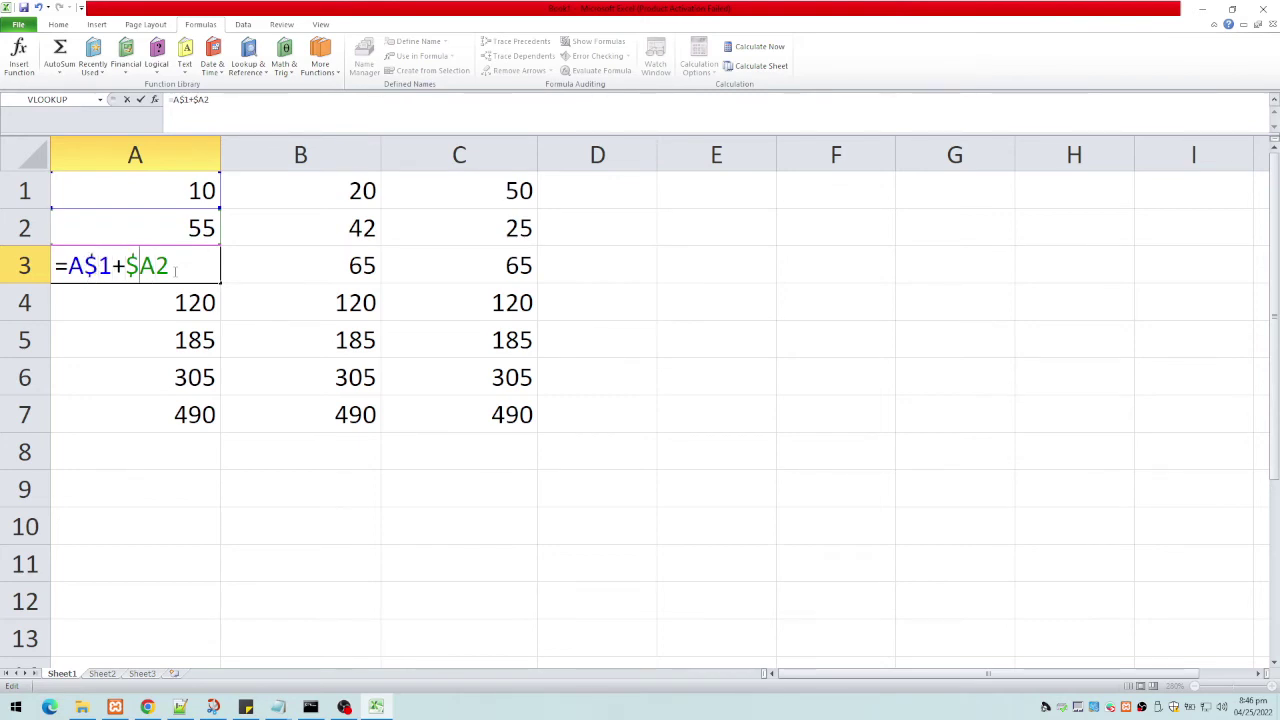
pyautogui.press('BackSpace')
pyautogui.press('Right')
pyautogui.write('$')
pyautogui.press('Return')
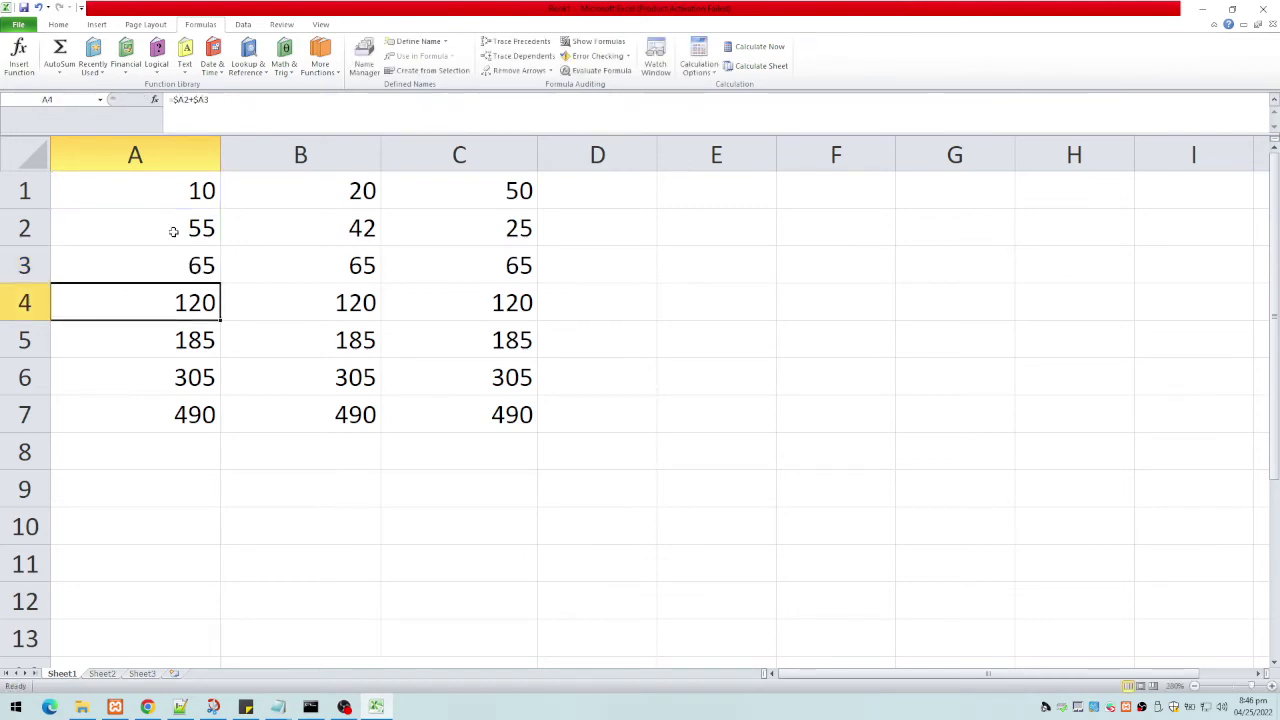
# Clear the contents of the range A4:C7.
pyautogui.moveTo(206, 306); pyautogui.dragTo(492, 405)
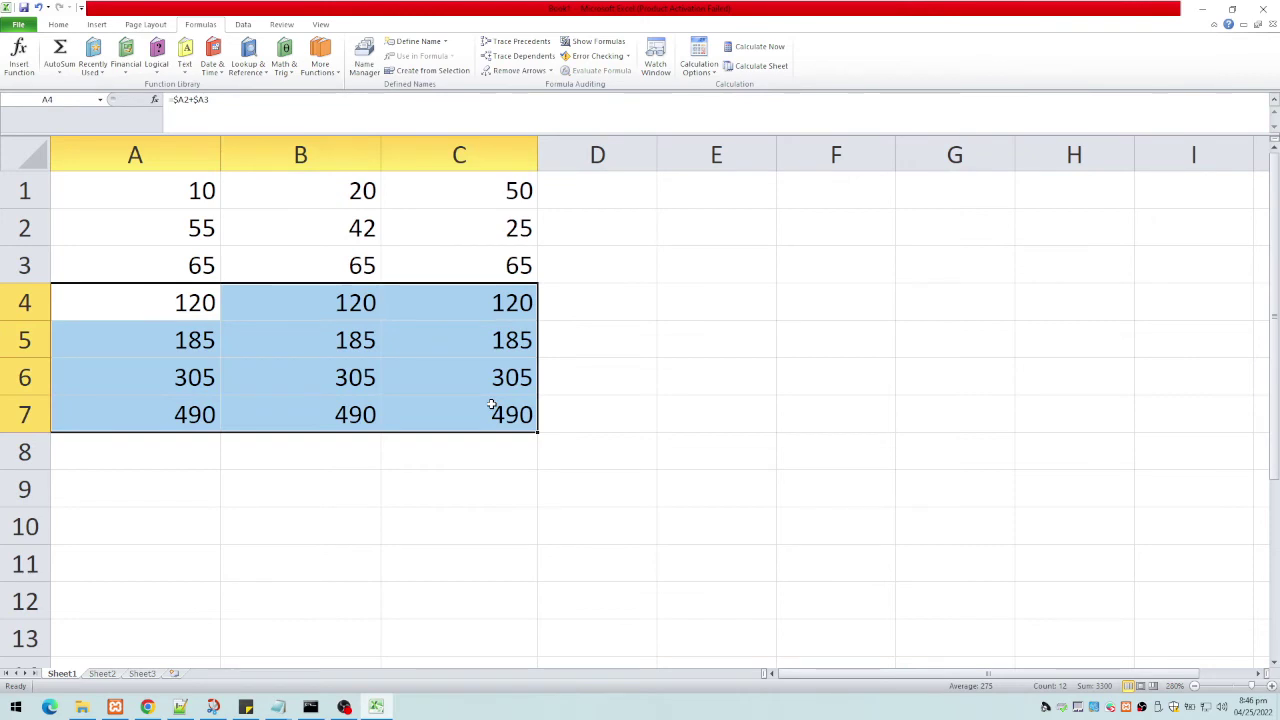
pyautogui.press('Delete')
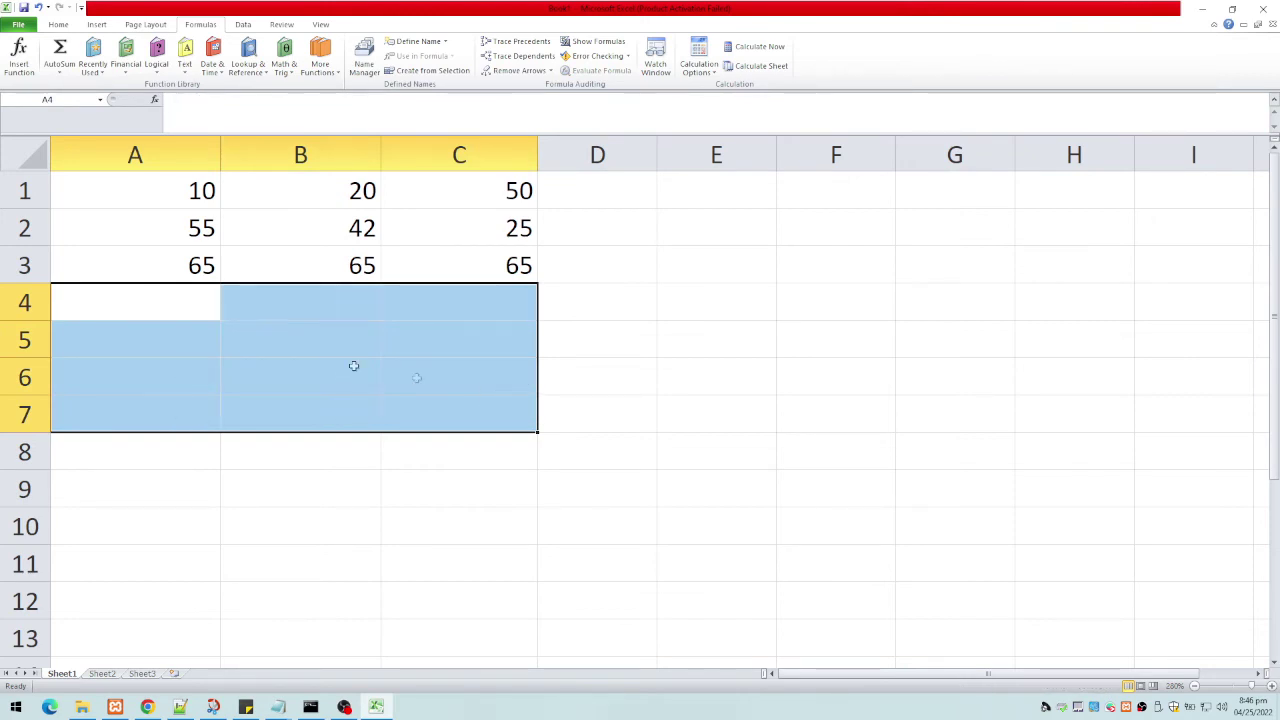
# Check the formula =A$1+A$2 in A3, commit it and fill it across to C3.
pyautogui.click(168, 270)
pyautogui.write('=A$1+A$2')
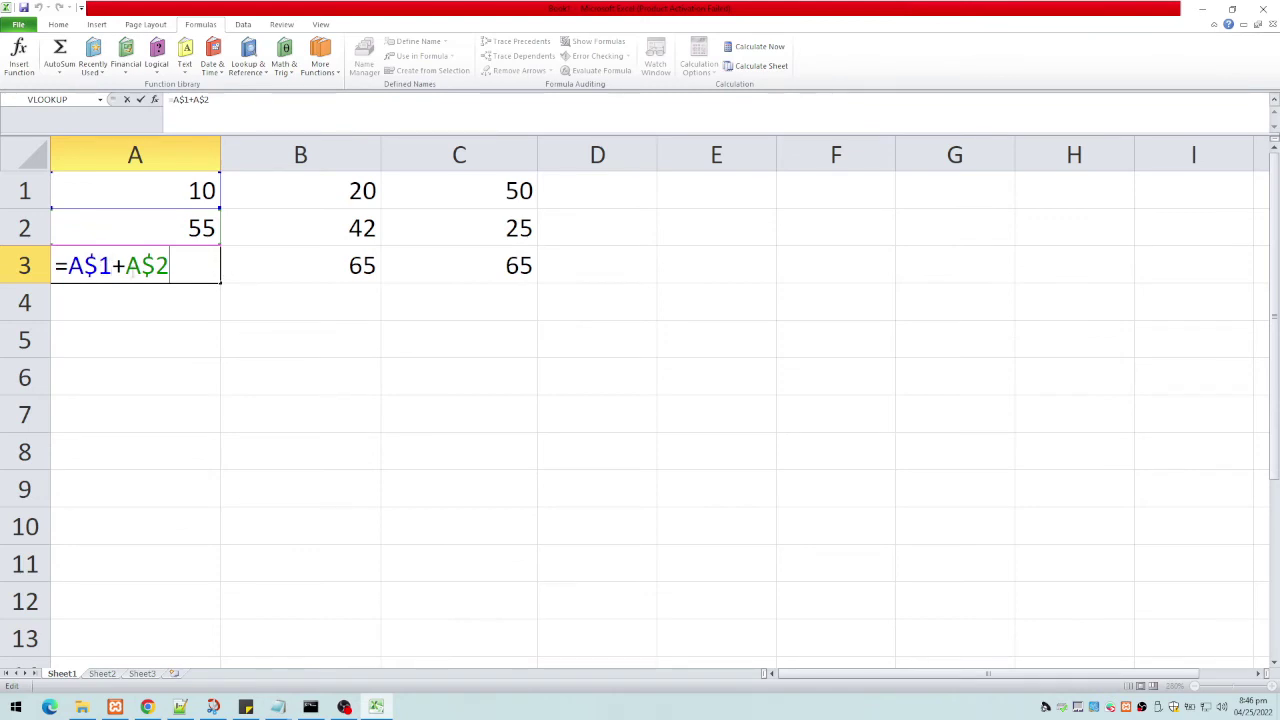
pyautogui.click(280, 266)
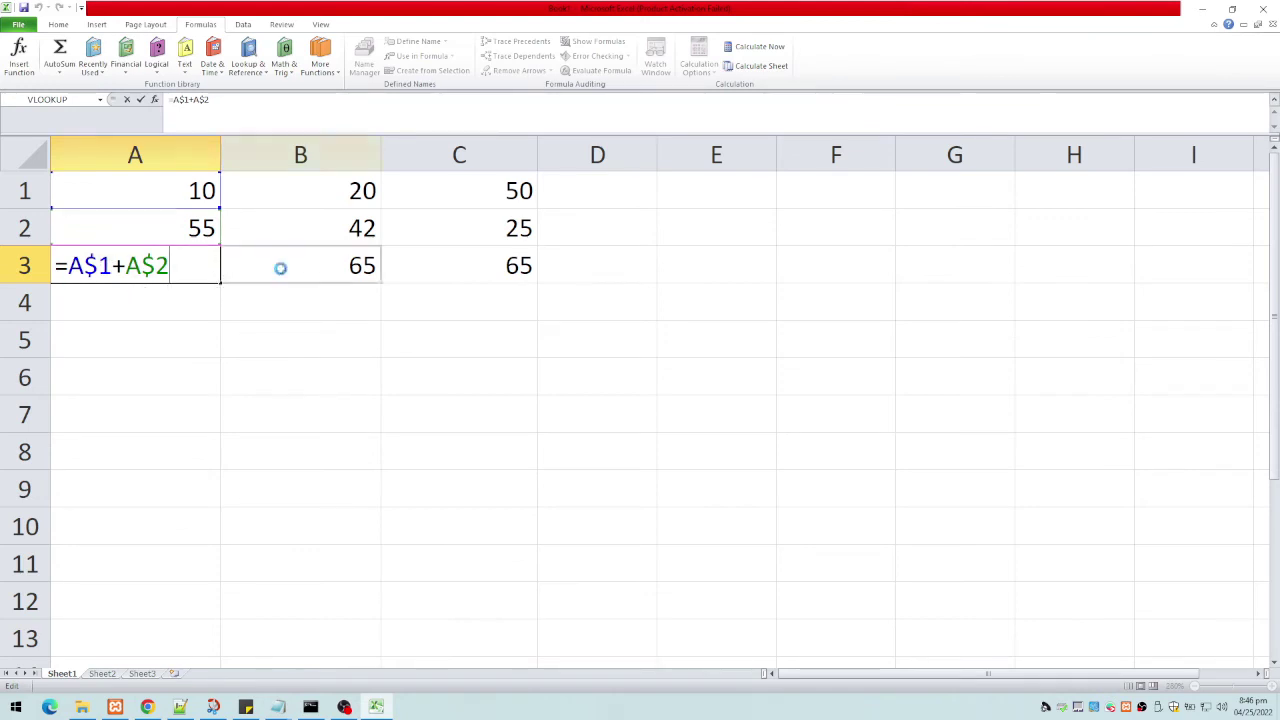
pyautogui.click(195, 277)
pyautogui.moveTo(220, 283); pyautogui.dragTo(530, 284)
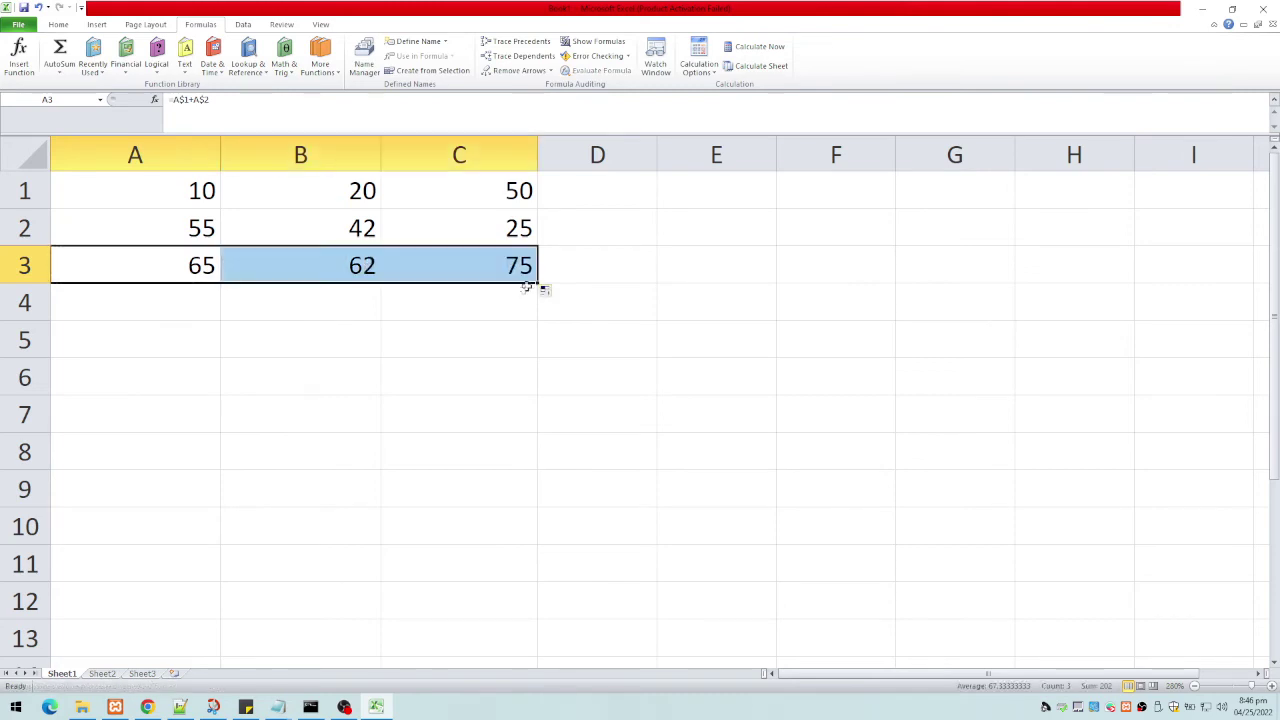
# Examine and compare the mixed references in the formulas of A3, B3 and C3.
pyautogui.click(330, 305)
pyautogui.doubleClick(340, 278)
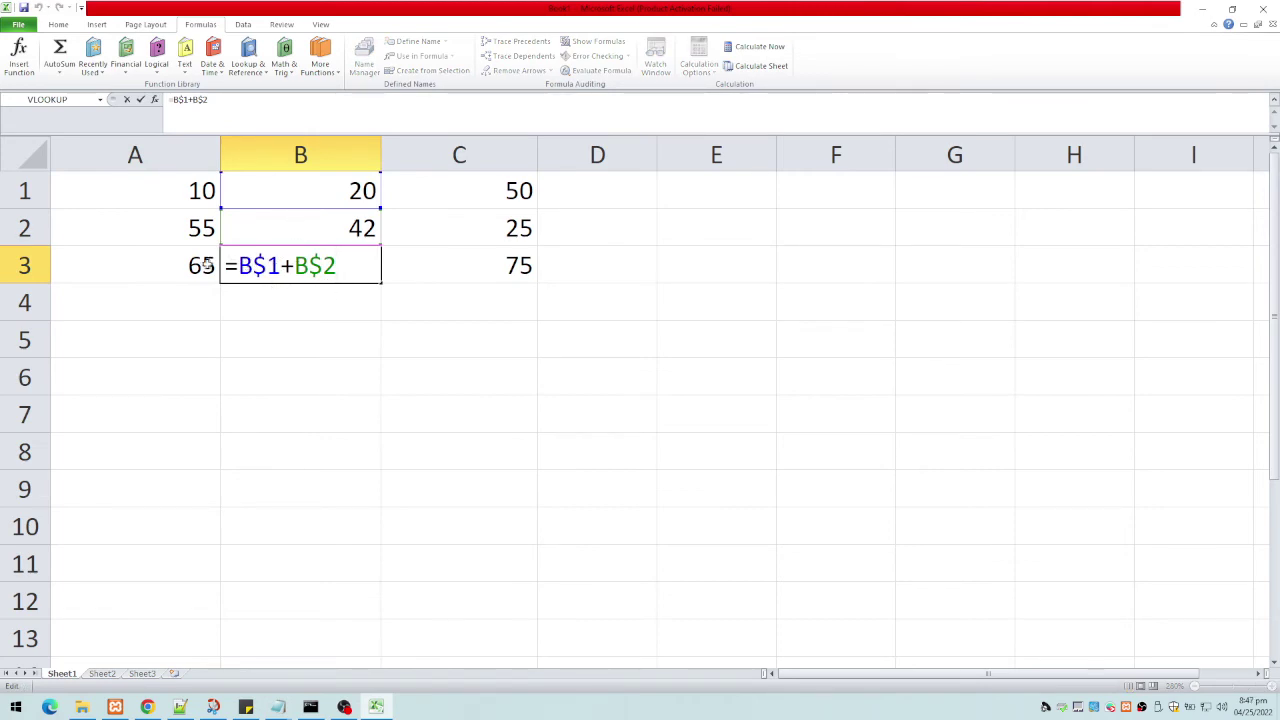
pyautogui.click(184, 268)
pyautogui.doubleClick(184, 268)
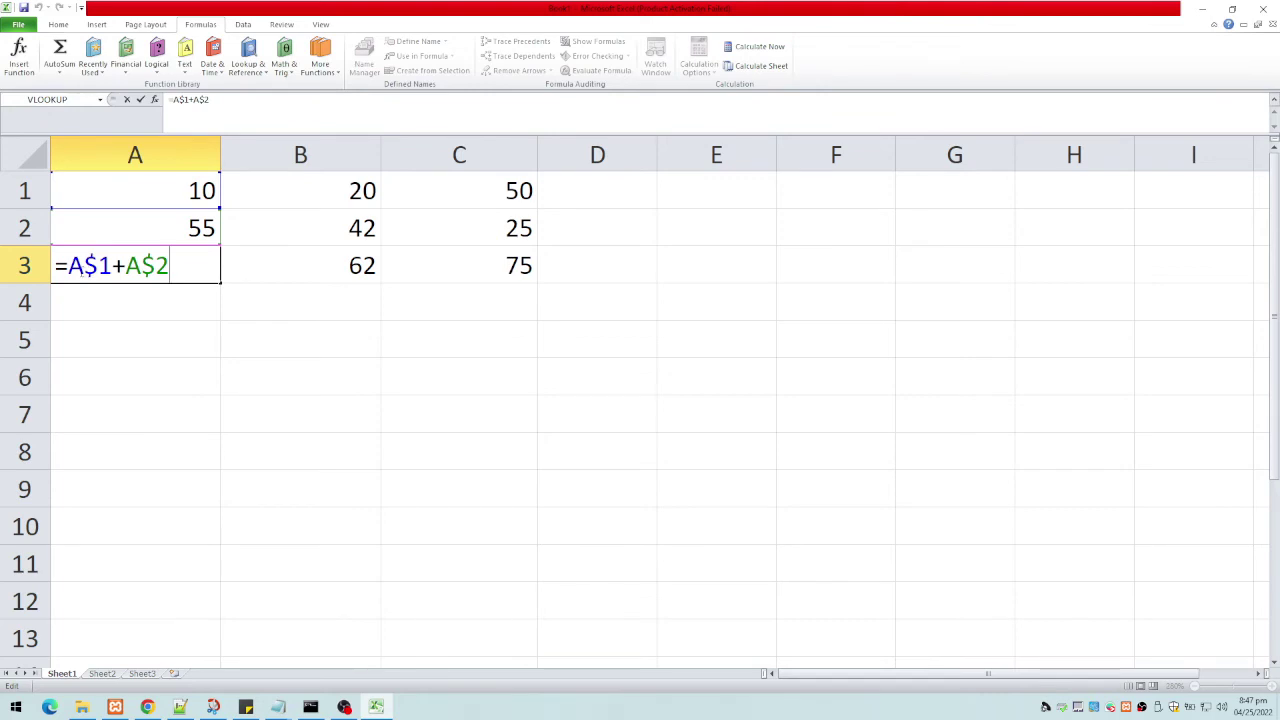
pyautogui.click(261, 263)
pyautogui.doubleClick(280, 263)
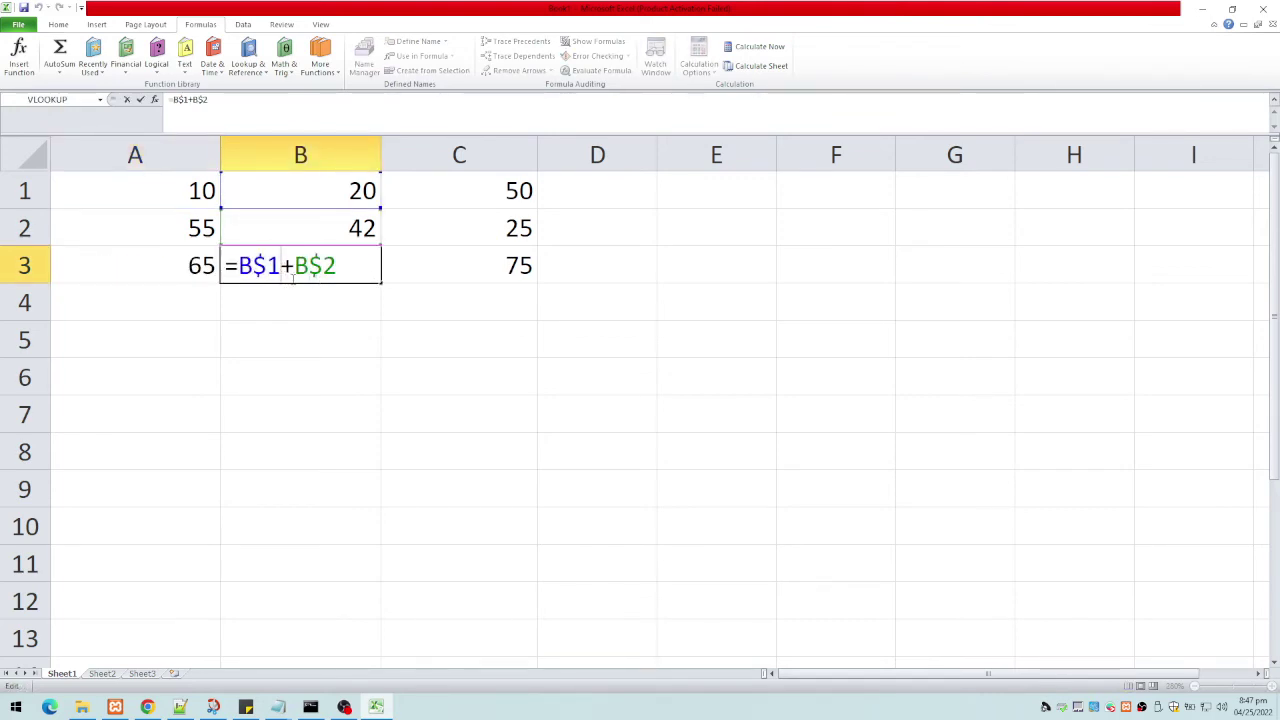
pyautogui.doubleClick(491, 266)
pyautogui.click(586, 268)
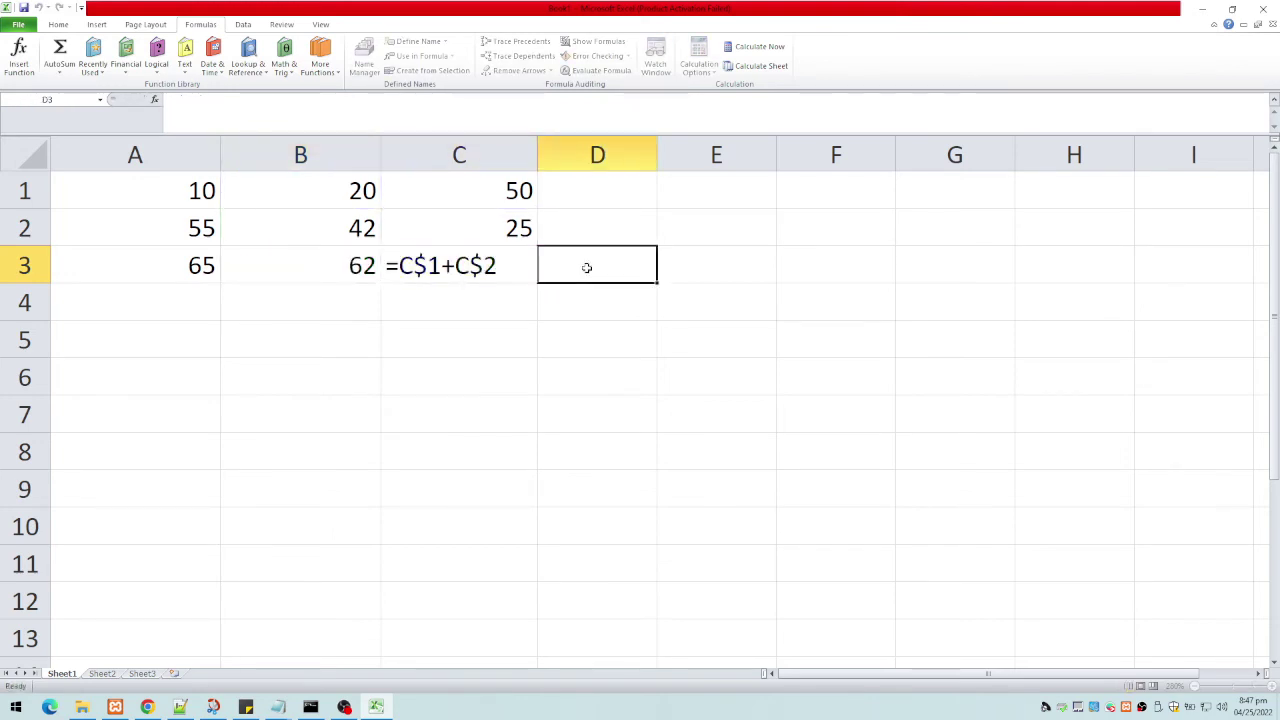
# Fill the formulas in A3:C3 down to row 7.
pyautogui.moveTo(200, 270); pyautogui.dragTo(451, 271)
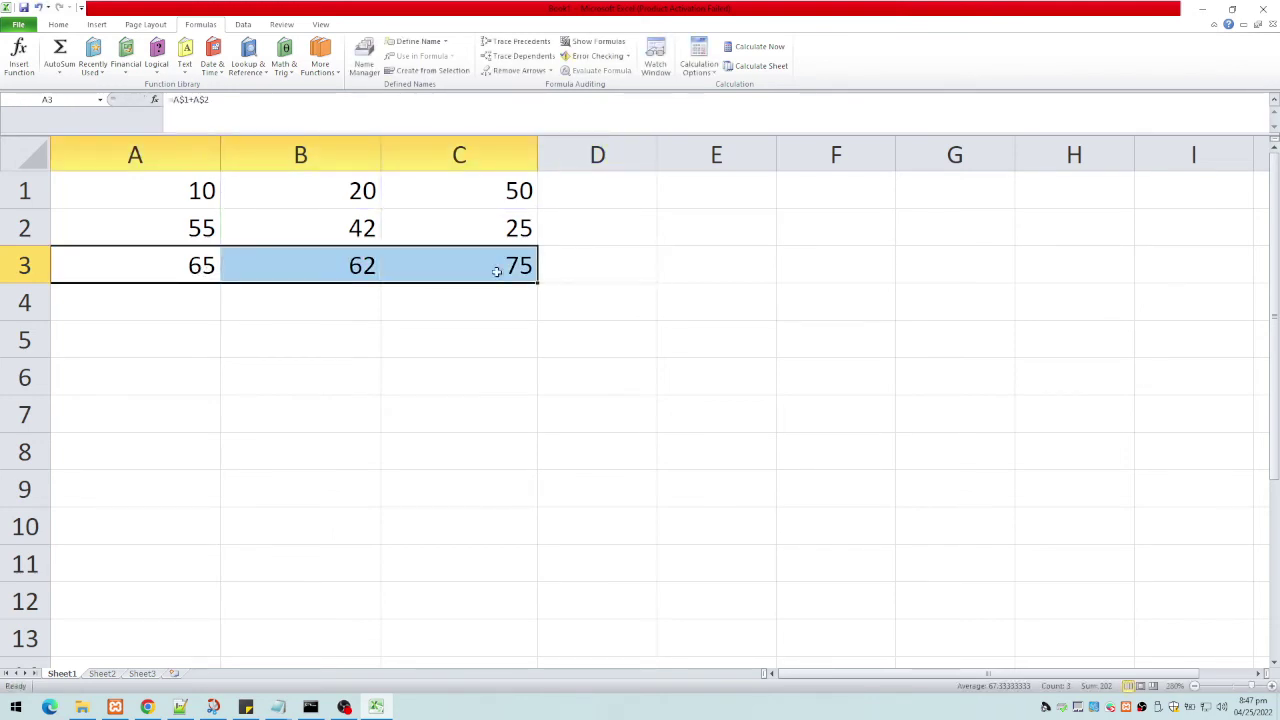
pyautogui.moveTo(536, 284); pyautogui.dragTo(537, 433)
pyautogui.click(685, 423)
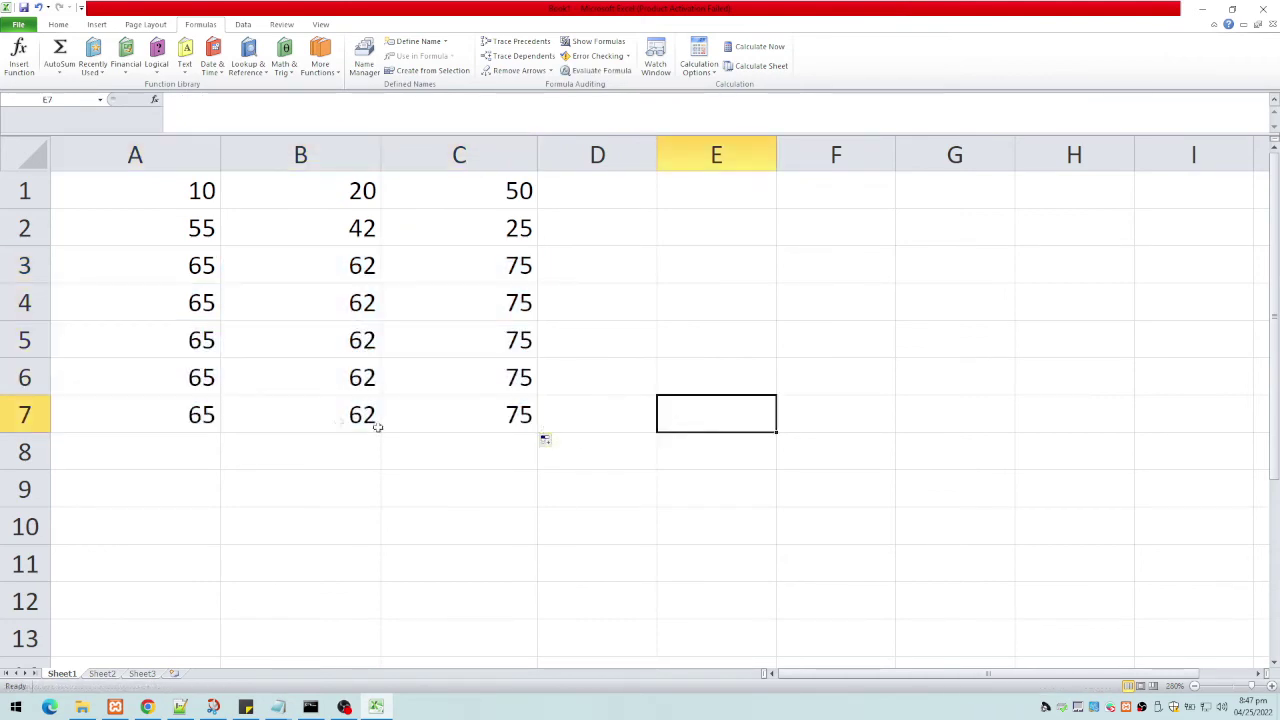
# Examine the references in the filled formulas of A6, B6 and C5.
pyautogui.doubleClick(171, 373)
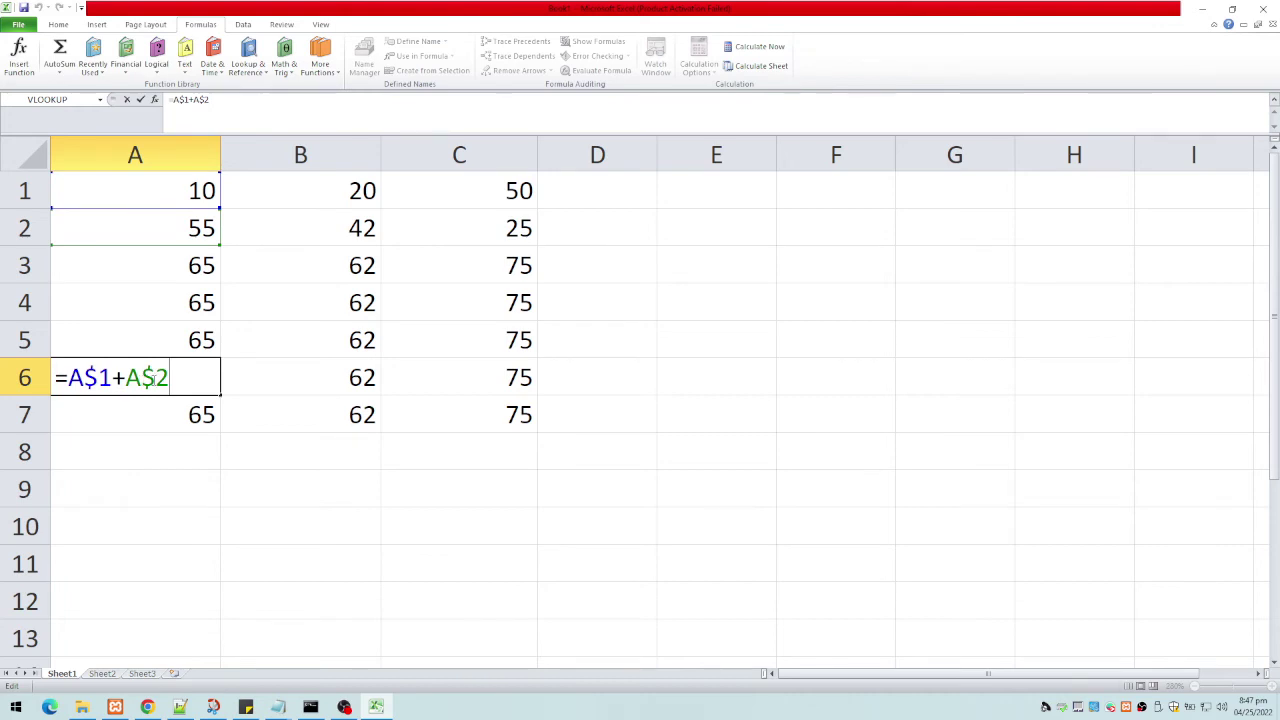
pyautogui.click(319, 377)
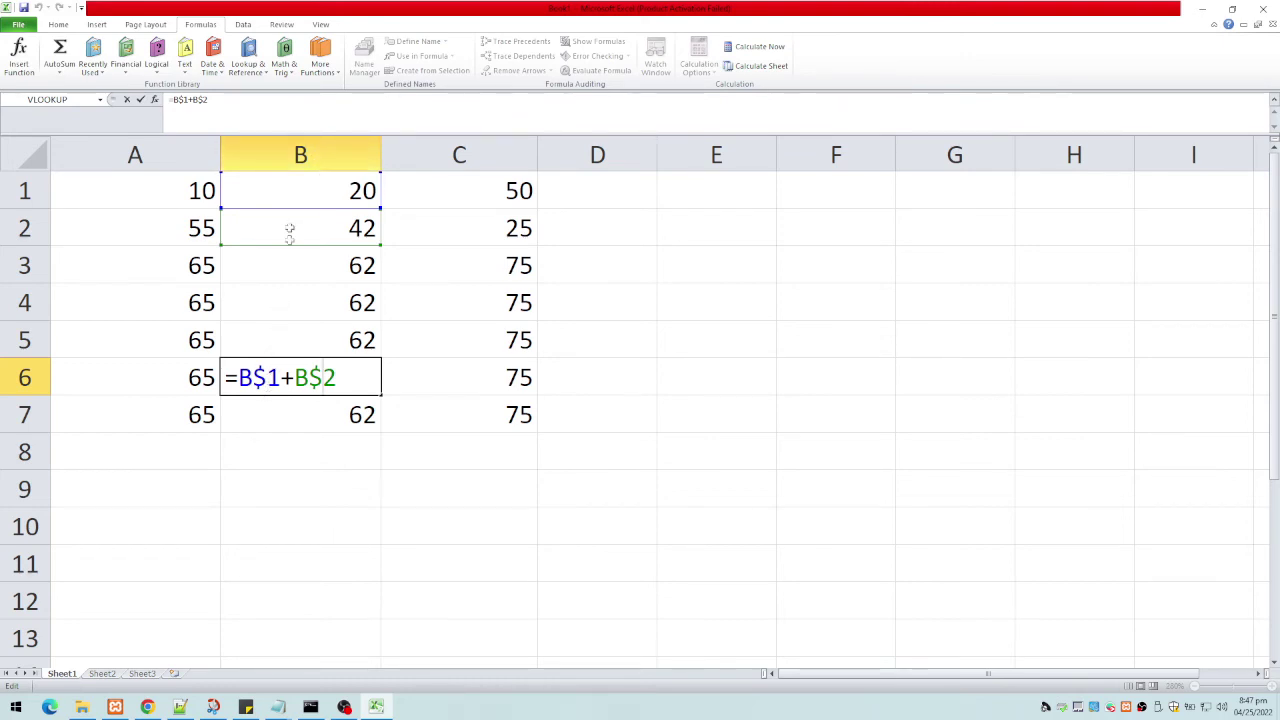
pyautogui.click(430, 332)
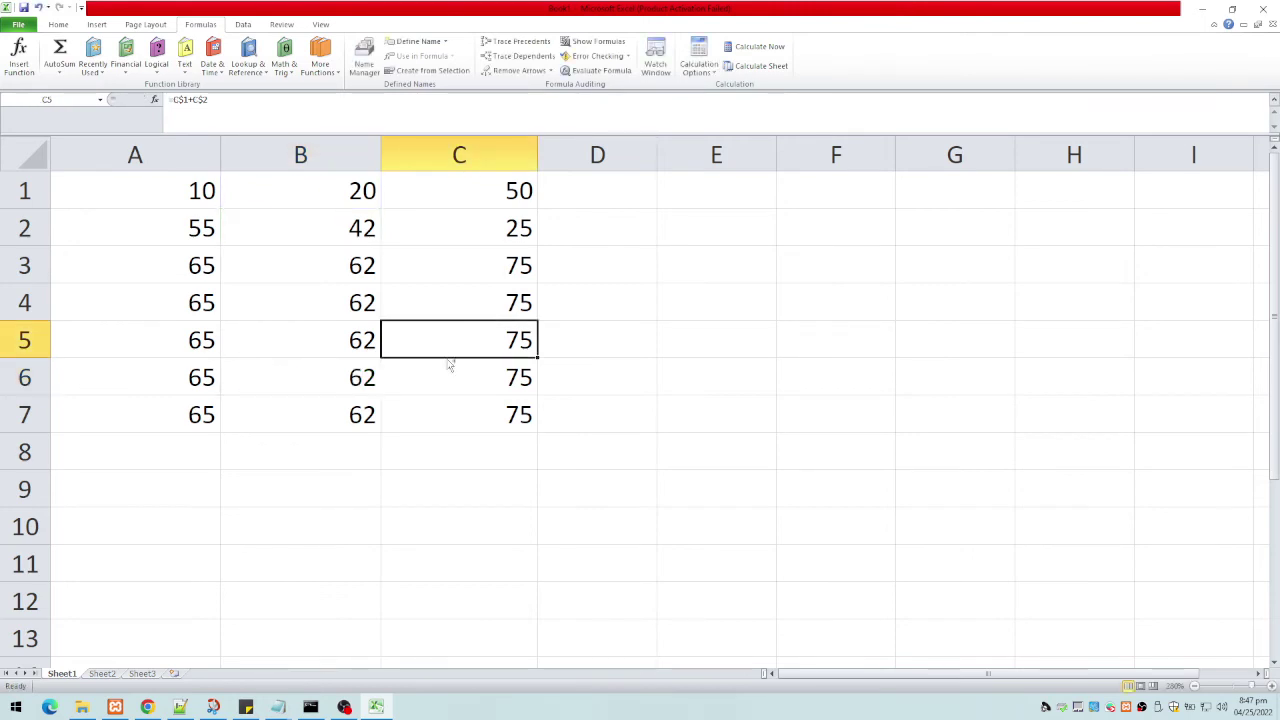
pyautogui.hotkey('ctrl', 'c')
pyautogui.click(848, 413)
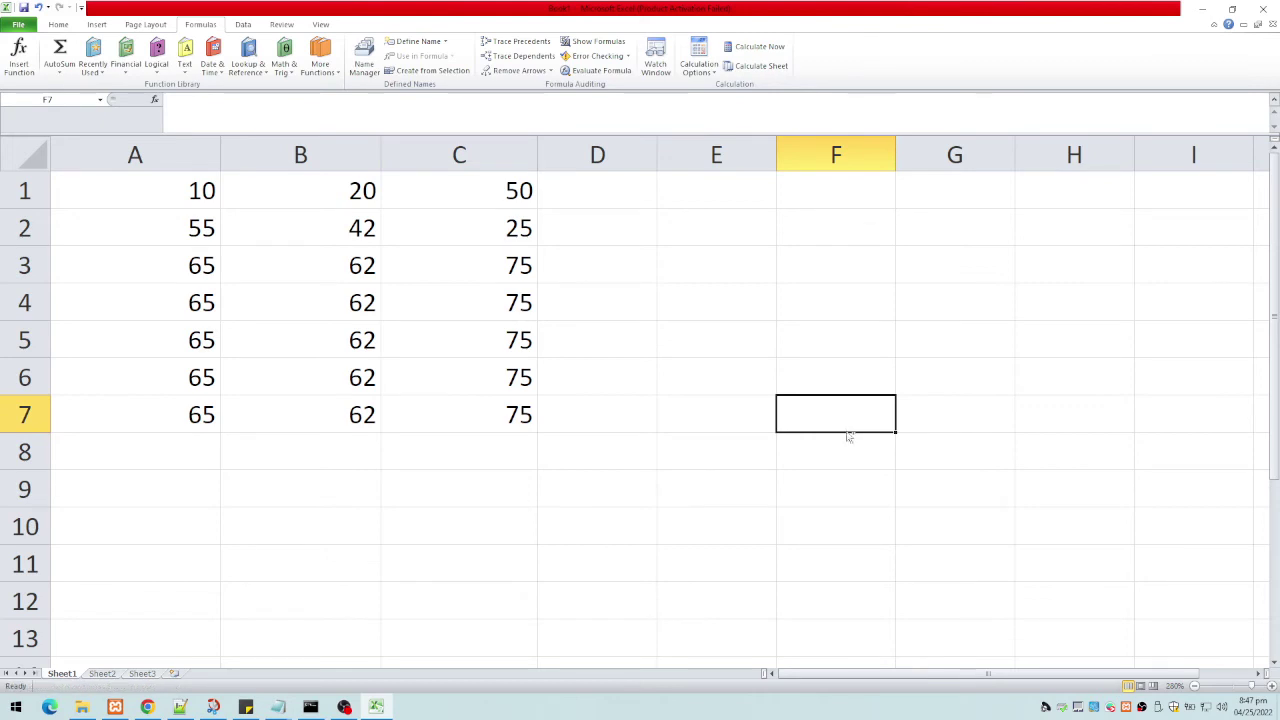
# Copy the formula from C6 to F6, examine its references and select the range A1:F7.
pyautogui.click(514, 382)
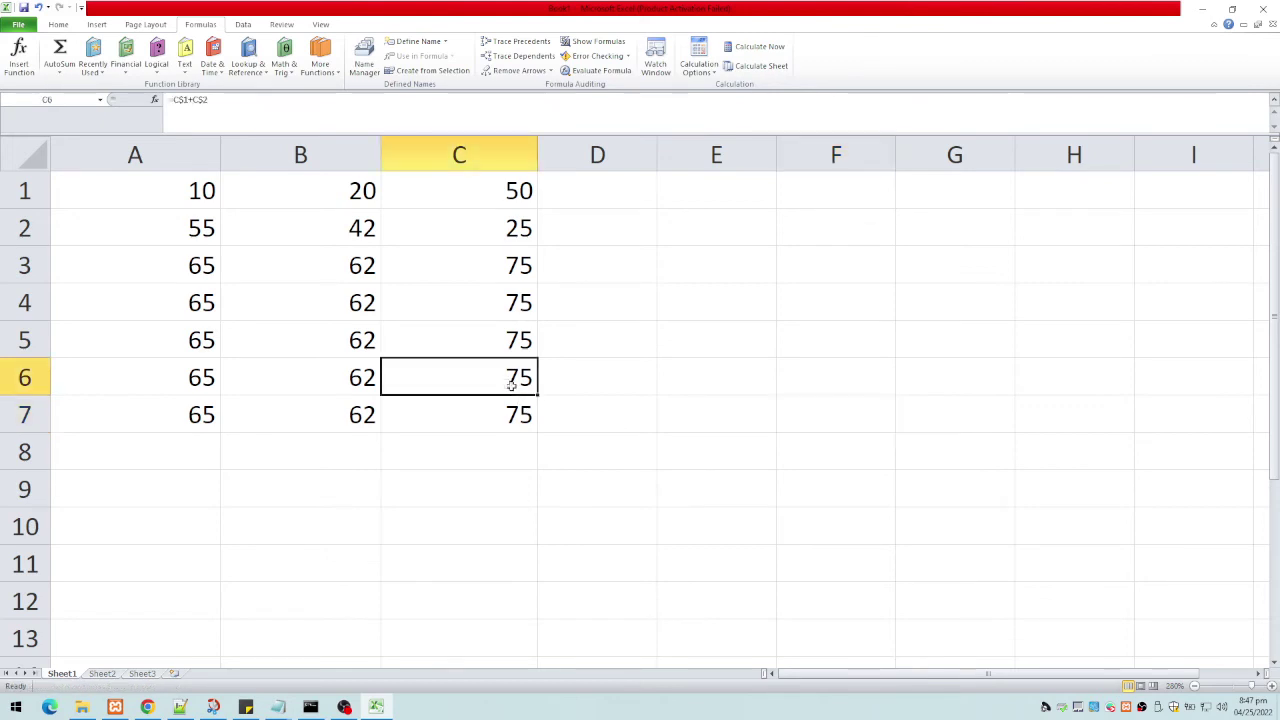
pyautogui.hotkey('ctrl', 'c')
pyautogui.click(838, 381)
pyautogui.hotkey('ctrl', 'v')
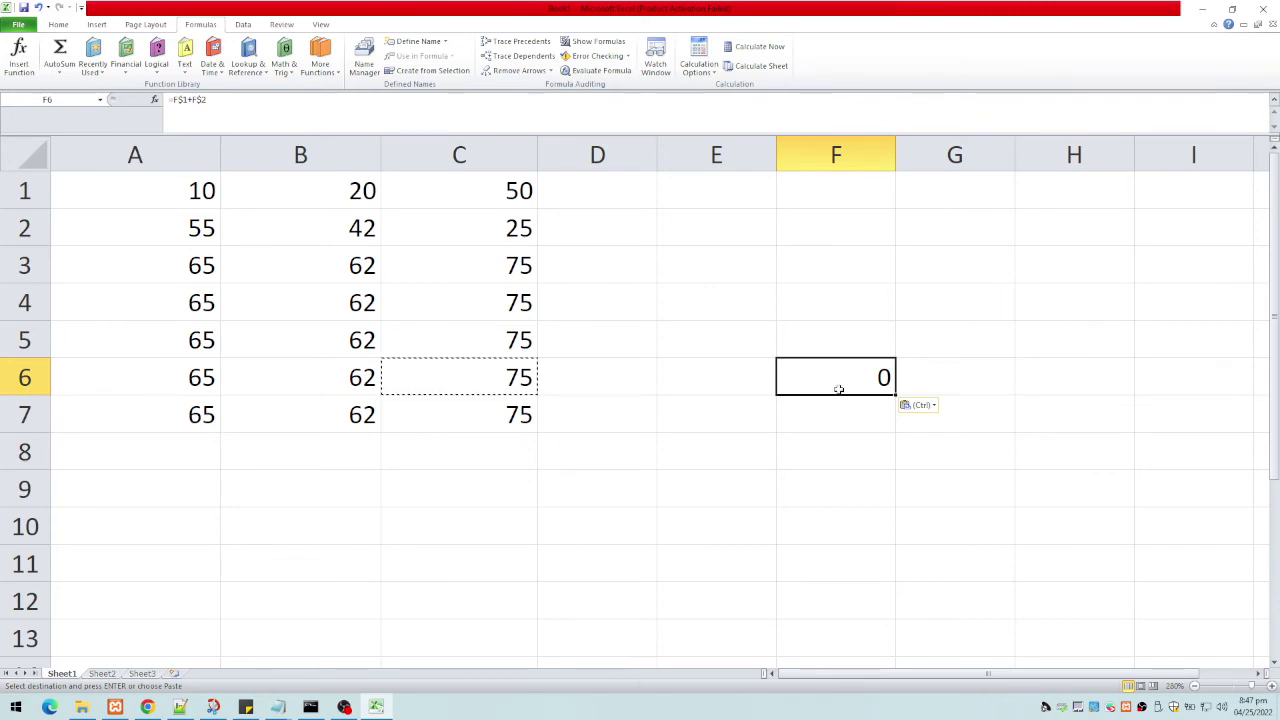
pyautogui.doubleClick(838, 385)
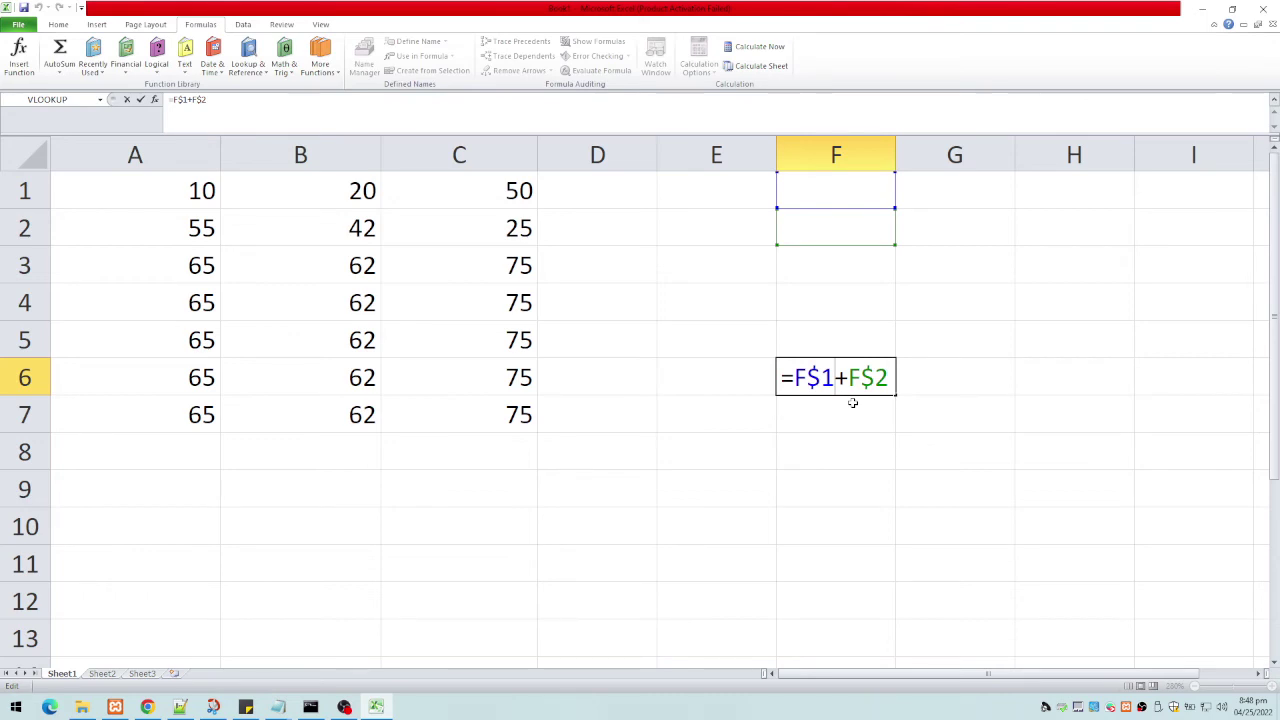
pyautogui.click(135, 182)
pyautogui.moveTo(135, 182); pyautogui.dragTo(850, 415)
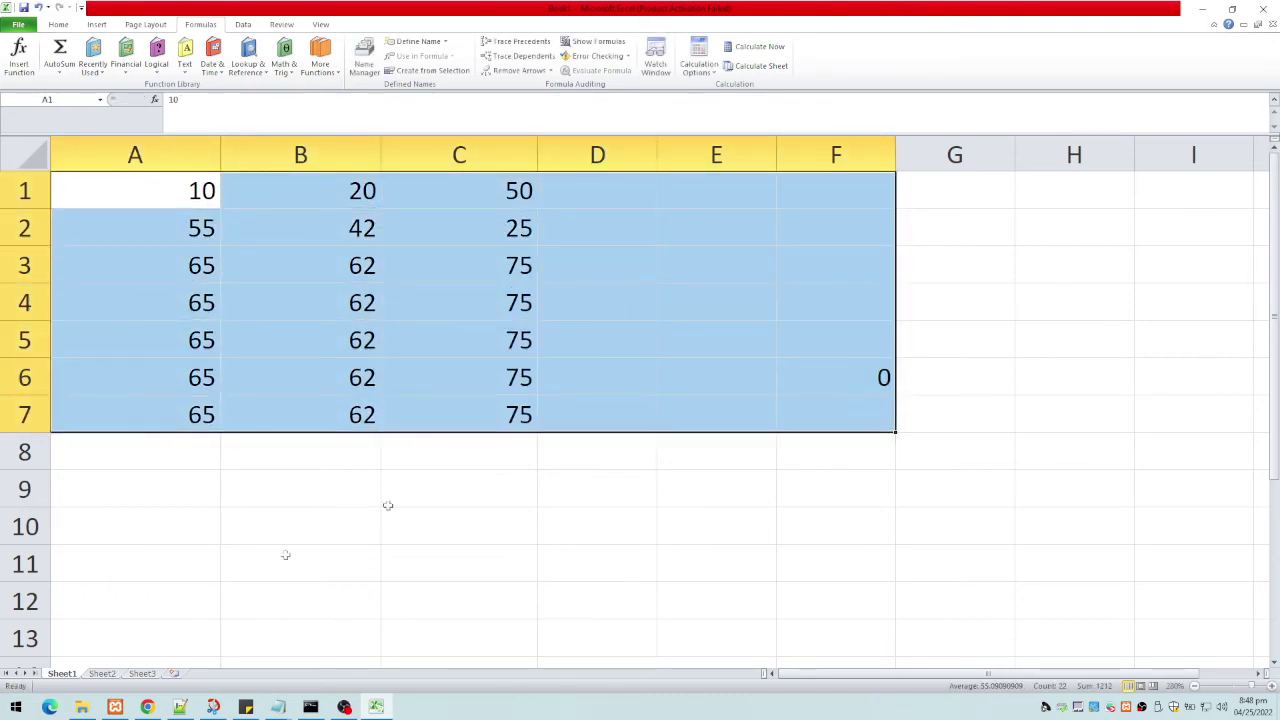
# Switch to Sheet2, set the zoom to 250% and enter 1 in A1.
pyautogui.click(108, 675)
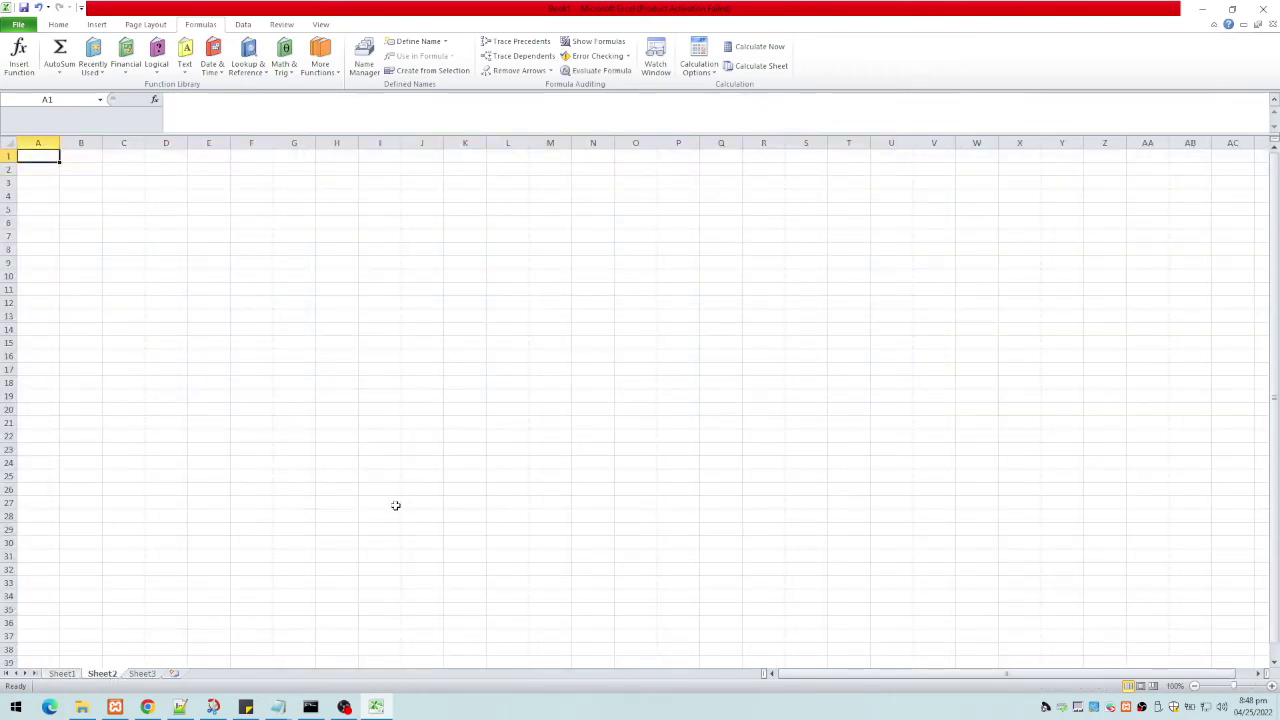
pyautogui.scroll(7, 395, 505)
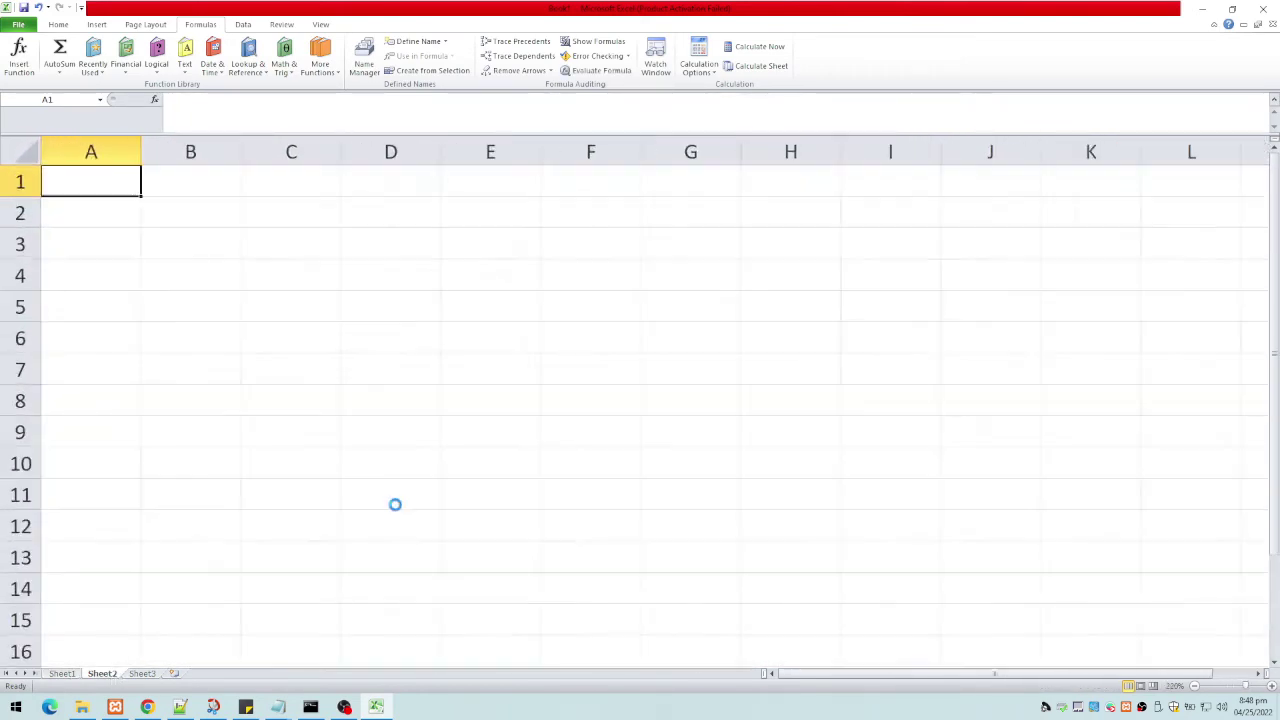
pyautogui.scroll(2, 395, 505)
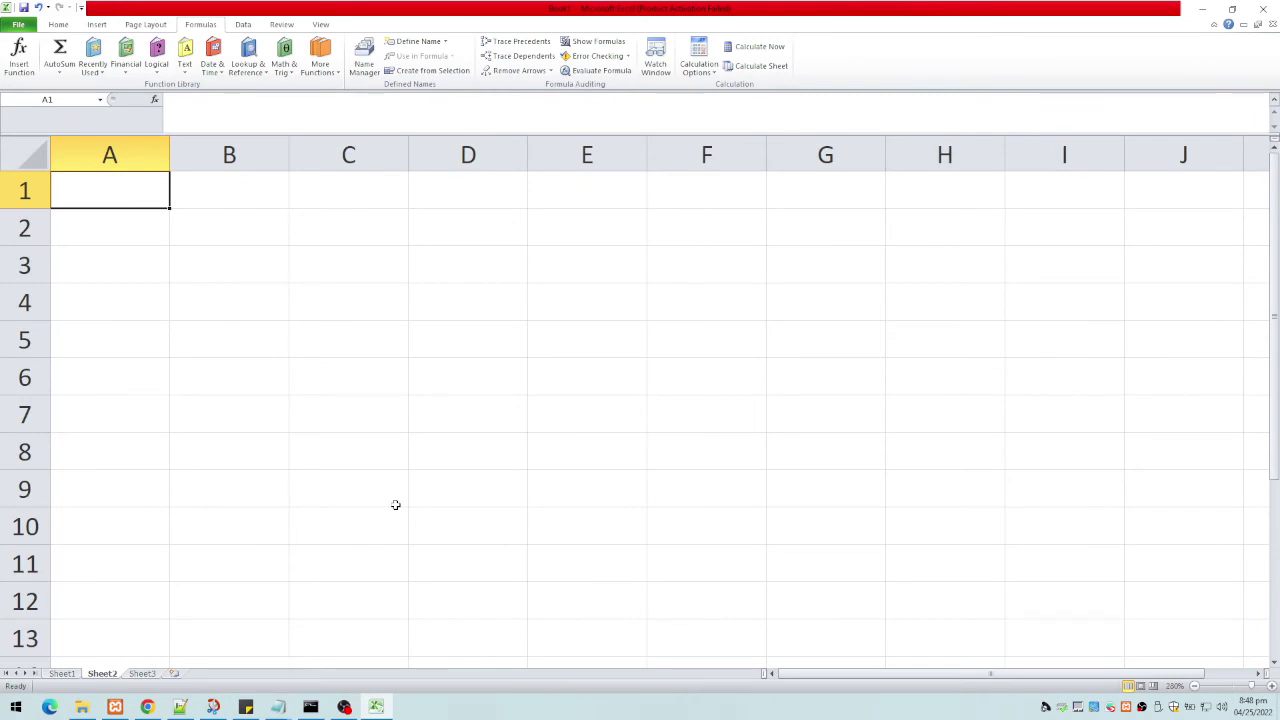
pyautogui.scroll(-1, 395, 505)
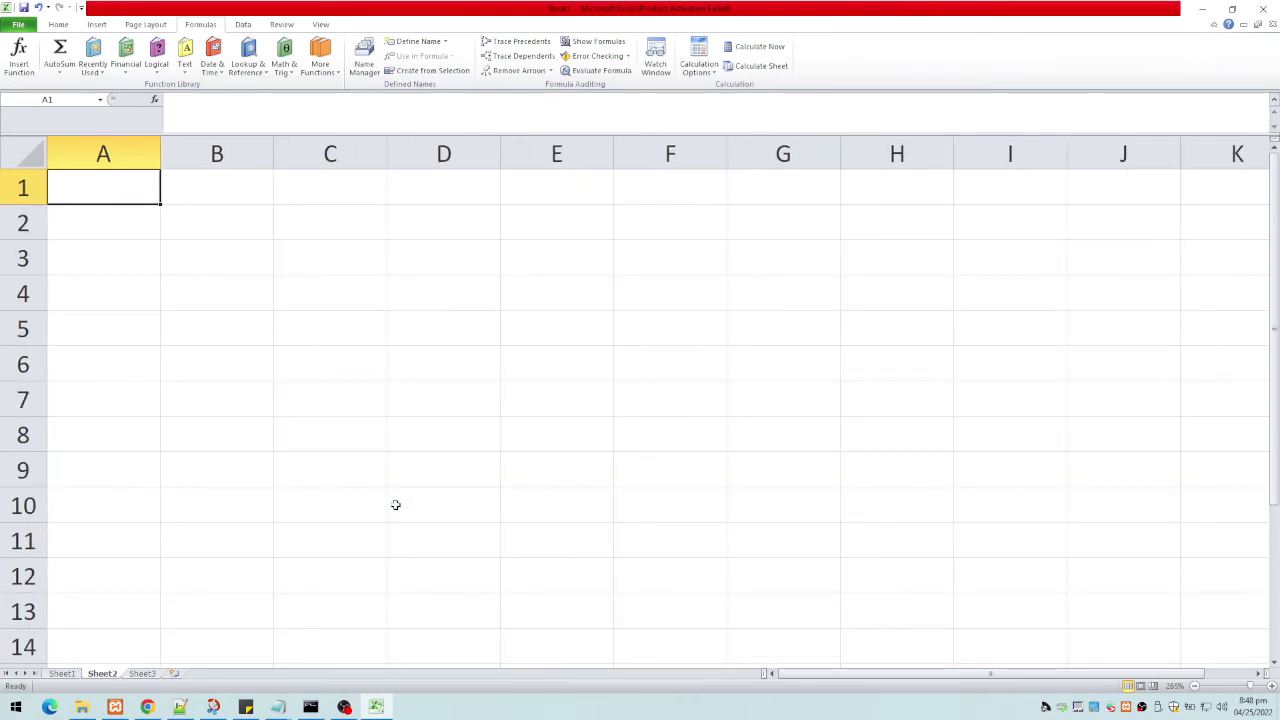
pyautogui.scroll(-1, 395, 505)
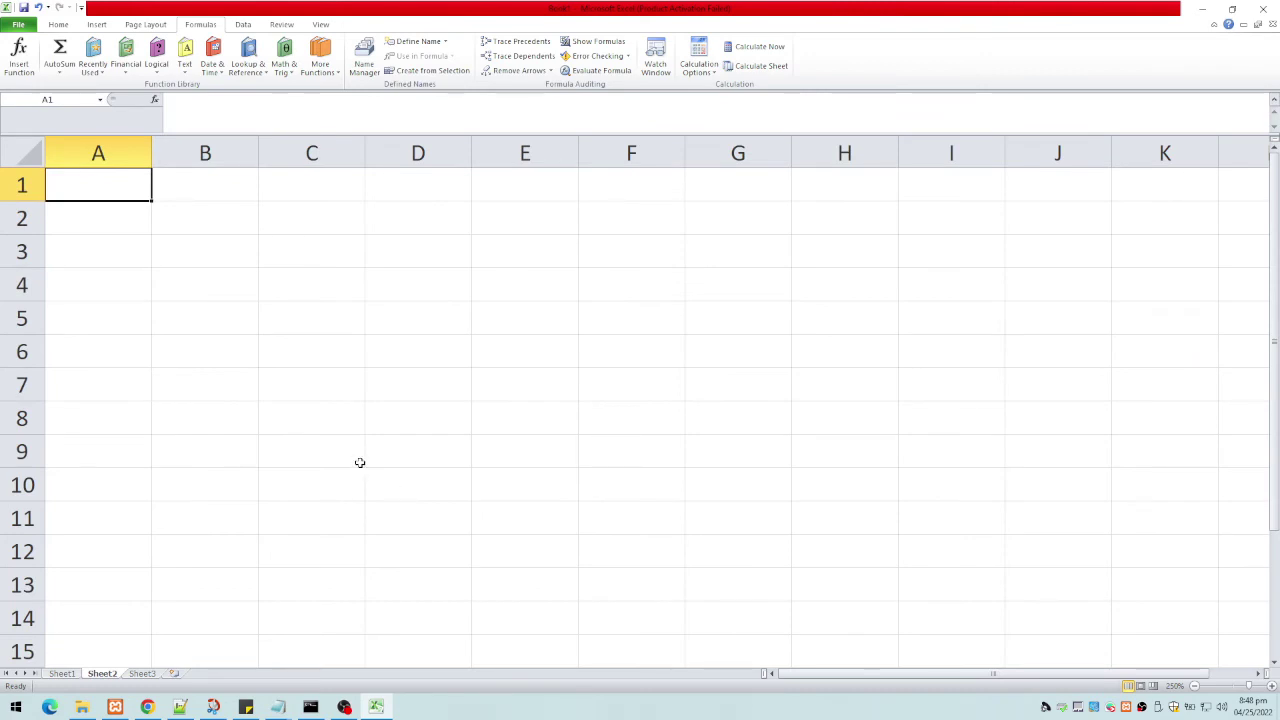
pyautogui.write('1')
pyautogui.press('Tab')
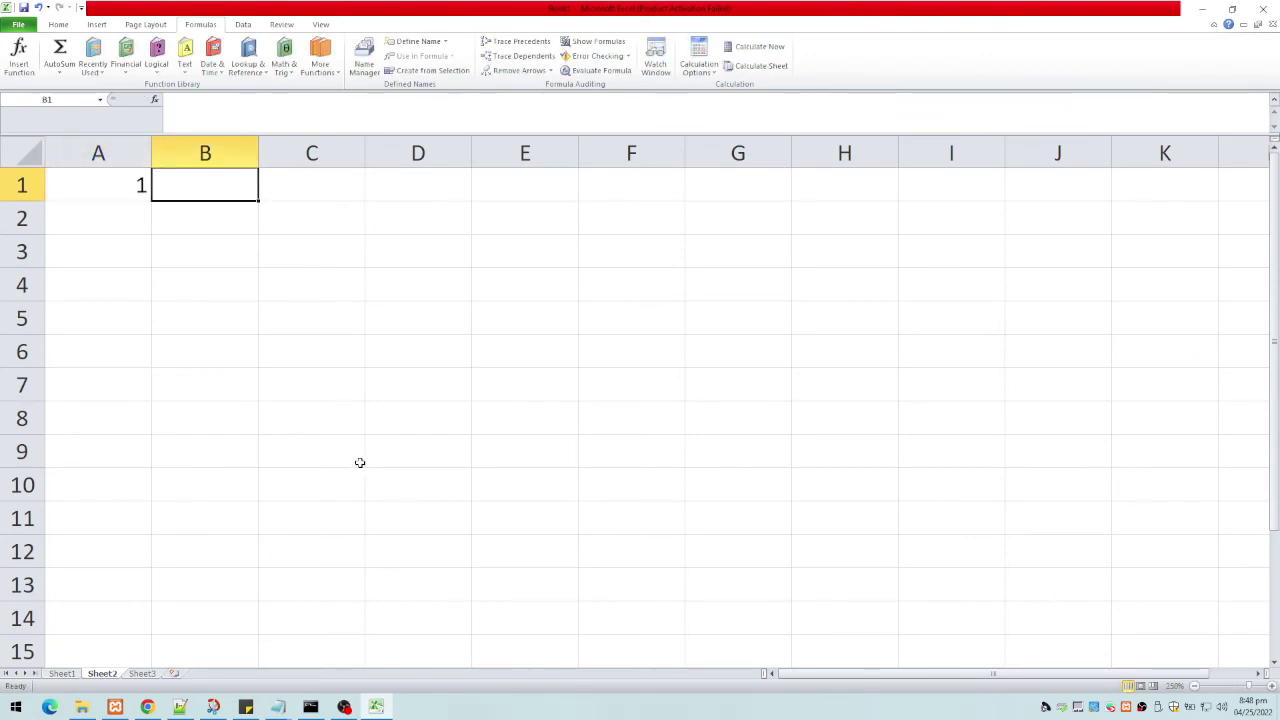
# Fill A1 across to J1 as a number series from 1 to 10.
pyautogui.click(108, 189)
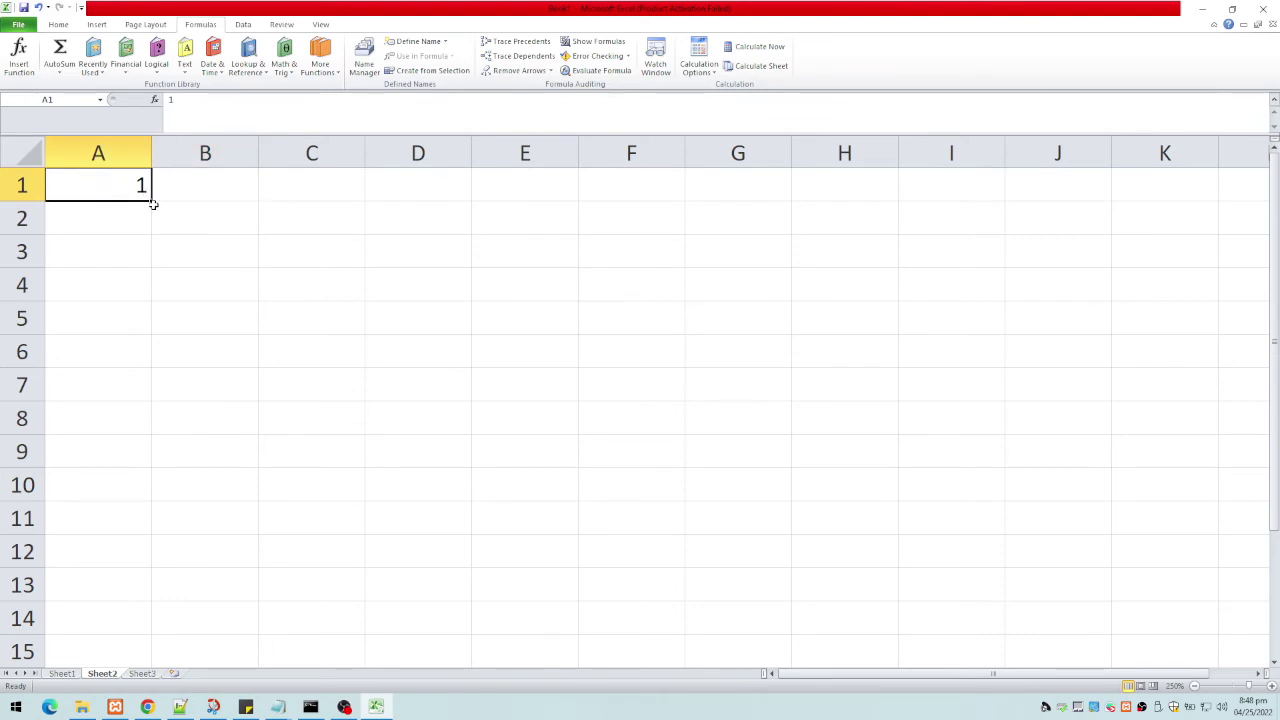
pyautogui.moveTo(151, 200); pyautogui.dragTo(1080, 202)
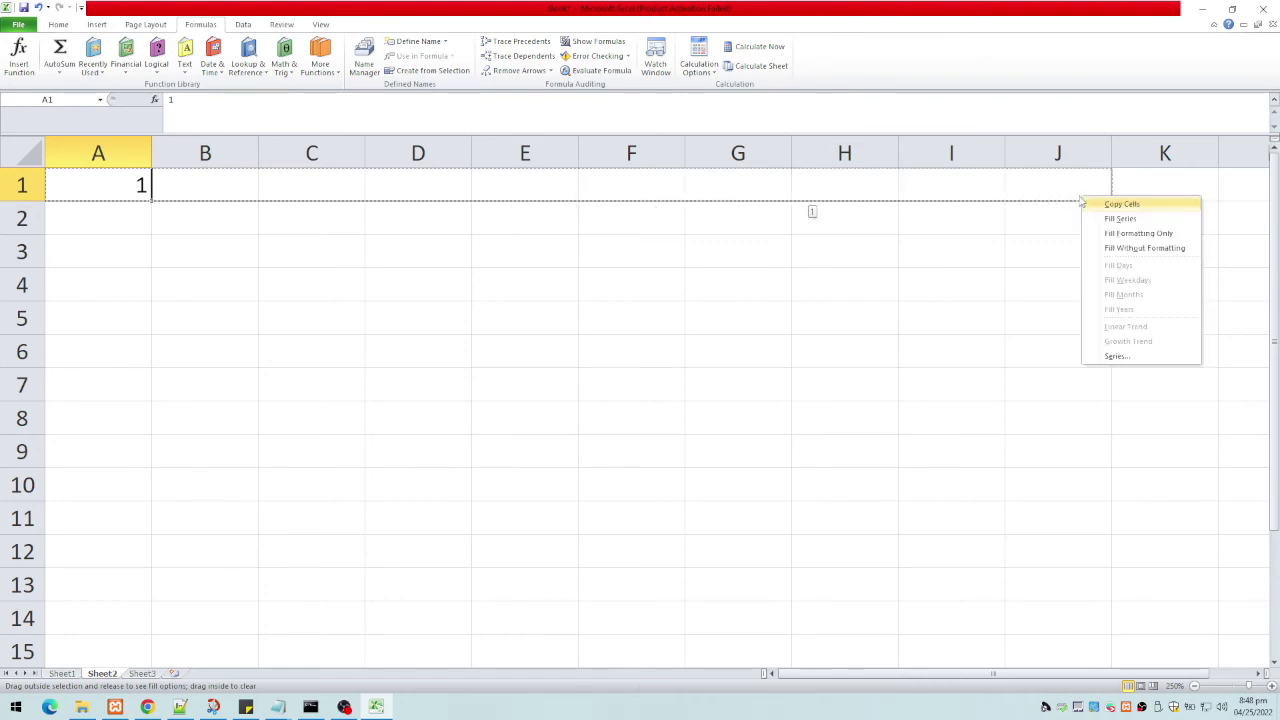
pyautogui.click(1121, 218)
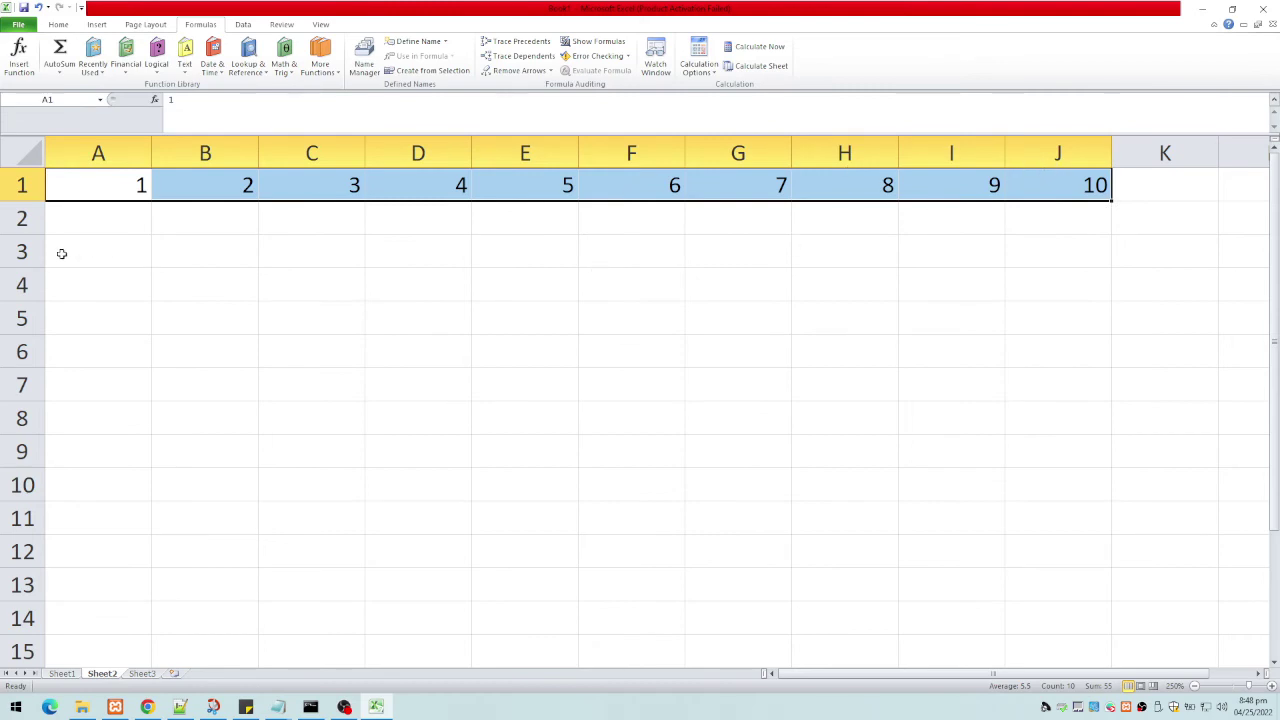
# Fill A1 down to A10 as a number series from 1 to 10.
pyautogui.click(124, 190)
pyautogui.moveTo(153, 202); pyautogui.dragTo(133, 495)
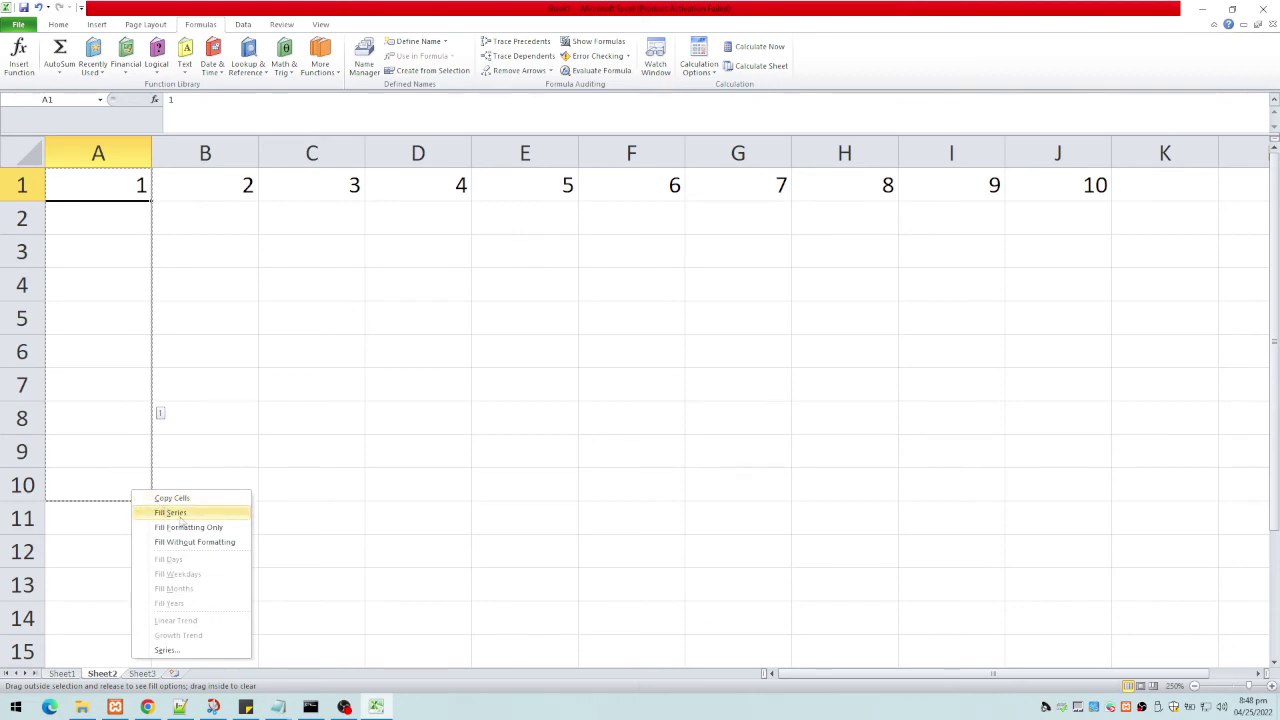
pyautogui.click(172, 513)
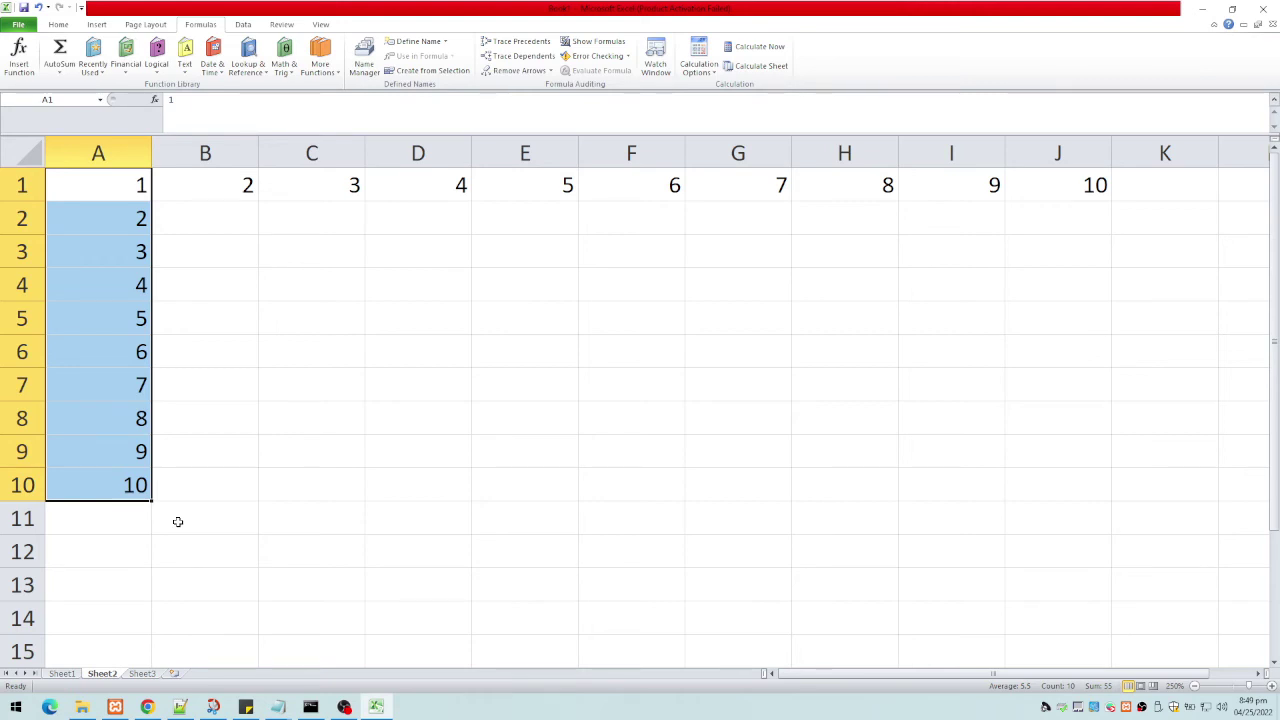
# Enter the formula =a2 * b1 in cell B2 to multiply the row and column numbers.
pyautogui.click(199, 218)
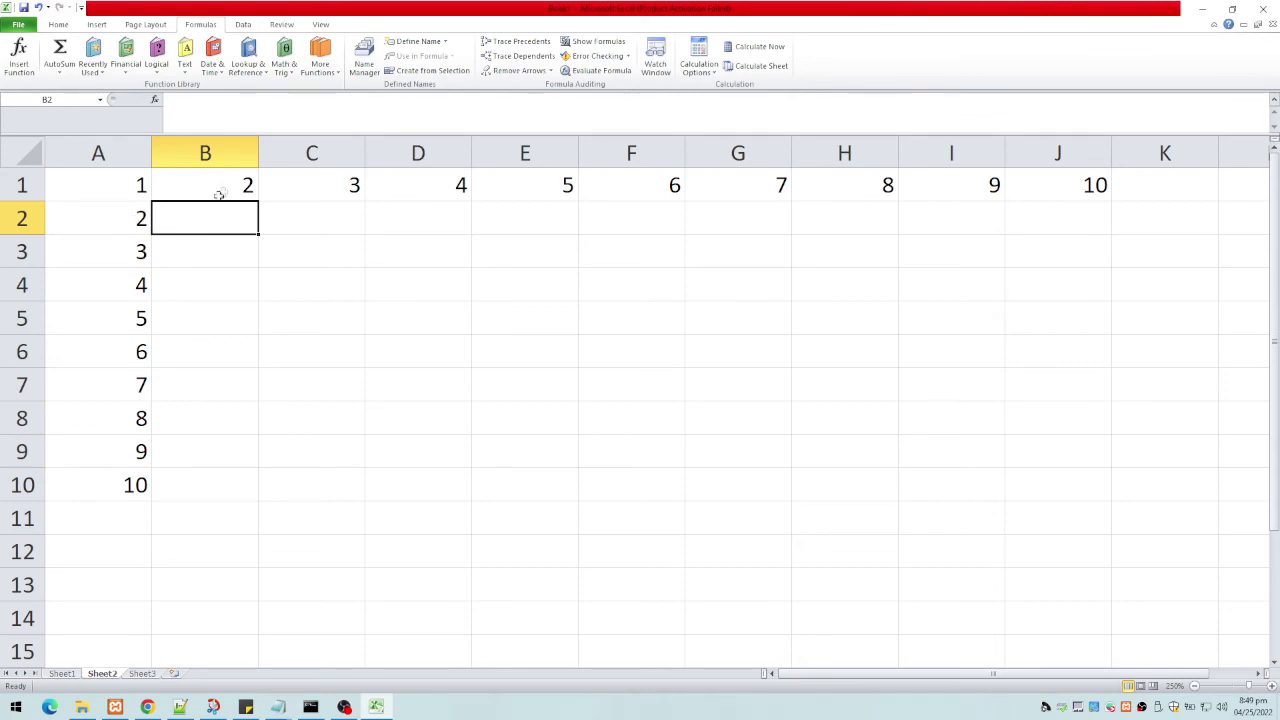
pyautogui.click(286, 216)
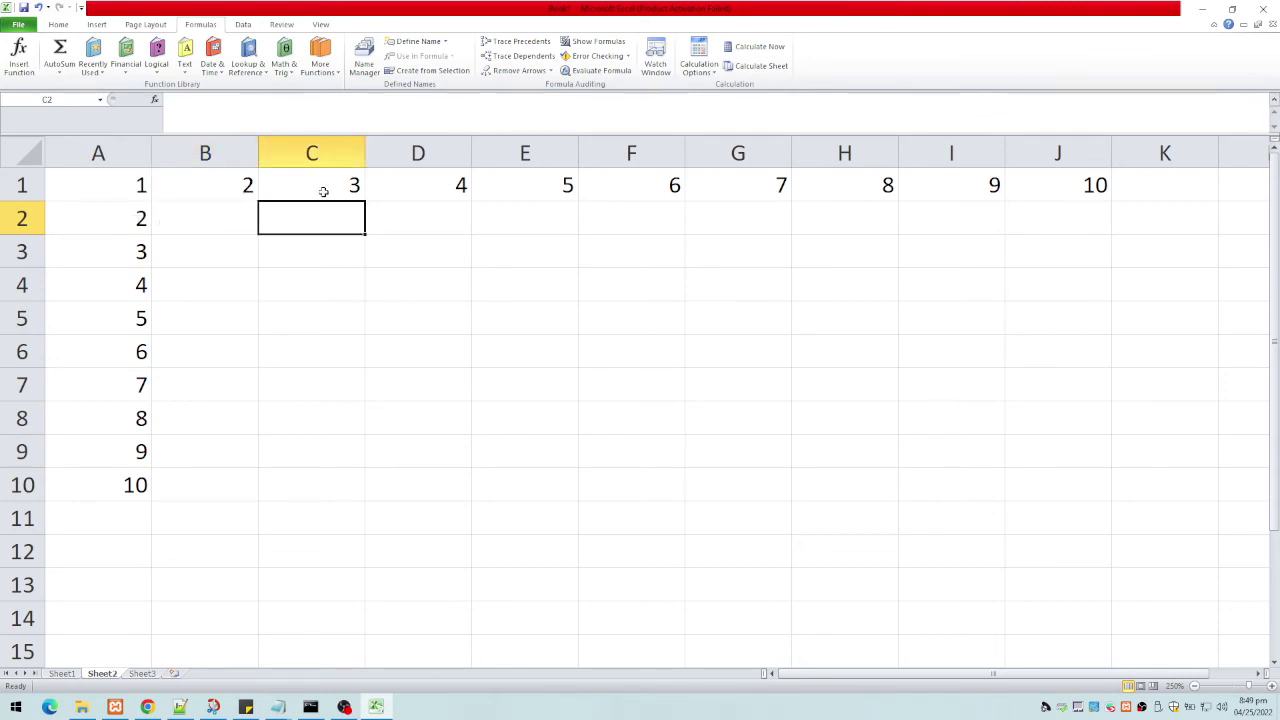
pyautogui.click(303, 285)
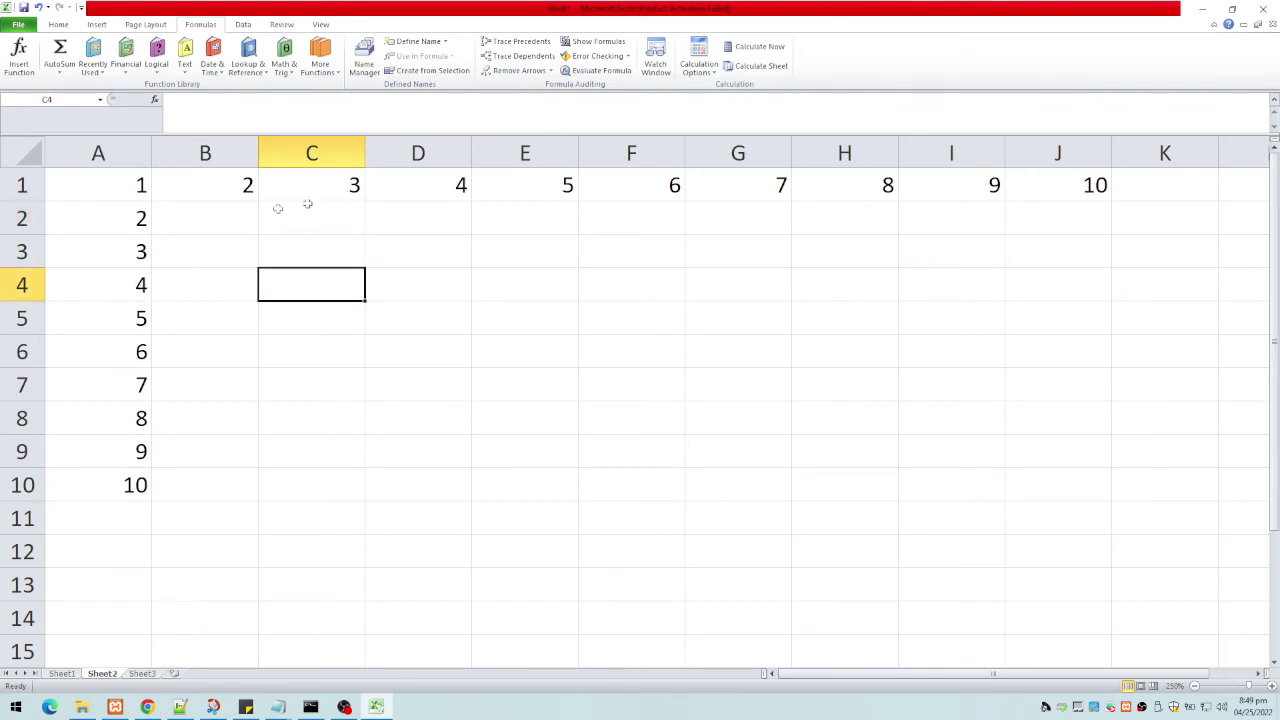
pyautogui.click(207, 219)
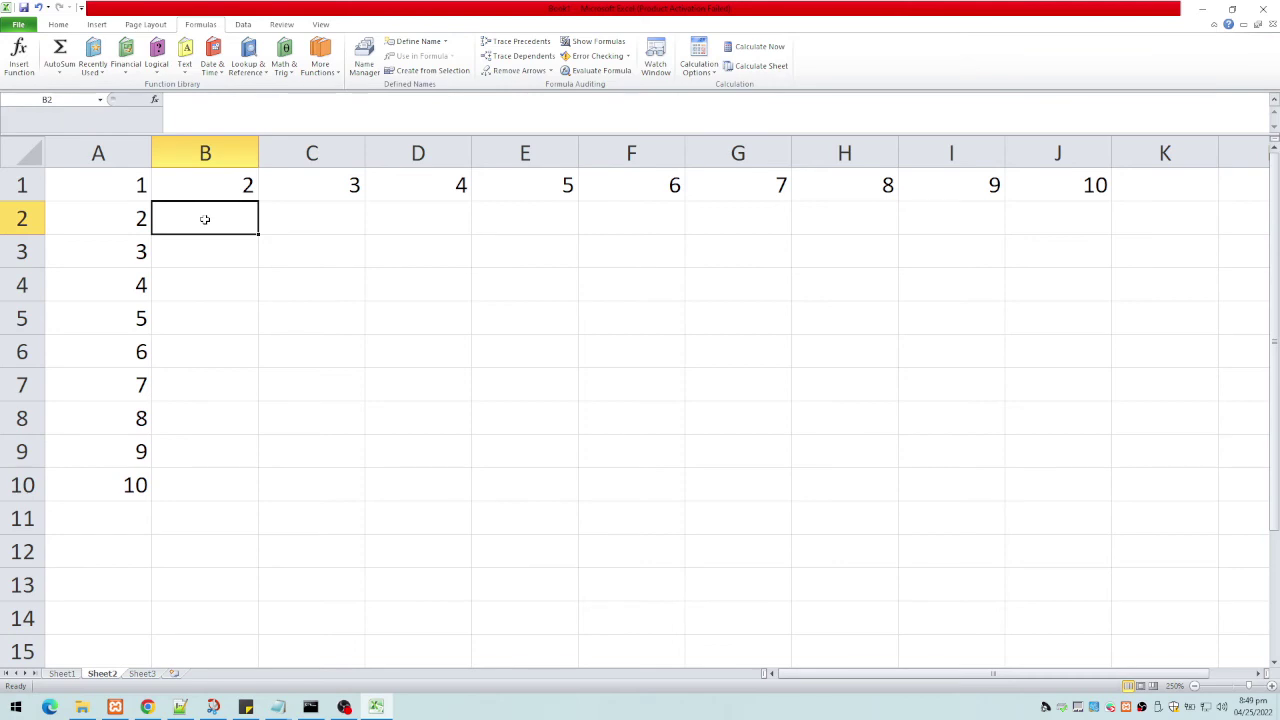
pyautogui.write('=')
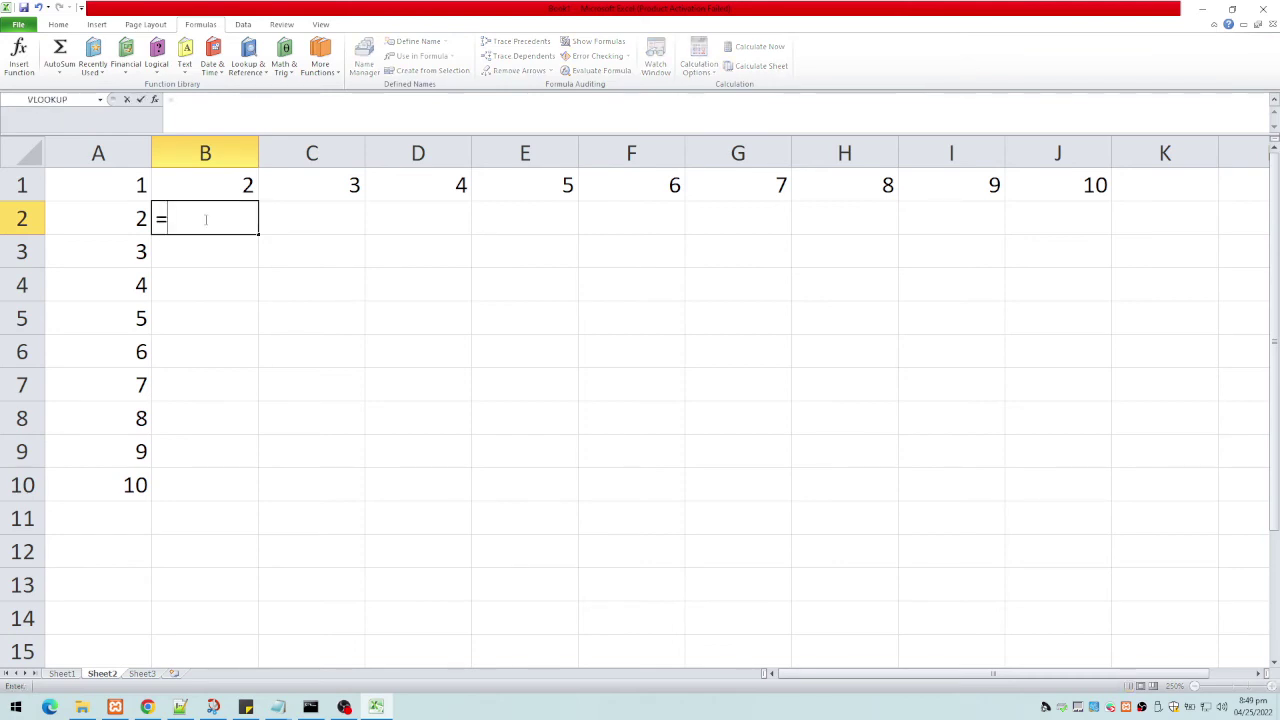
pyautogui.write('a2')
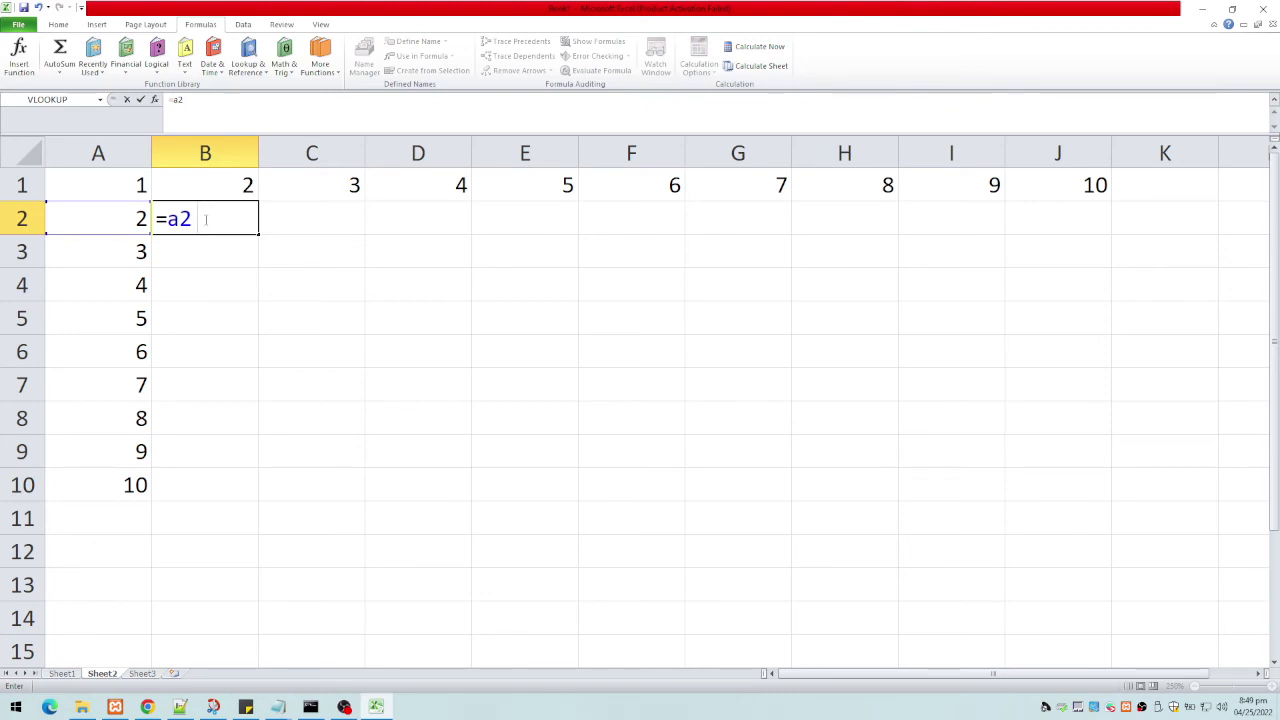
pyautogui.write(' * b1')
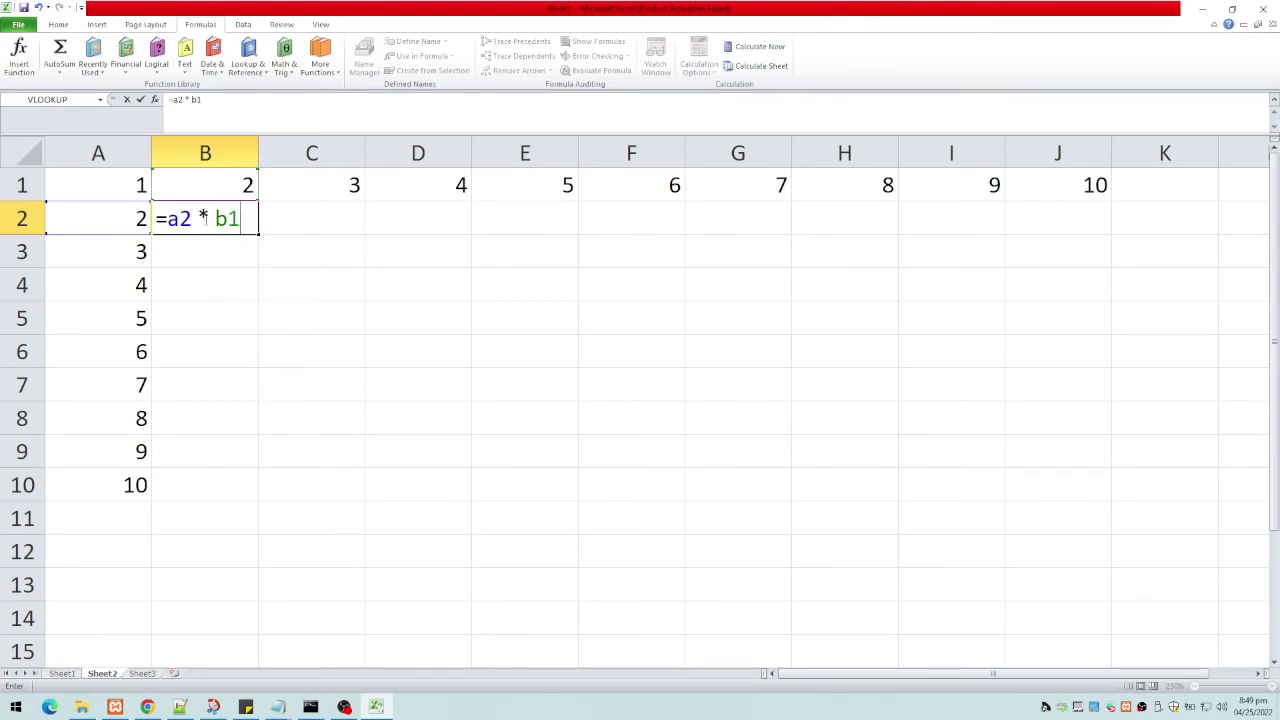
pyautogui.press('Return')
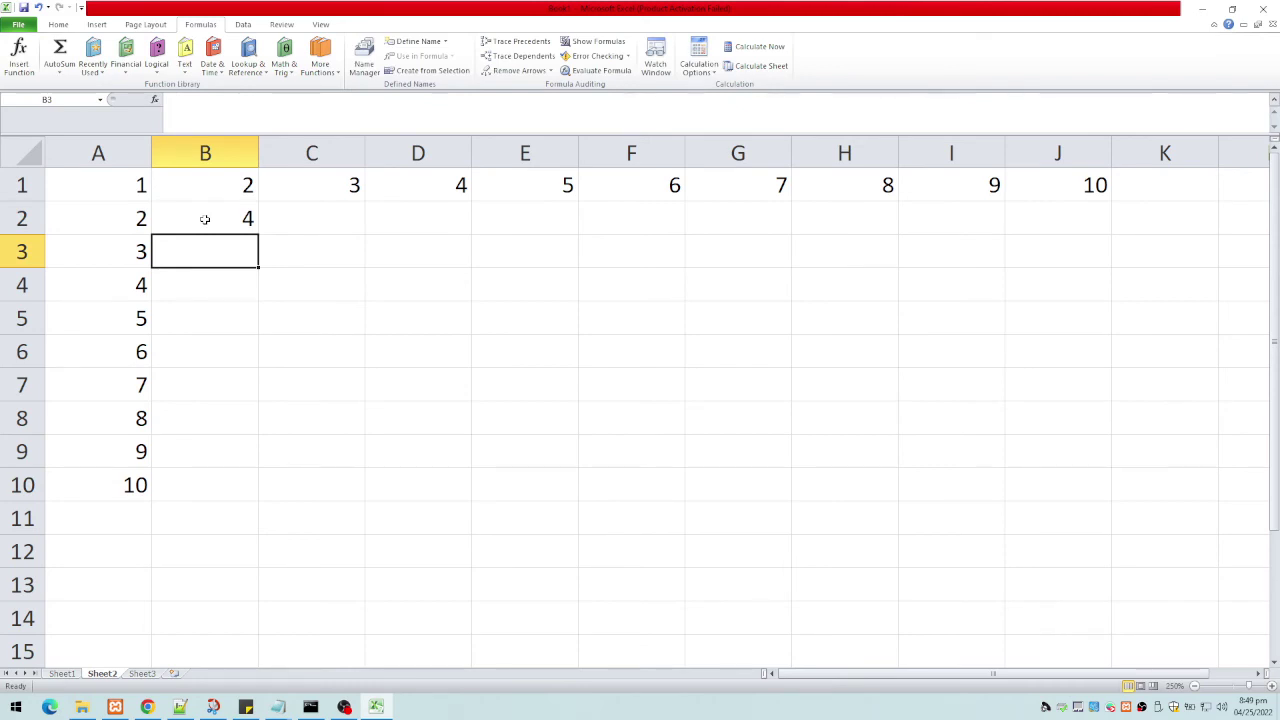
# Enter the formula =a3 * b1 in cell B3.
pyautogui.write('=')
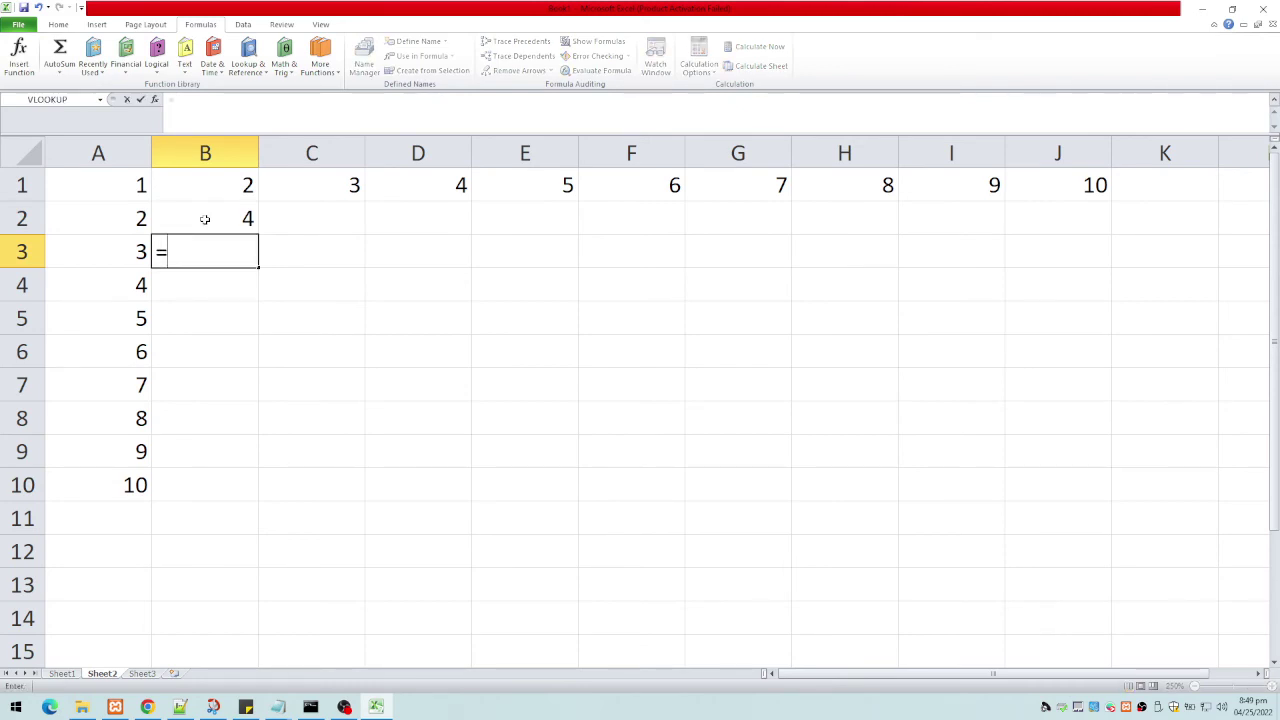
pyautogui.write('a3')
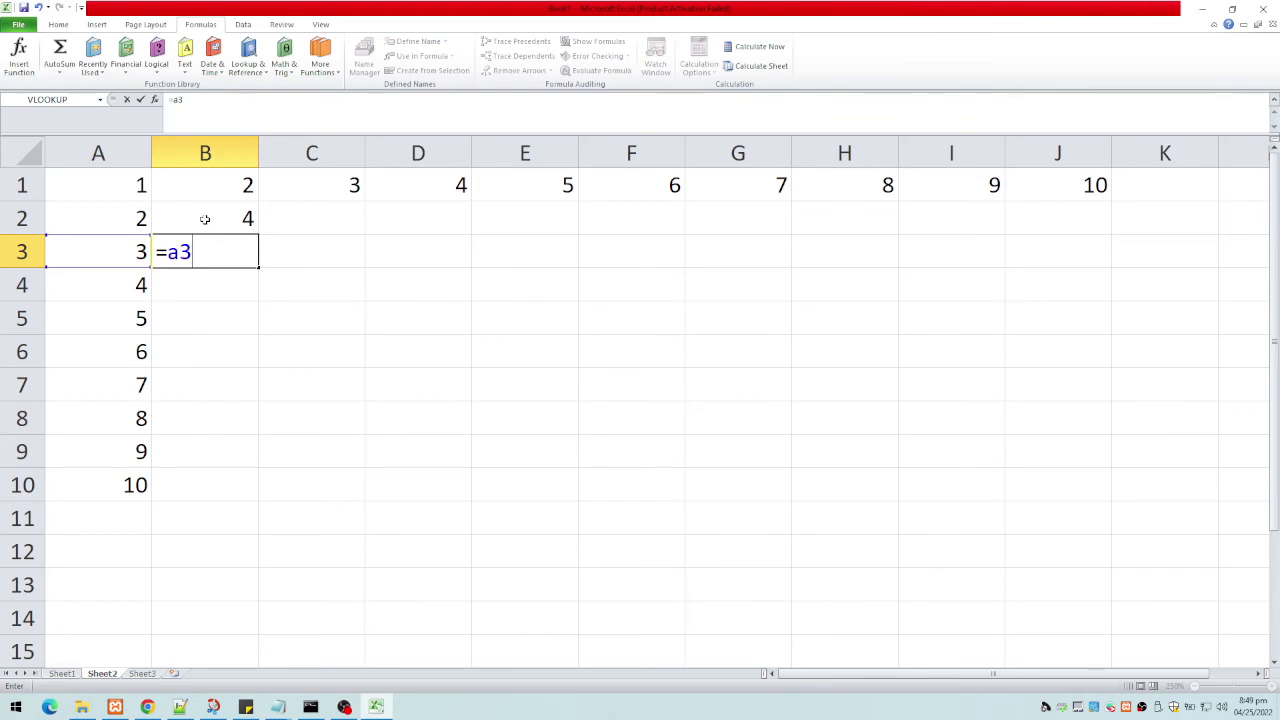
pyautogui.write(' * b1')
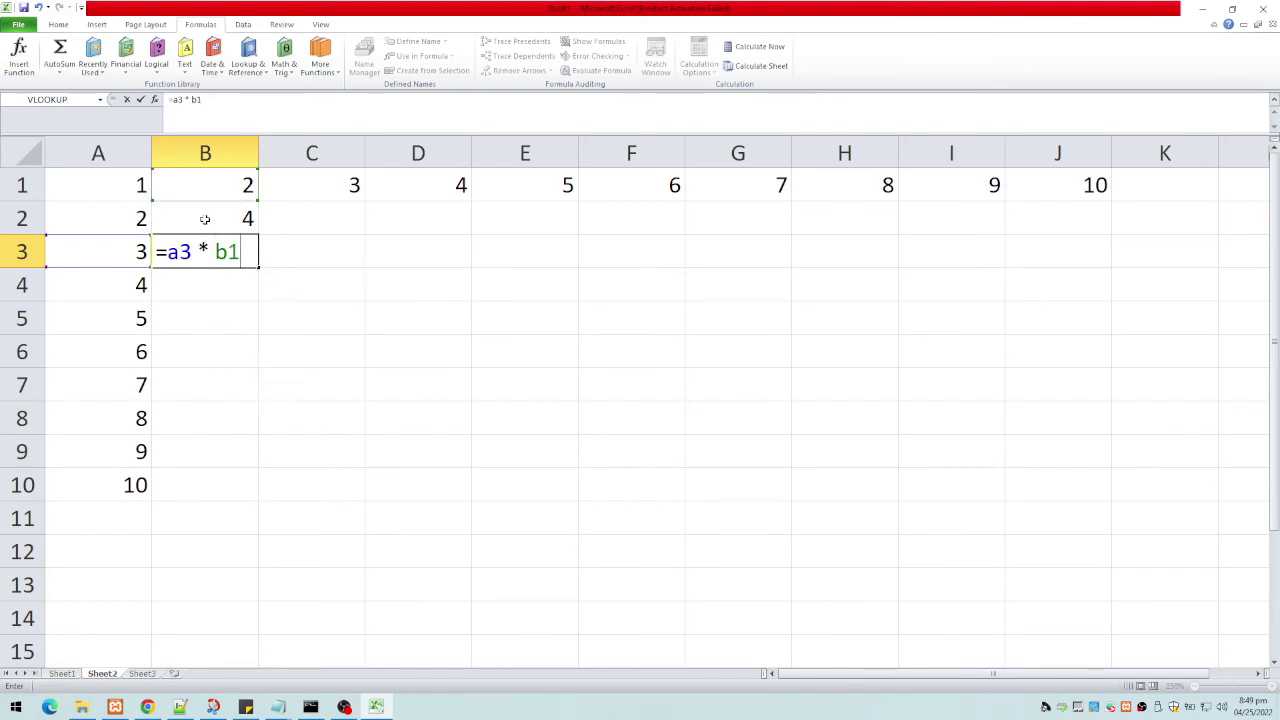
pyautogui.press('Return')
# Enter the formula =a2 * c1 in cell C2.
pyautogui.click(204, 219)
pyautogui.press('Right')
pyautogui.write('=a2')
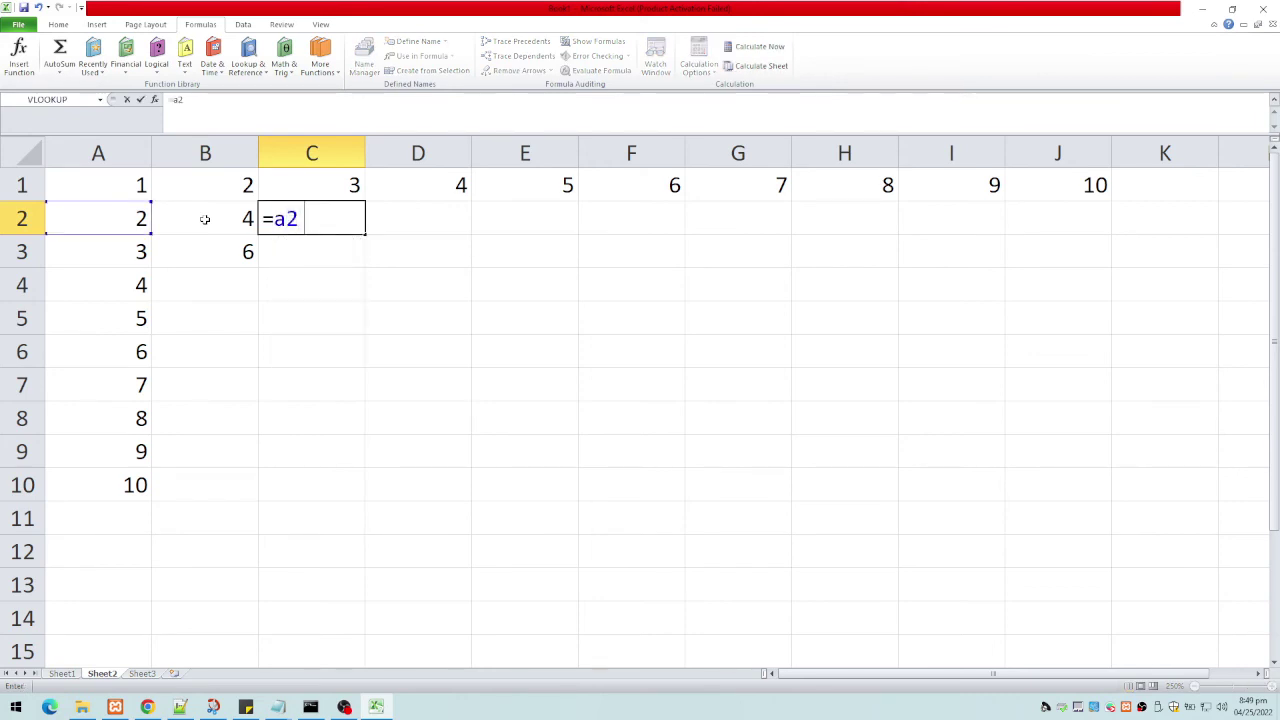
pyautogui.write(' * c1')
pyautogui.press('Return')
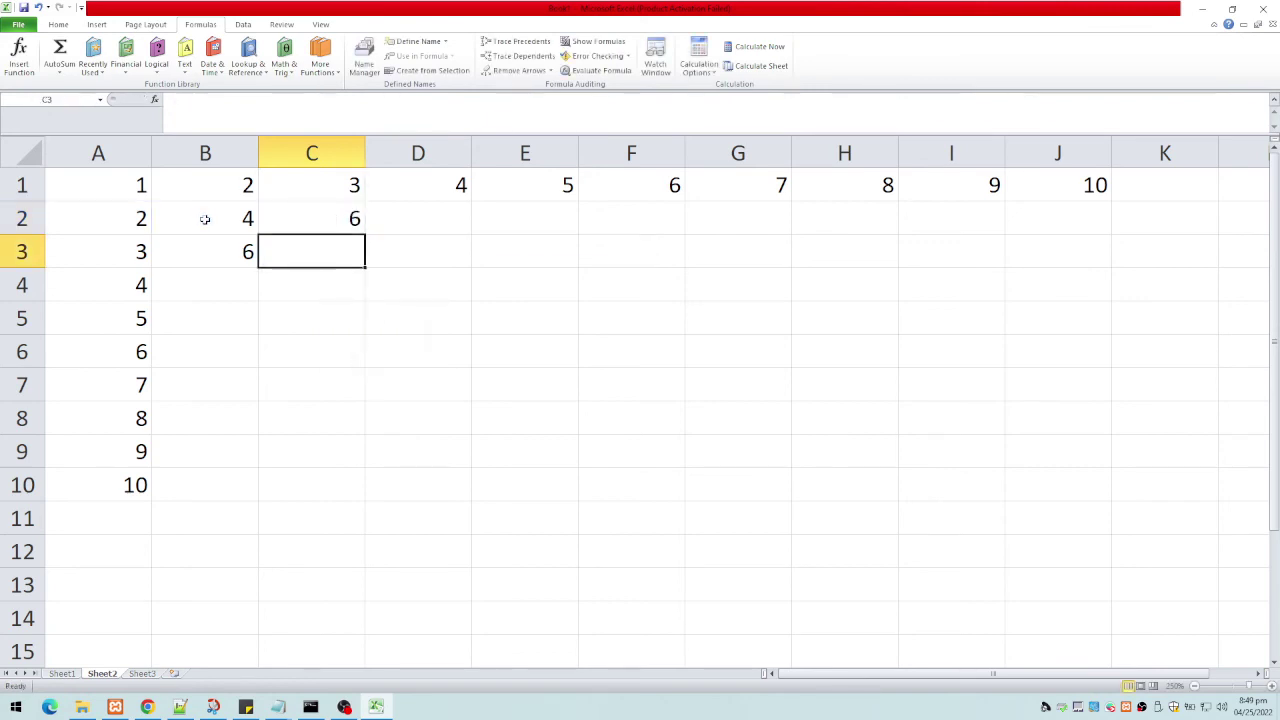
# Examine the row and column numbers that the product cells in B2:C3 refer to, ending on C3.
pyautogui.press('Up')
pyautogui.press('Left')
pyautogui.press('Left')
pyautogui.press('Up')
pyautogui.press('Right')
pyautogui.press('Down')
pyautogui.press('Down')
pyautogui.press('Left')
pyautogui.press('Right')
pyautogui.press('Up')
pyautogui.press('Up')
pyautogui.press('Down')
pyautogui.press('Down')
pyautogui.press('Left')
pyautogui.press('Right')
pyautogui.press('Left')
pyautogui.press('Up')
pyautogui.press('Right')
pyautogui.press('Right')
pyautogui.press('Up')
pyautogui.press('Down')
pyautogui.press('Down')
# Enter the formula =a3+c1 in cell C3.
pyautogui.write('=a3')
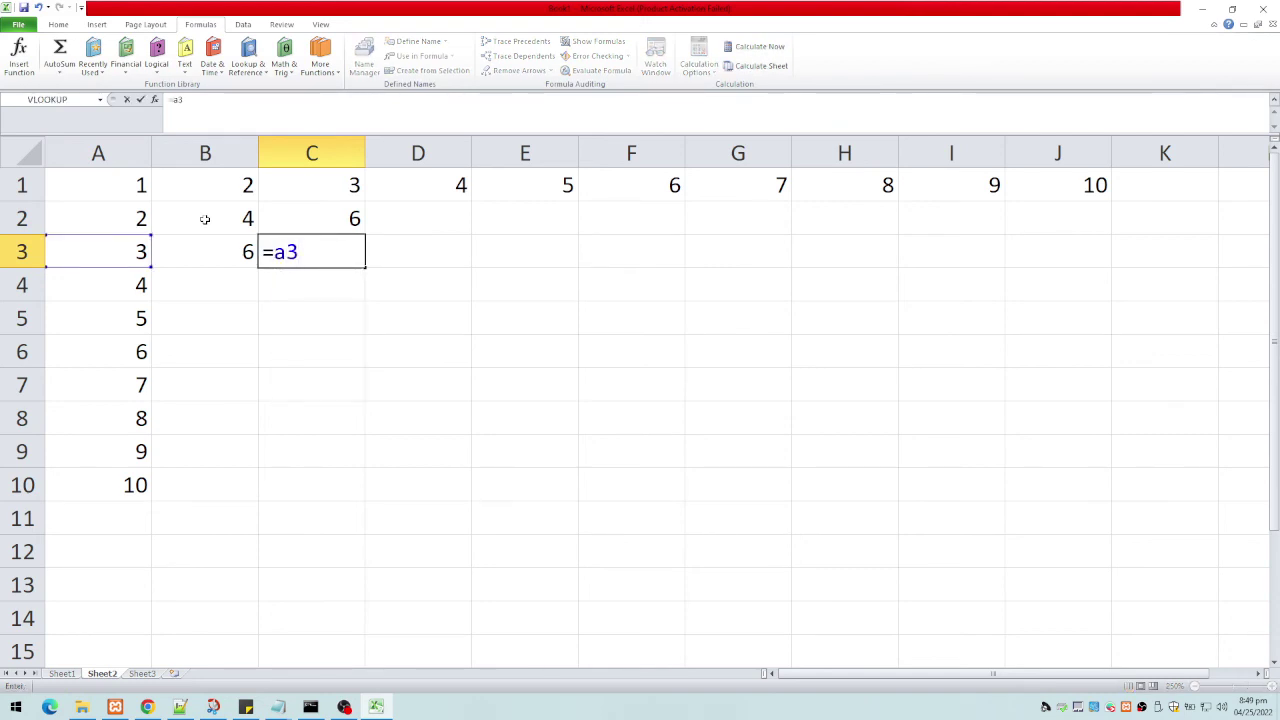
pyautogui.write('+c1')
pyautogui.press('Return')
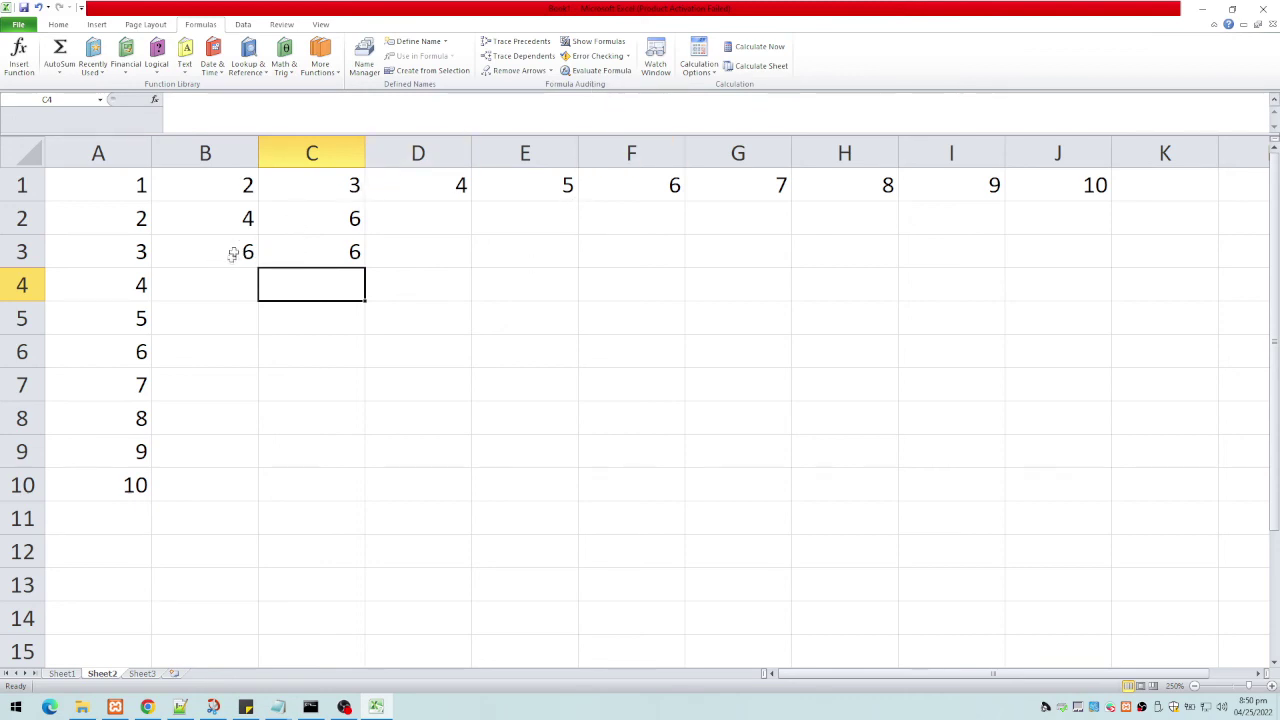
# Display the formulas in the sheet, compare the references in B2:C3, and return to showing values.
pyautogui.click(587, 43)
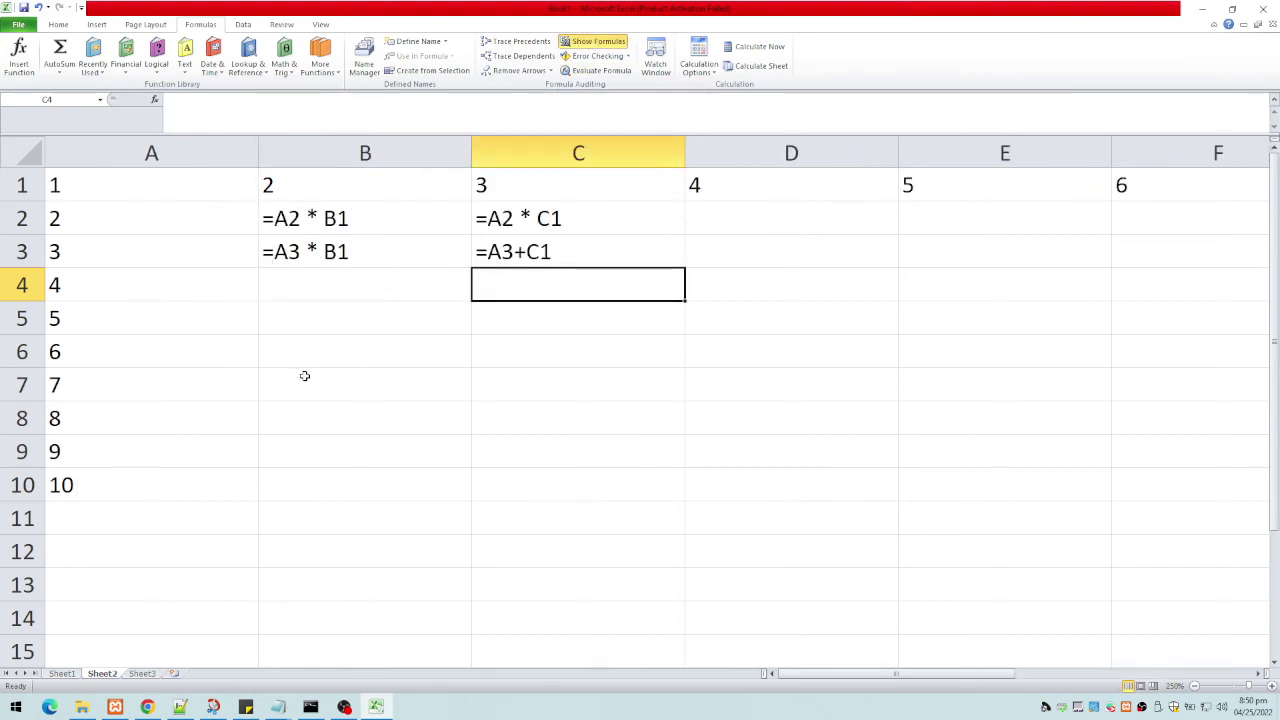
pyautogui.click(742, 226)
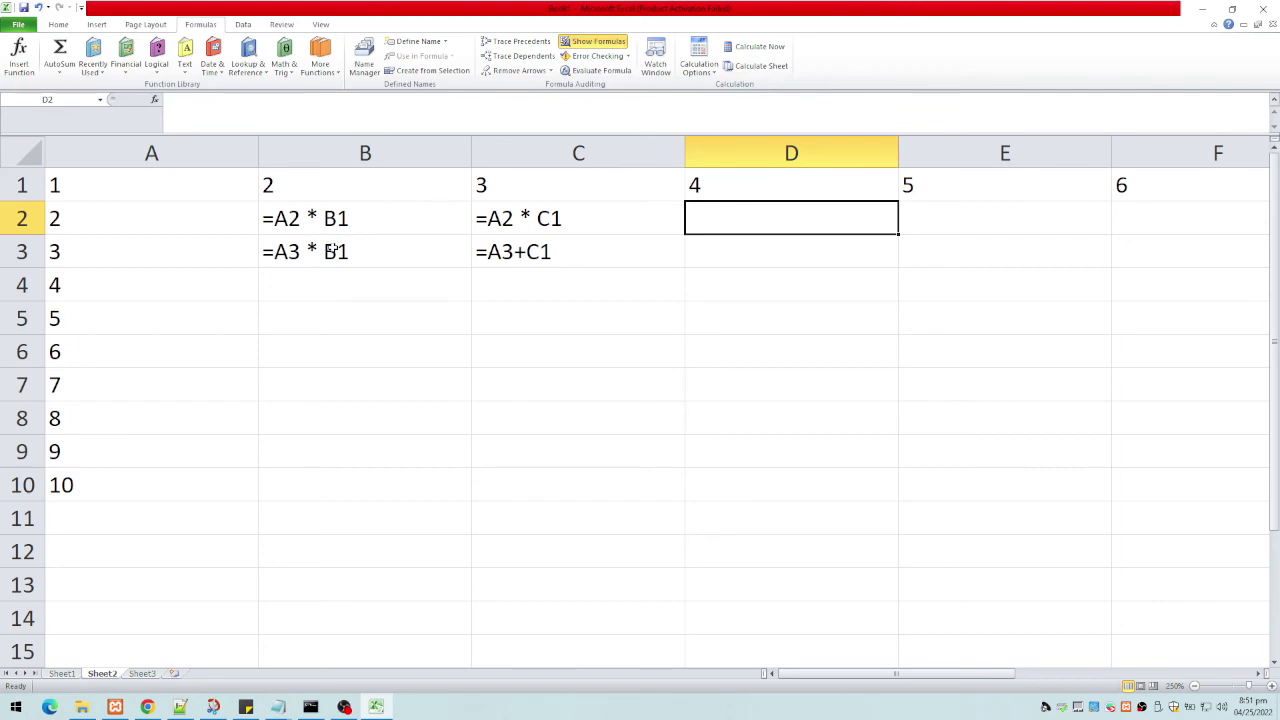
pyautogui.click(591, 43)
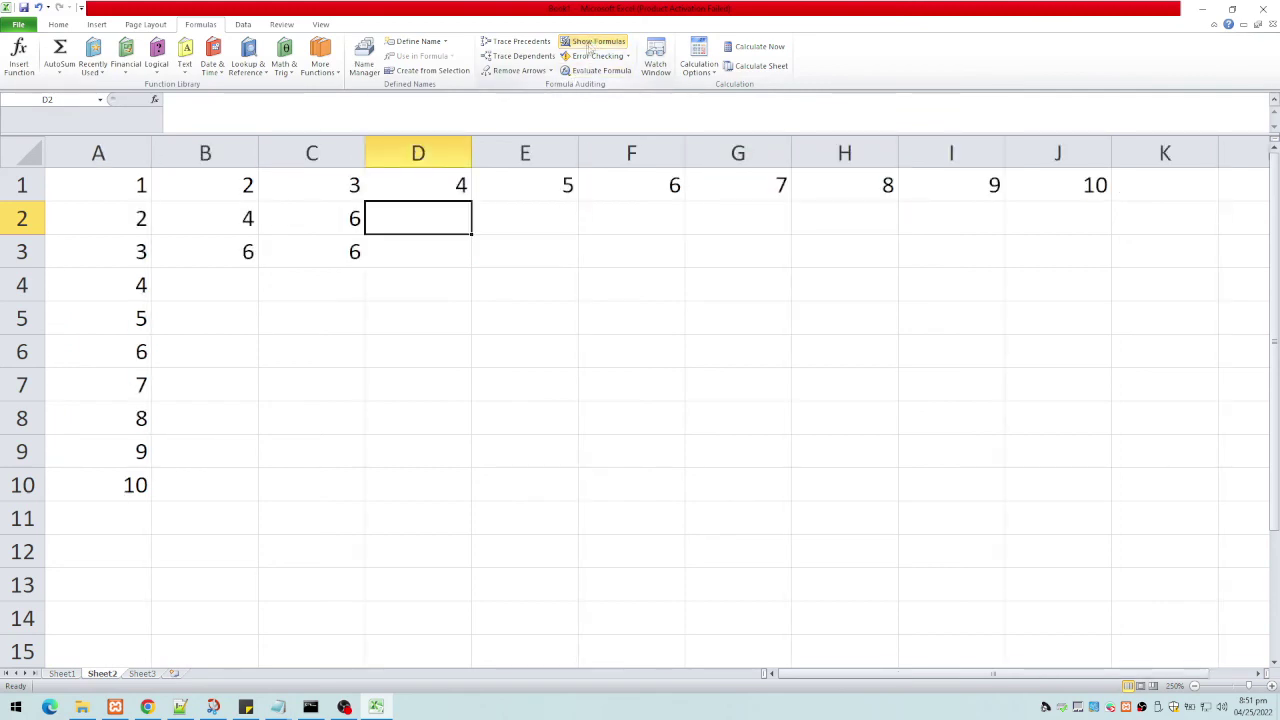
# Clear the formulas from cells B3, C3 and C2, keeping only the one in B2.
pyautogui.click(248, 248)
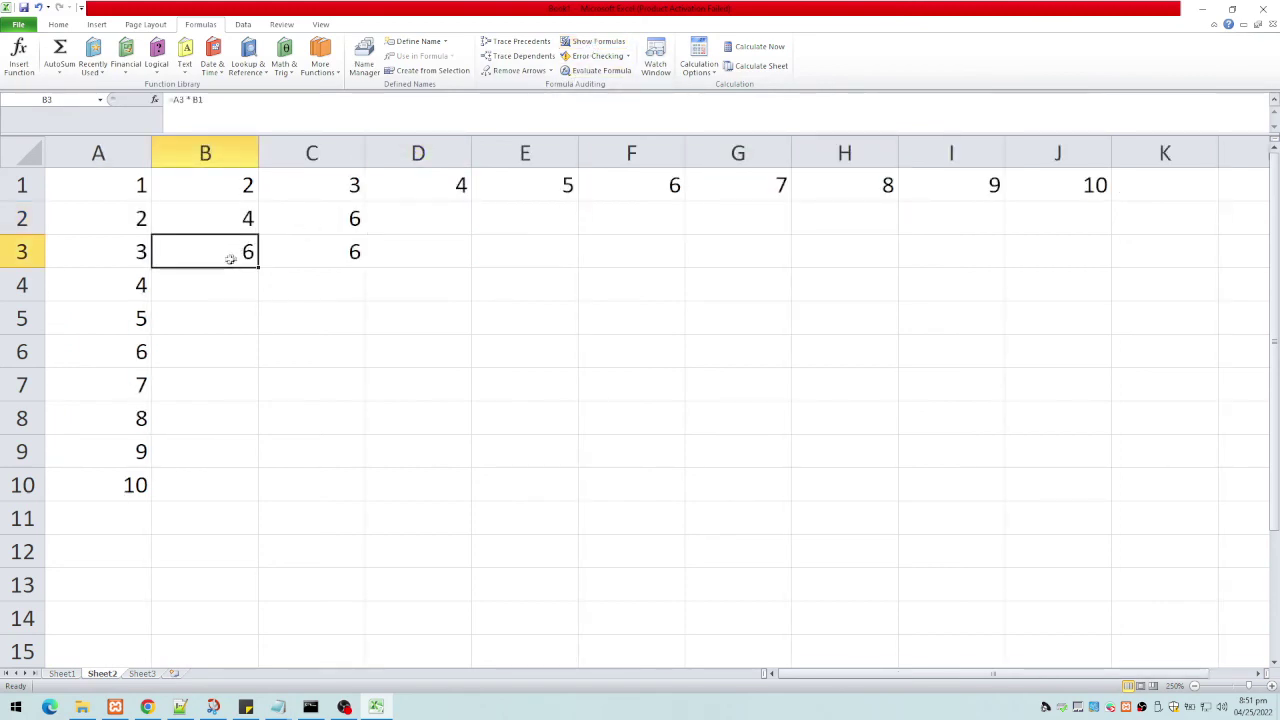
pyautogui.press('Delete')
pyautogui.click(352, 252)
pyautogui.press('Delete')
pyautogui.click(346, 223)
pyautogui.press('Delete')
# Change the formula in B2 to the mixed references =$A2 * B$1.
pyautogui.doubleClick(190, 228)
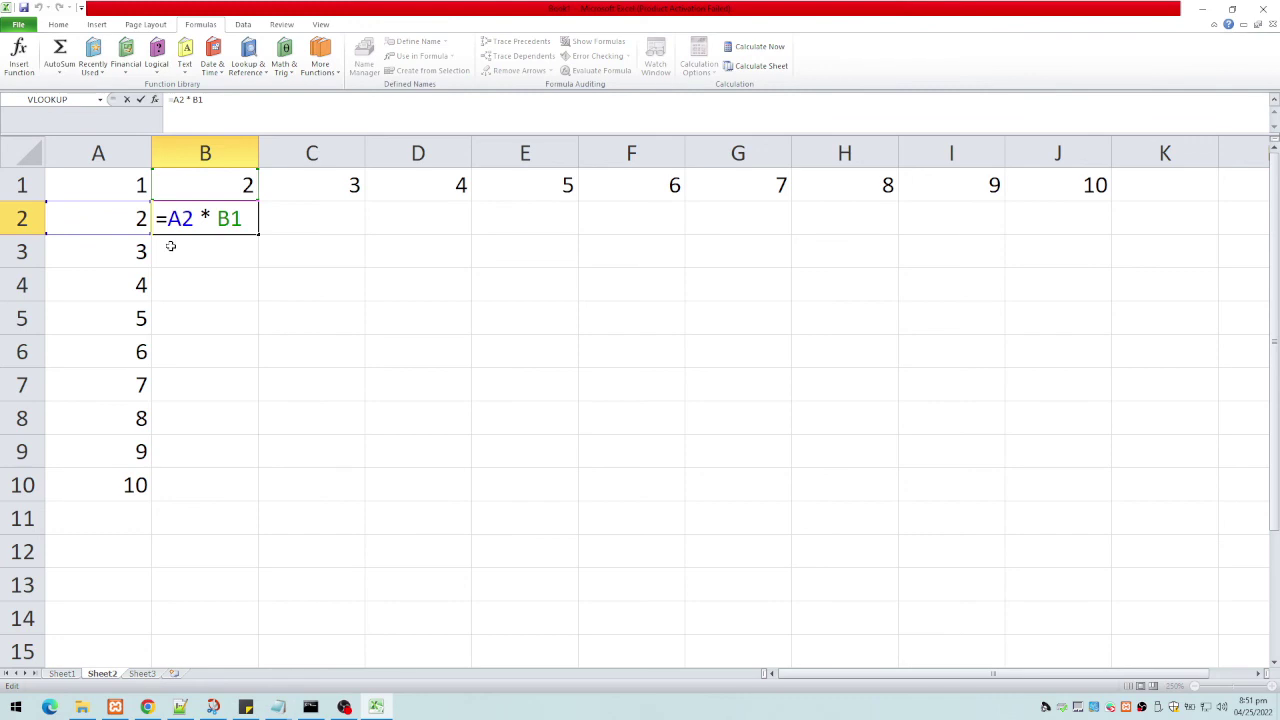
pyautogui.write('$')
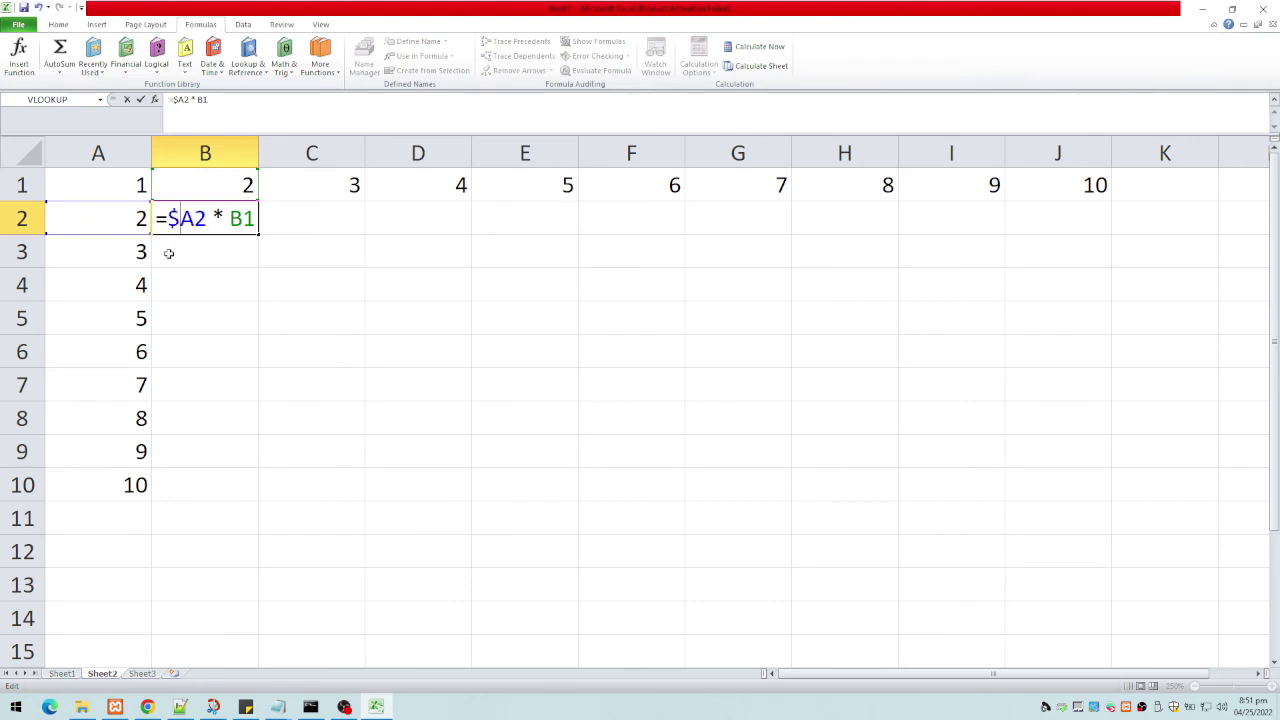
pyautogui.click(243, 220)
pyautogui.write('$')
pyautogui.press('Return')
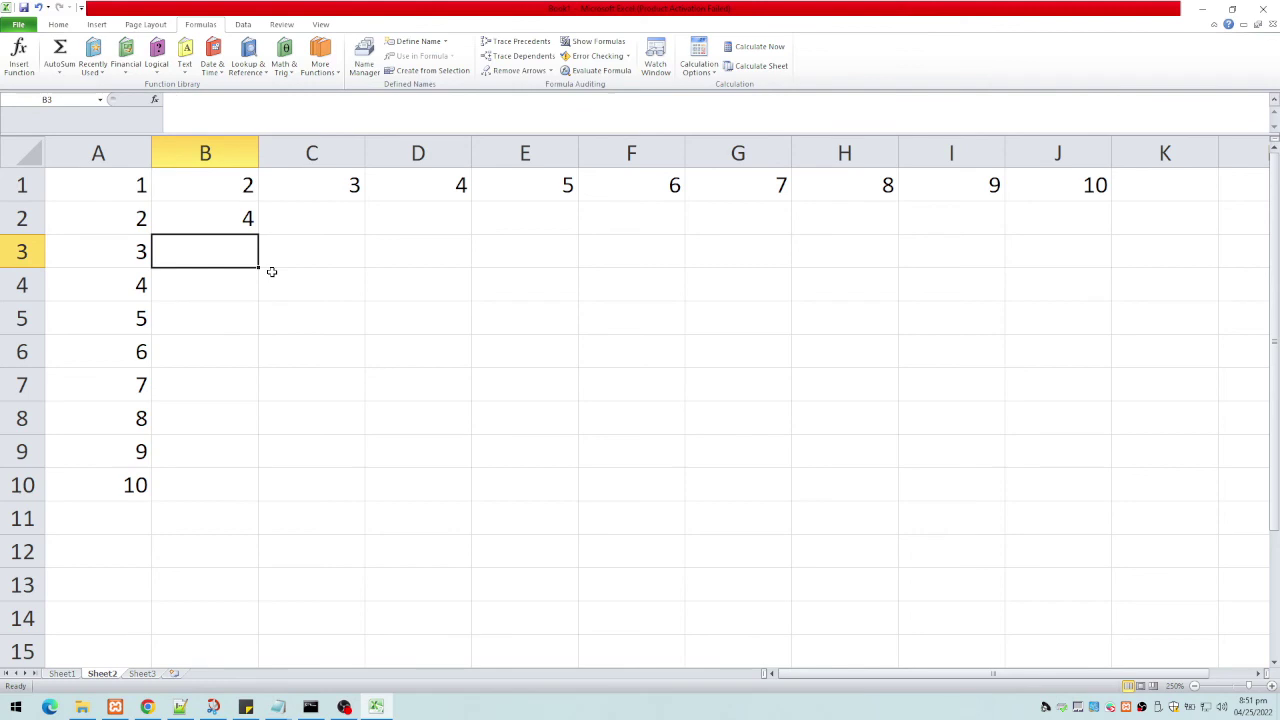
# Fill the B2 formula across and down through J10 to complete the multiplication table, and deselect the range.
pyautogui.click(245, 220)
pyautogui.moveTo(259, 238); pyautogui.dragTo(1089, 480)
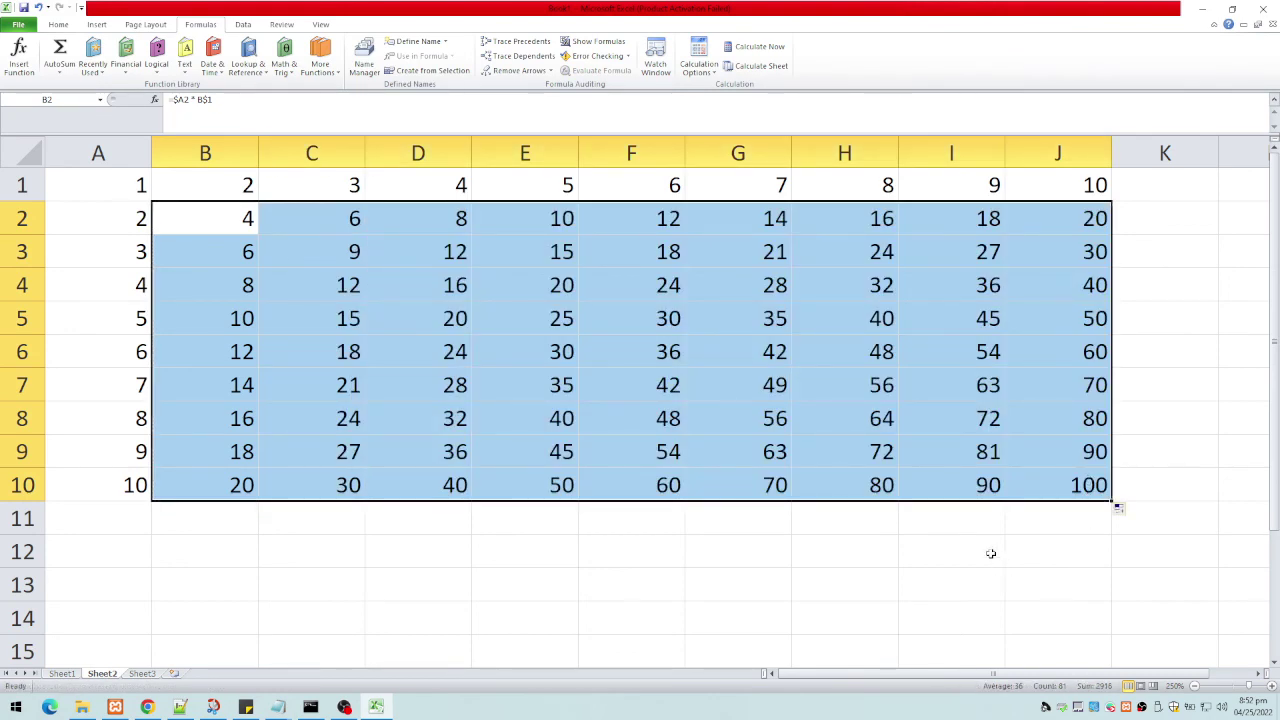
pyautogui.click(943, 555)
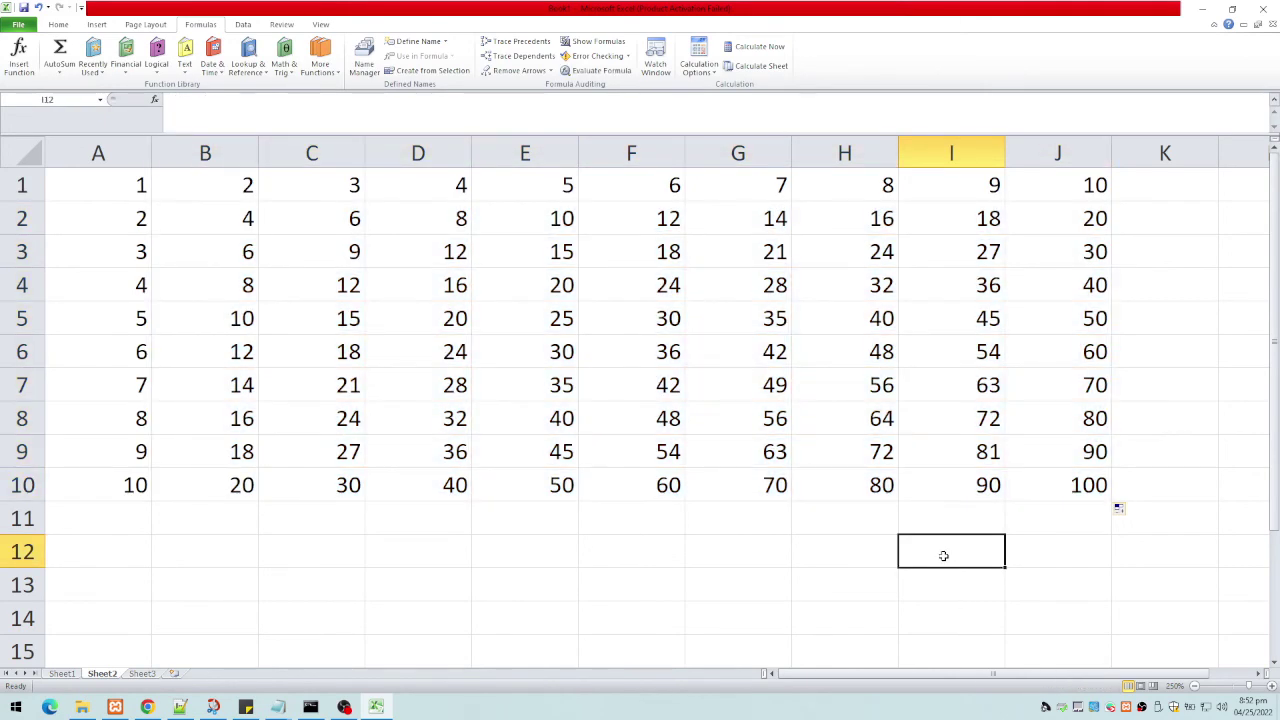